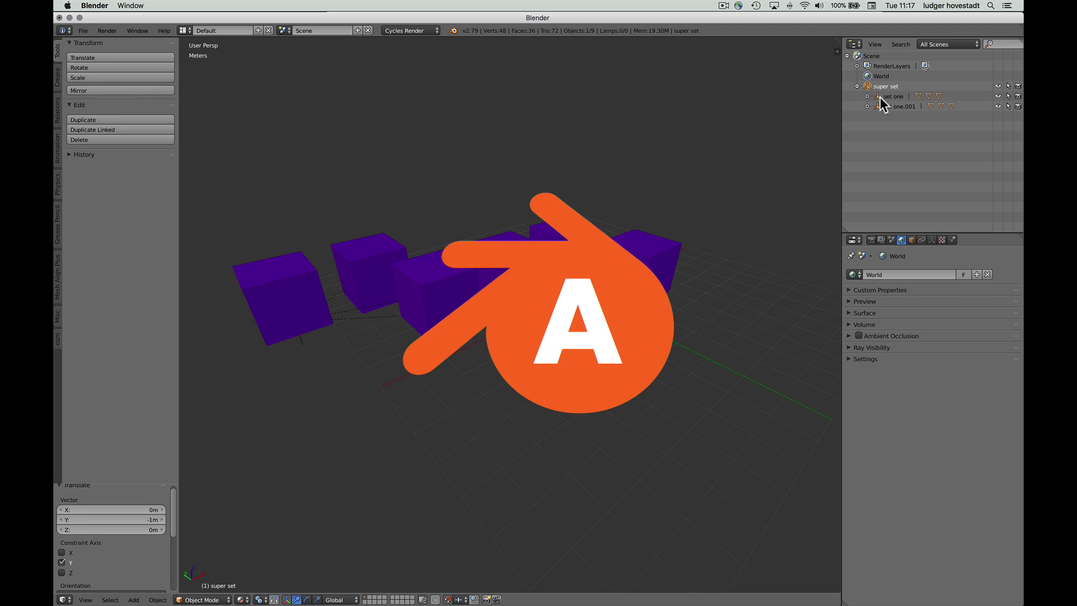
Move the "set one" empty with its child cubes 3 m along the Y axis
click(877, 96)
key(g)
key(y)
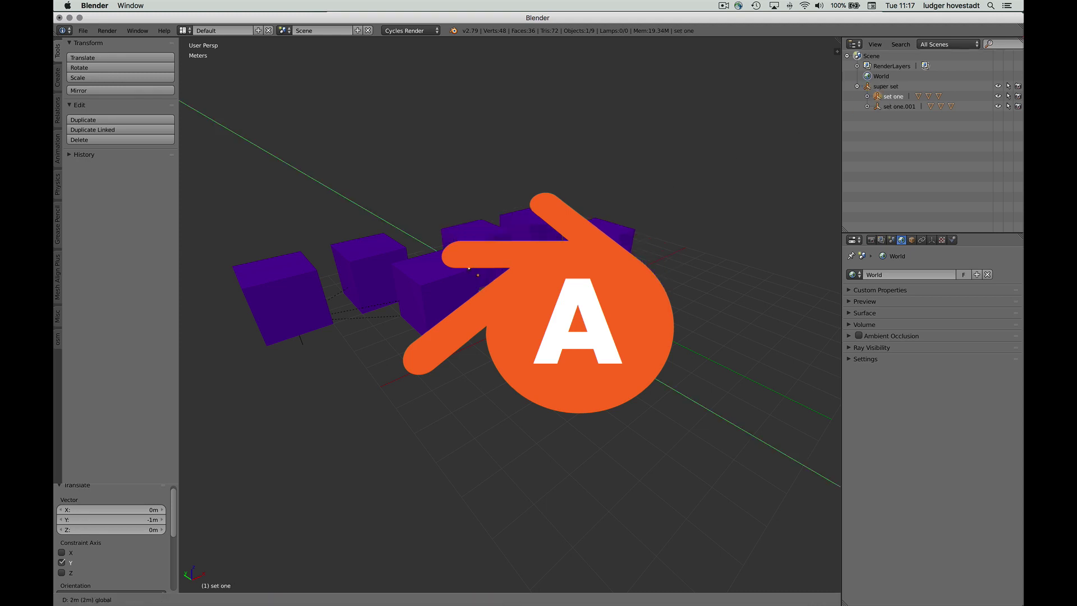
key(Return)
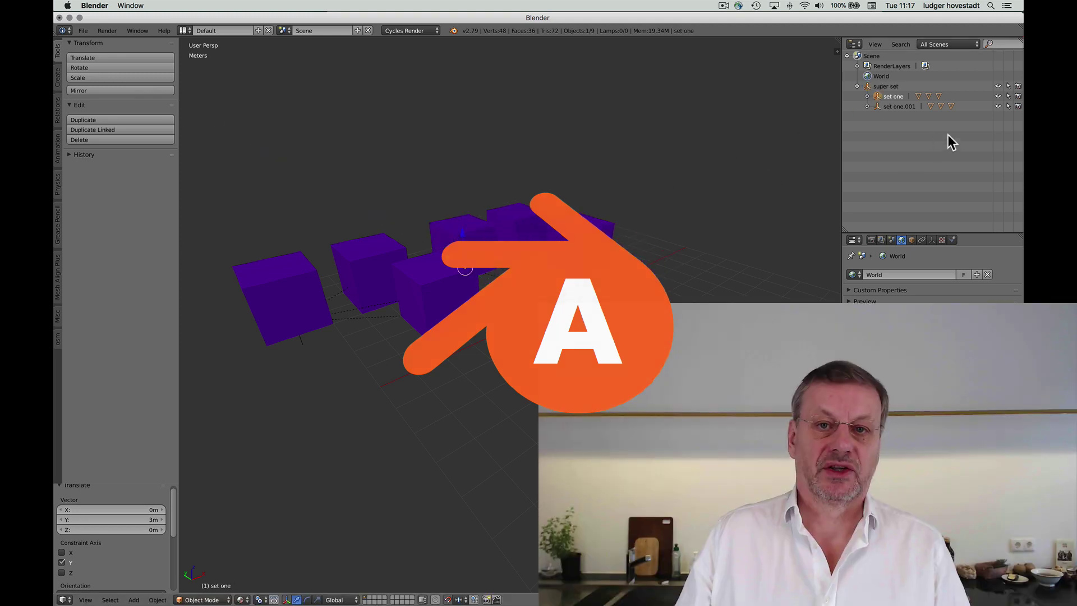
Expand "set one" in the hierarchy and move its child cube "prototype one.001" 2 m along the Y axis
click(868, 96)
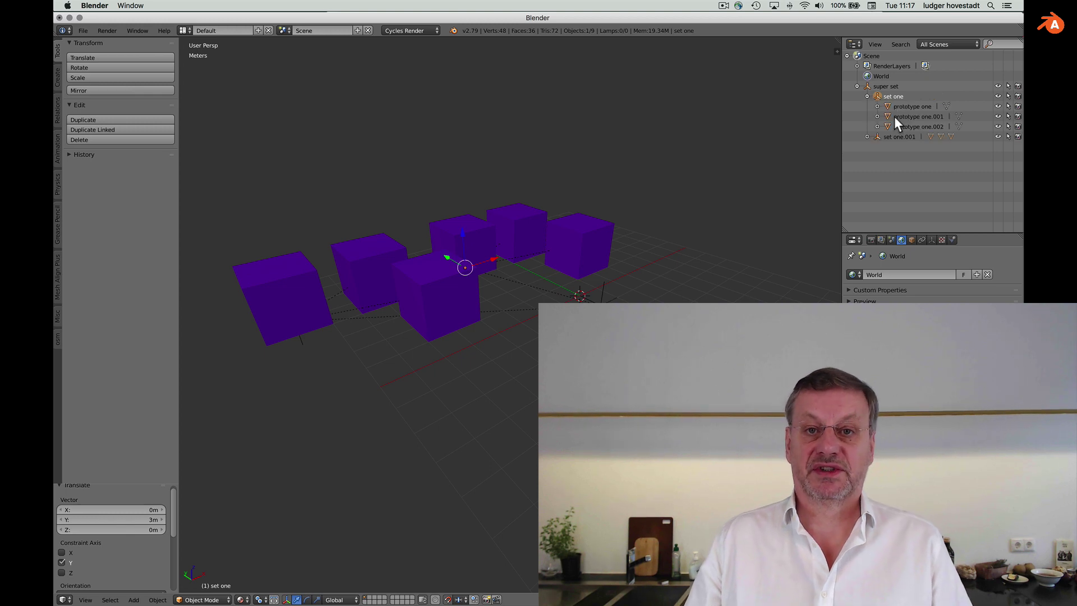
click(902, 117)
key(g)
key(y)
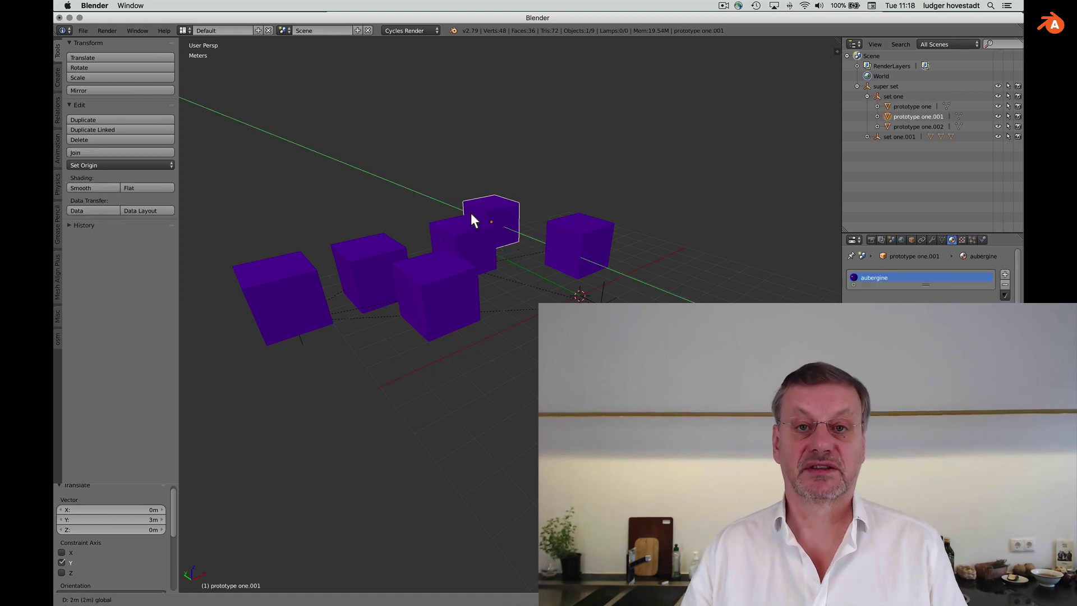
click(470, 212)
Move the "super set" parent empty with all its cubes -4 m along the Y axis
middle_drag(508, 239, 596, 293)
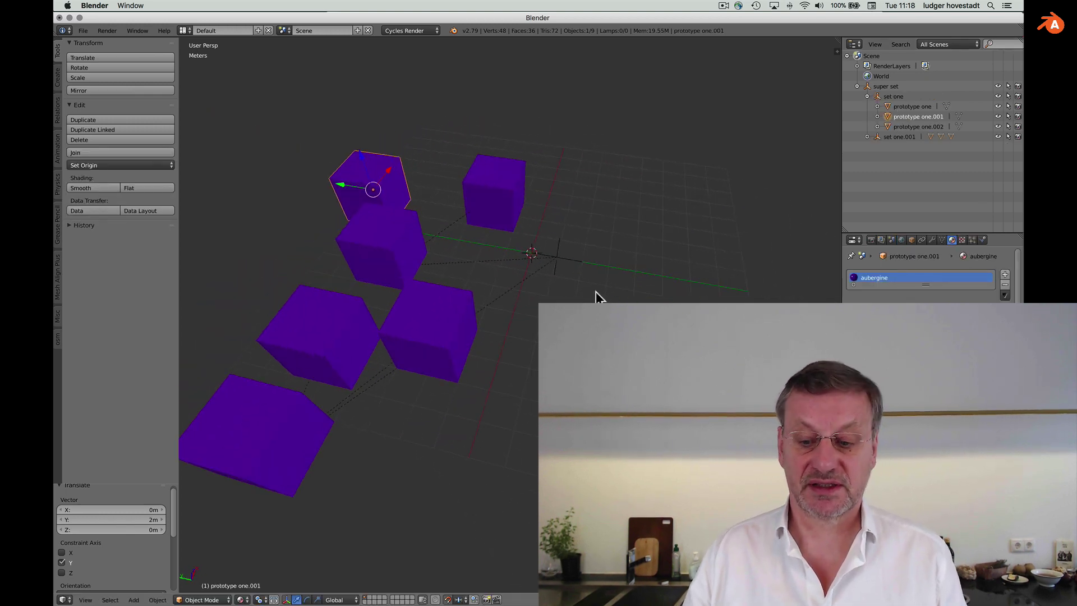
click(886, 86)
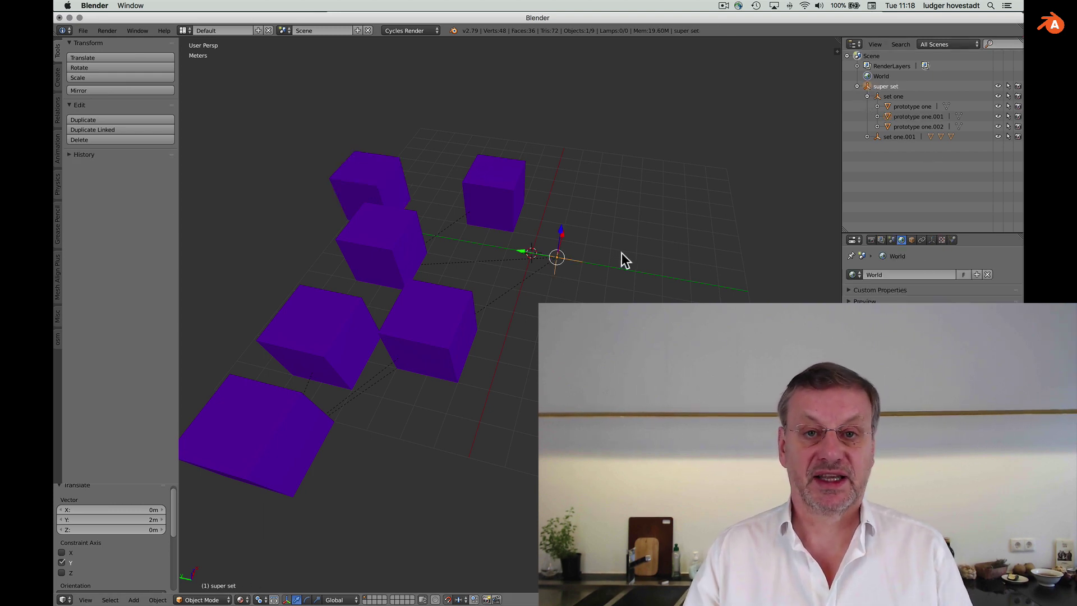
key(g)
key(y)
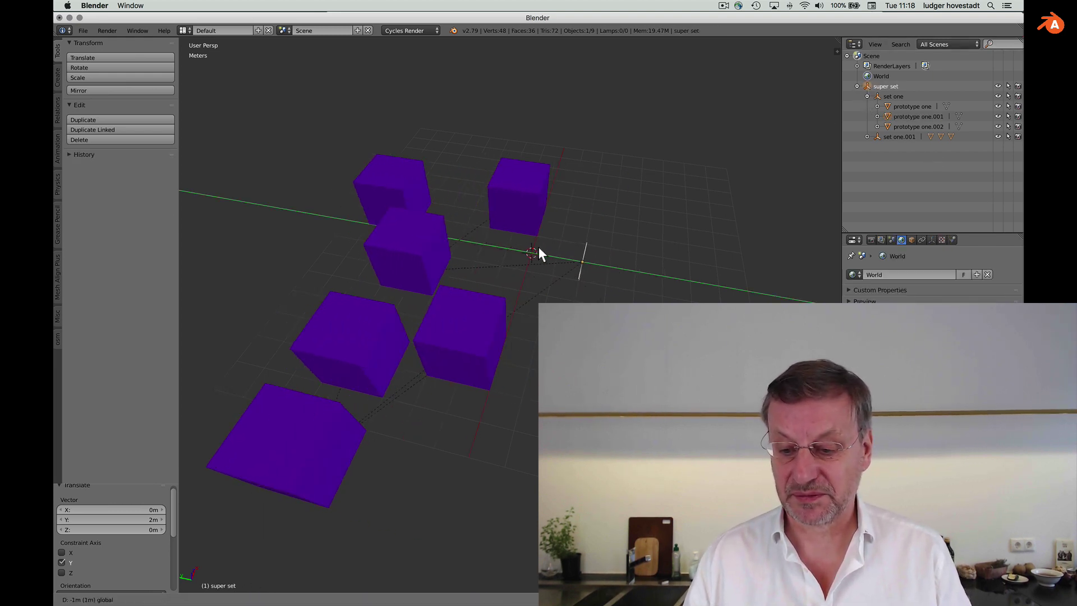
click(616, 260)
scroll(617, 259, down, 6)
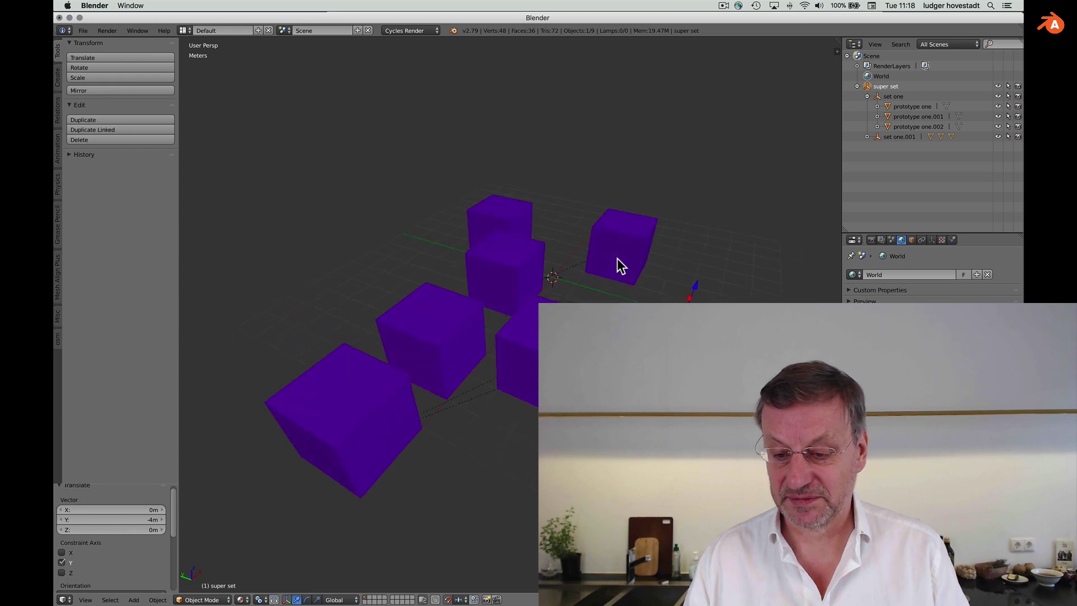
scroll(617, 260, down, 4)
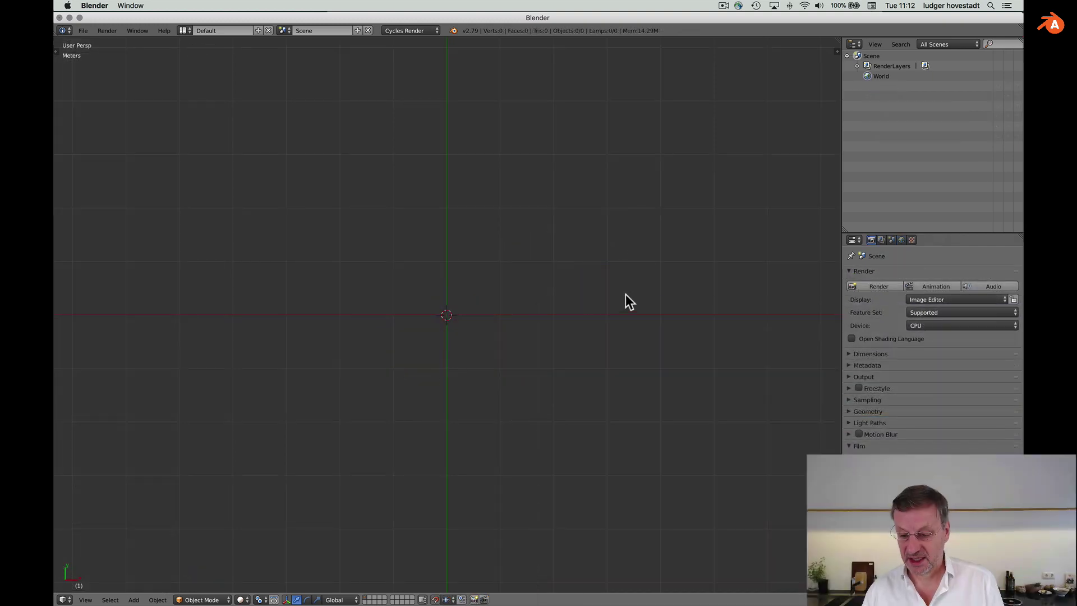
Add a mesh cube at the origin and raise it along the Z axis until it rests on the ground grid
scroll(473, 290, down, 10)
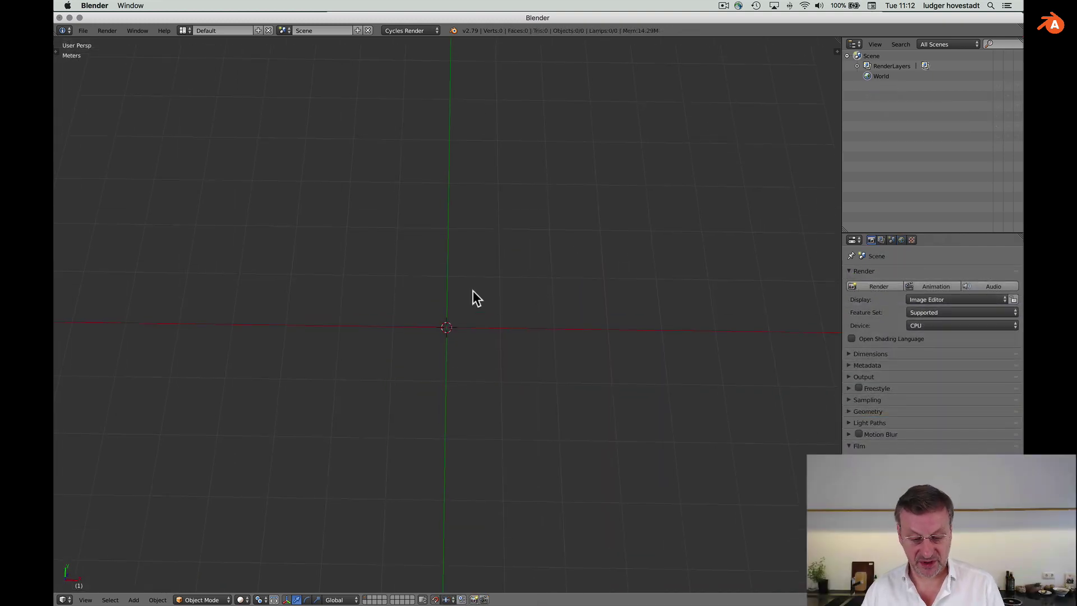
key(shift+a)
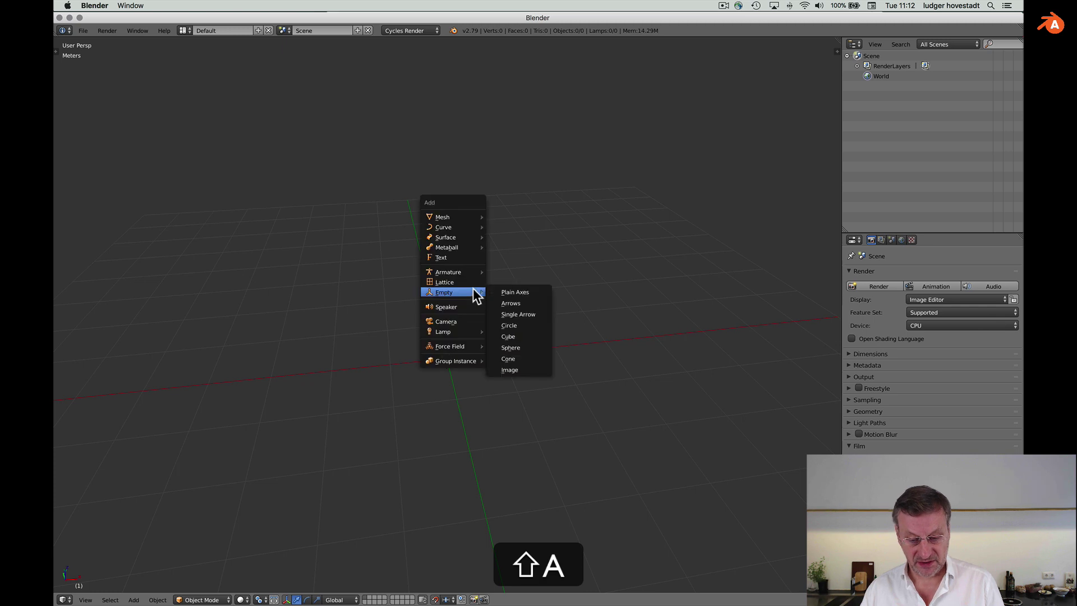
mouse_move(478, 218)
click(516, 228)
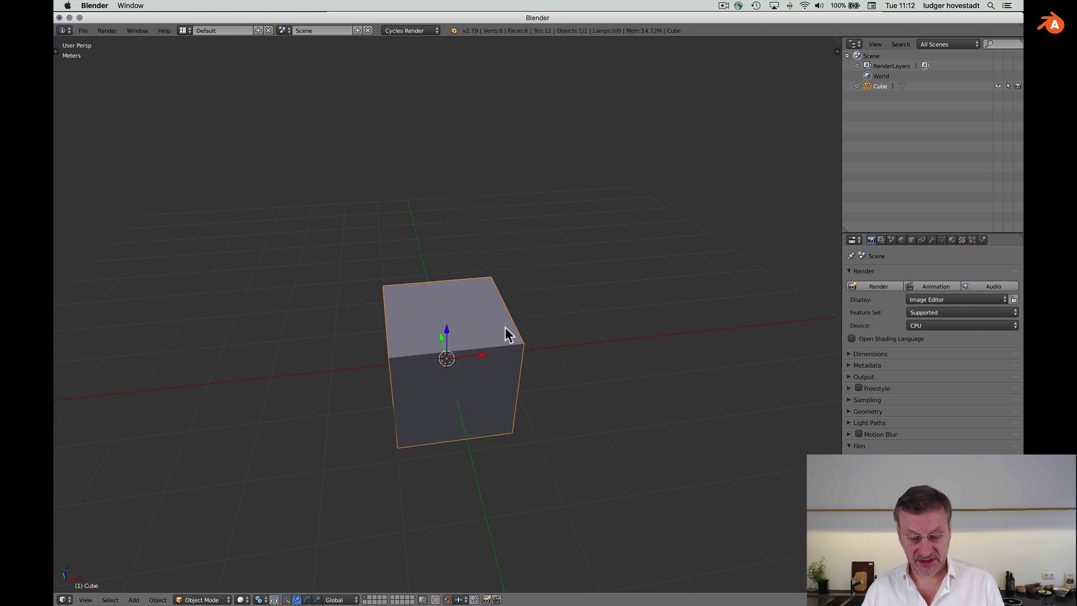
key(g)
key(z)
click(444, 293)
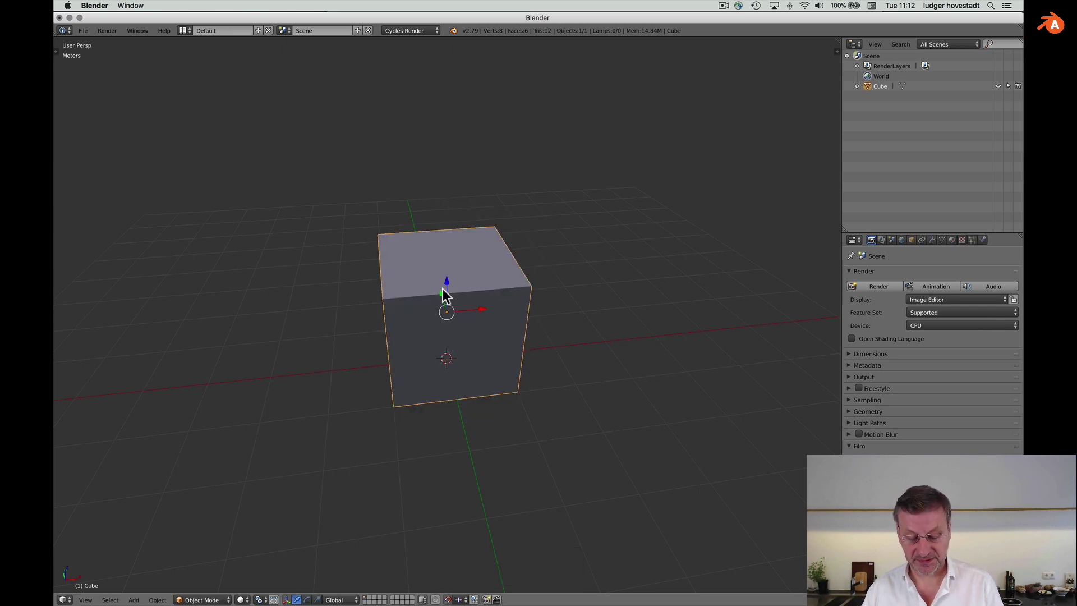
Rename the cube object as "prototype one"
scroll(444, 294, right, 5)
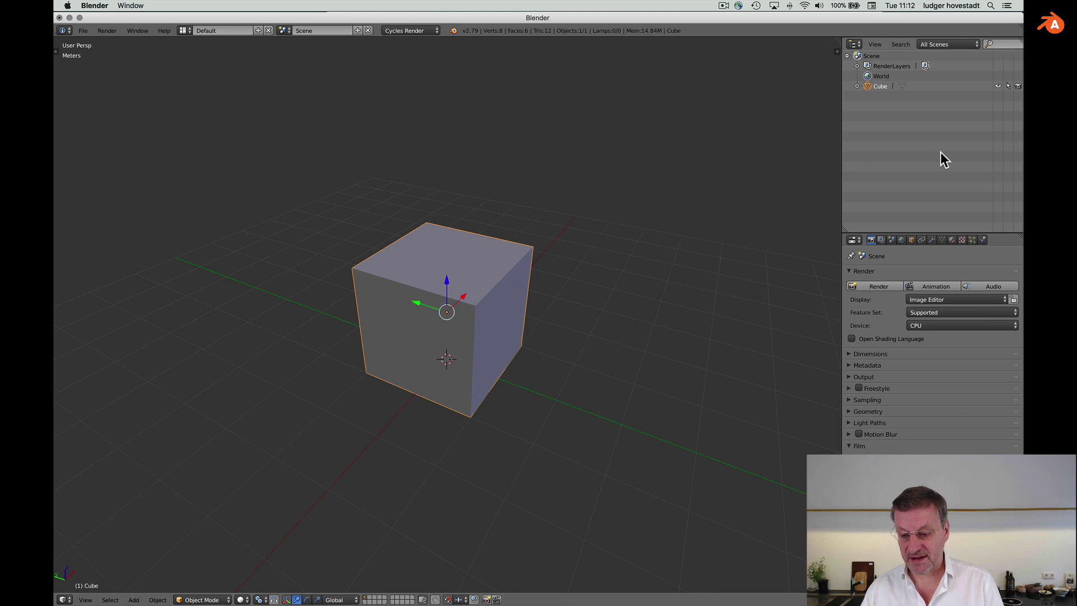
double_click(879, 87)
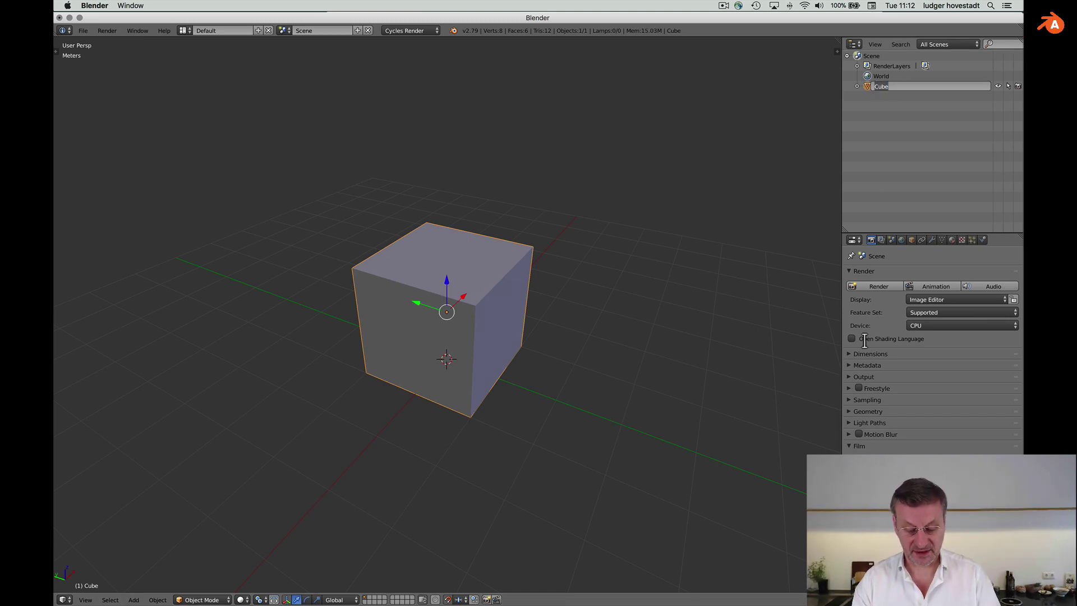
text(proto)
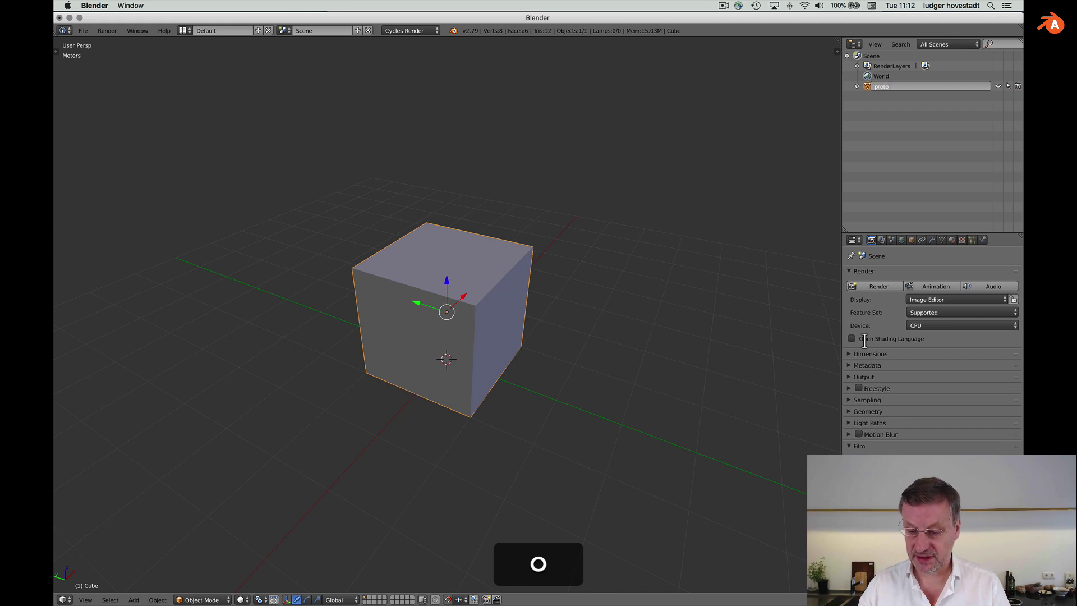
text(type.0)
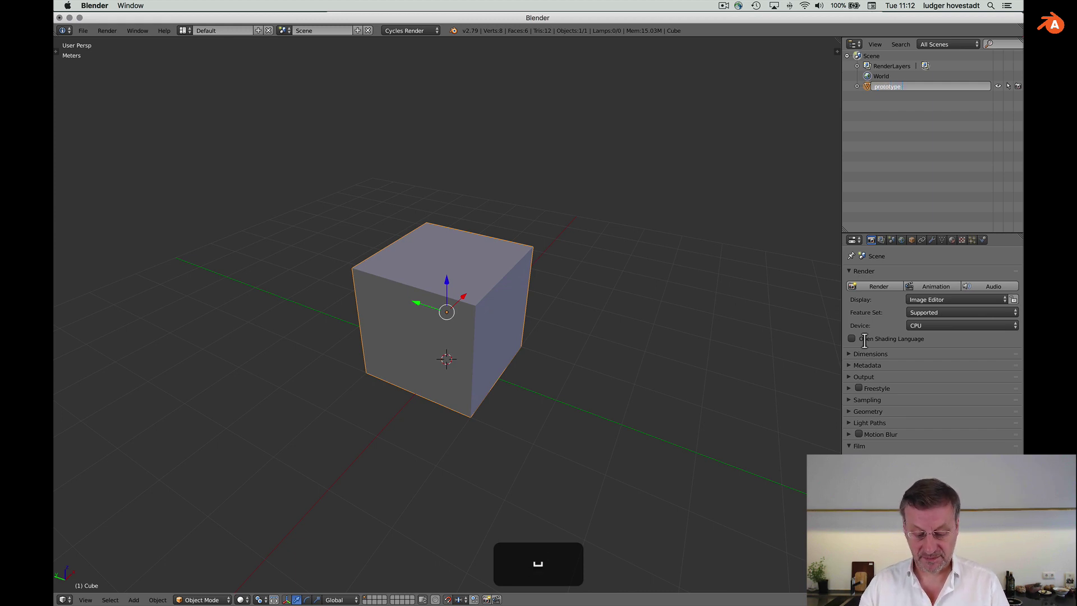
key(BackSpace)
text(one)
key(Return)
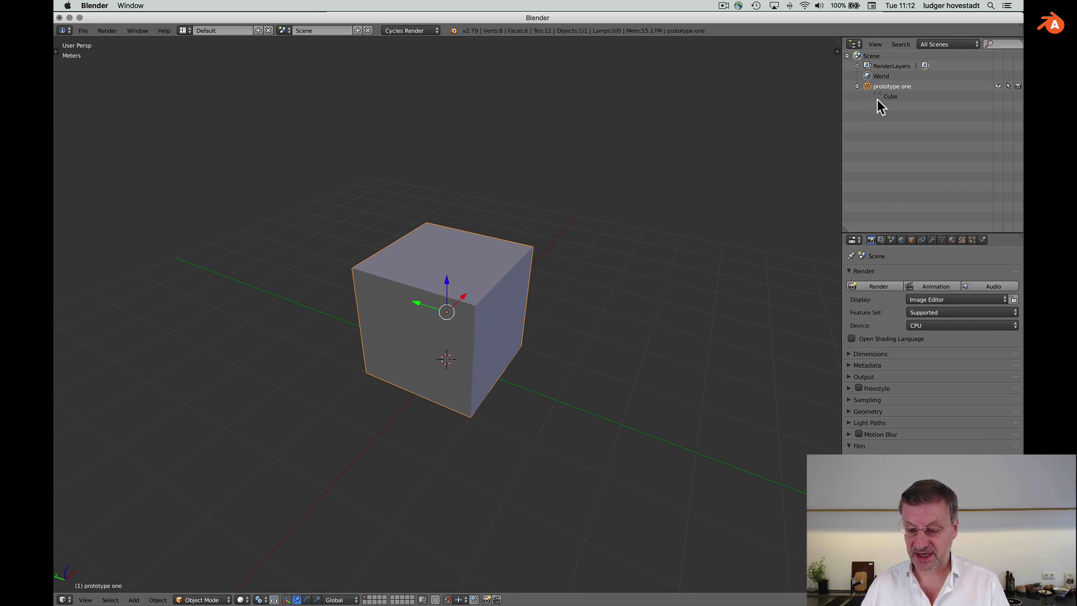
Rename the mesh data of prototype one as "mesh one" and return to Object Mode
click(879, 97)
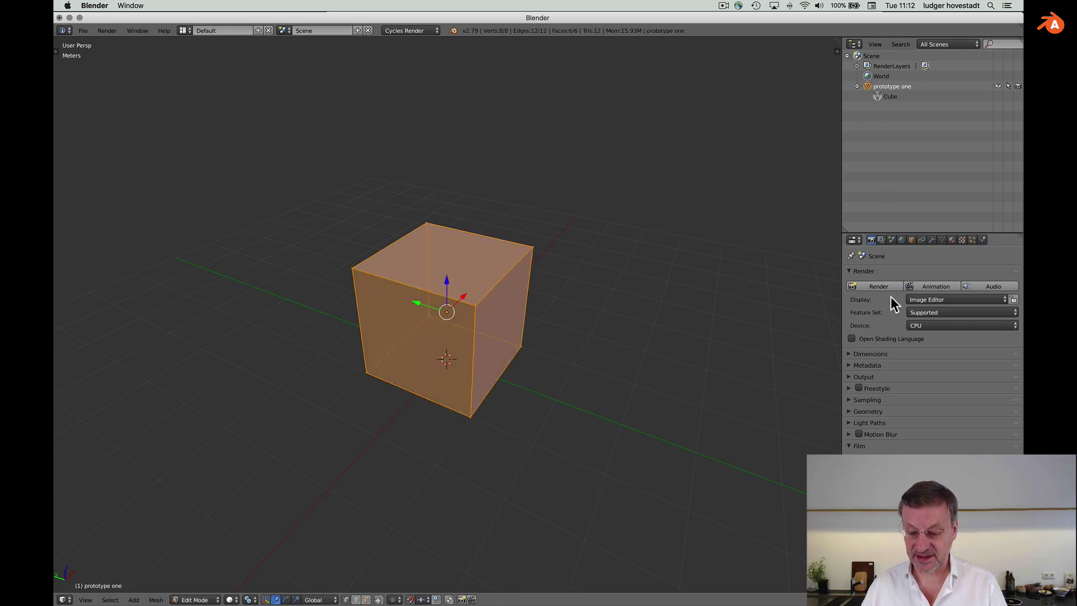
click(941, 240)
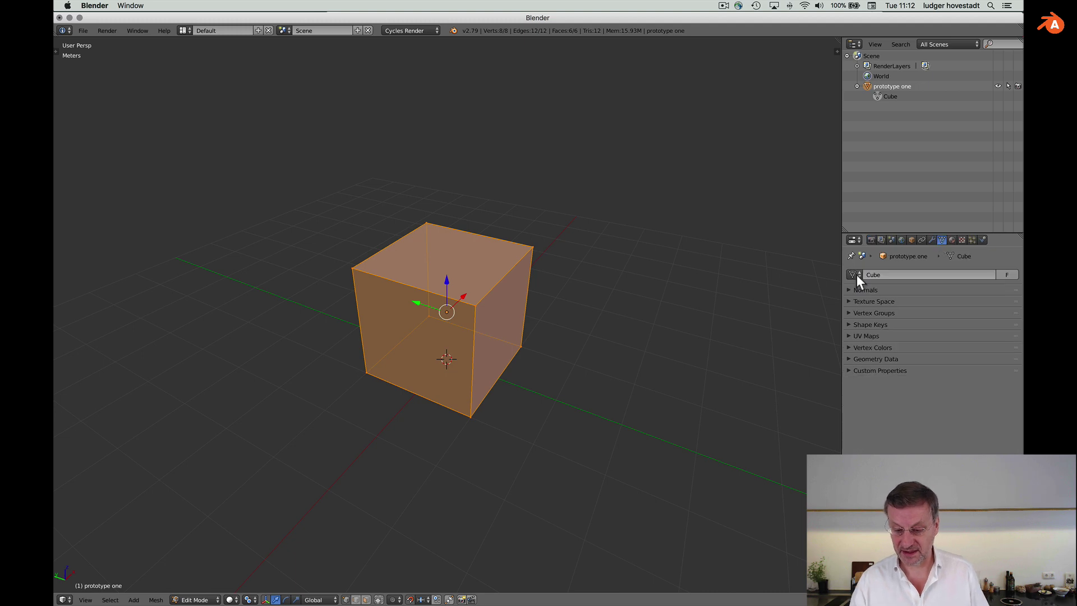
click(854, 275)
double_click(873, 275)
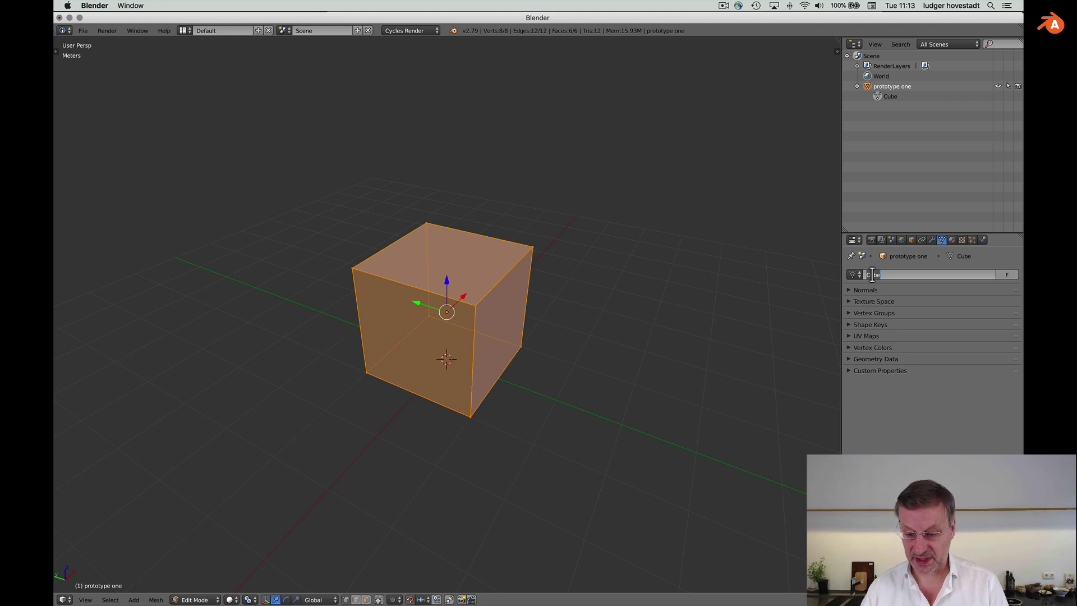
text(mesh )
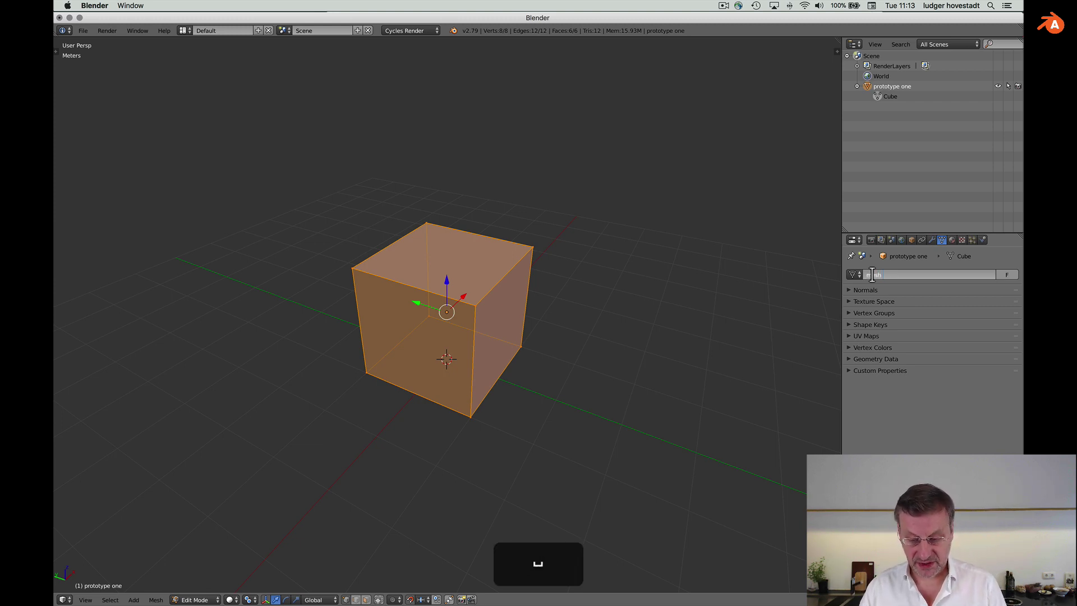
text(one)
key(Return)
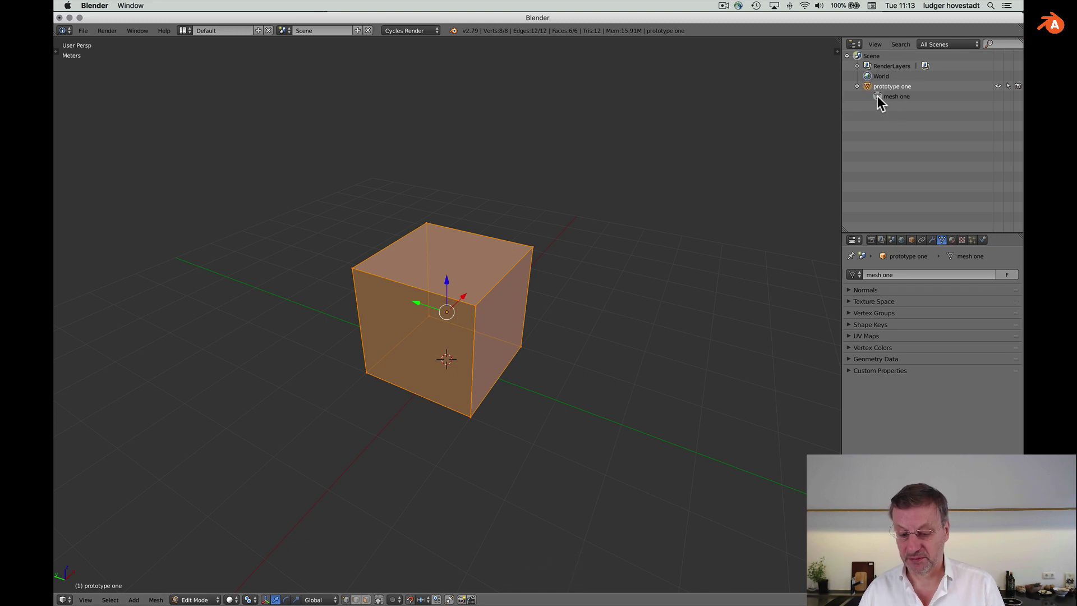
key(Tab)
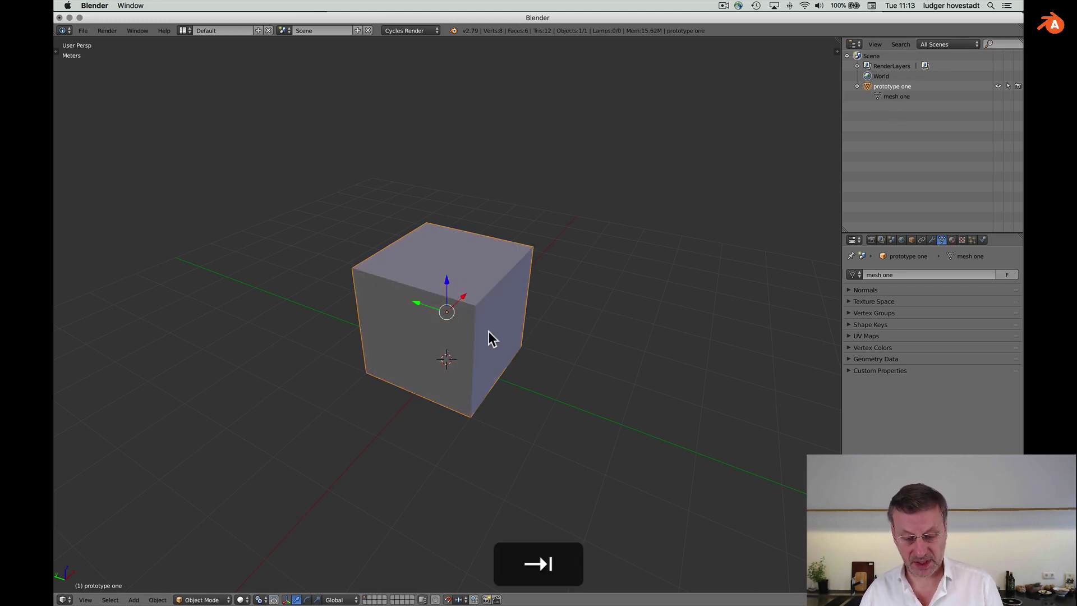
Create a new material on prototype one and name it "aubergine"
middle_drag(491, 338, 526, 319)
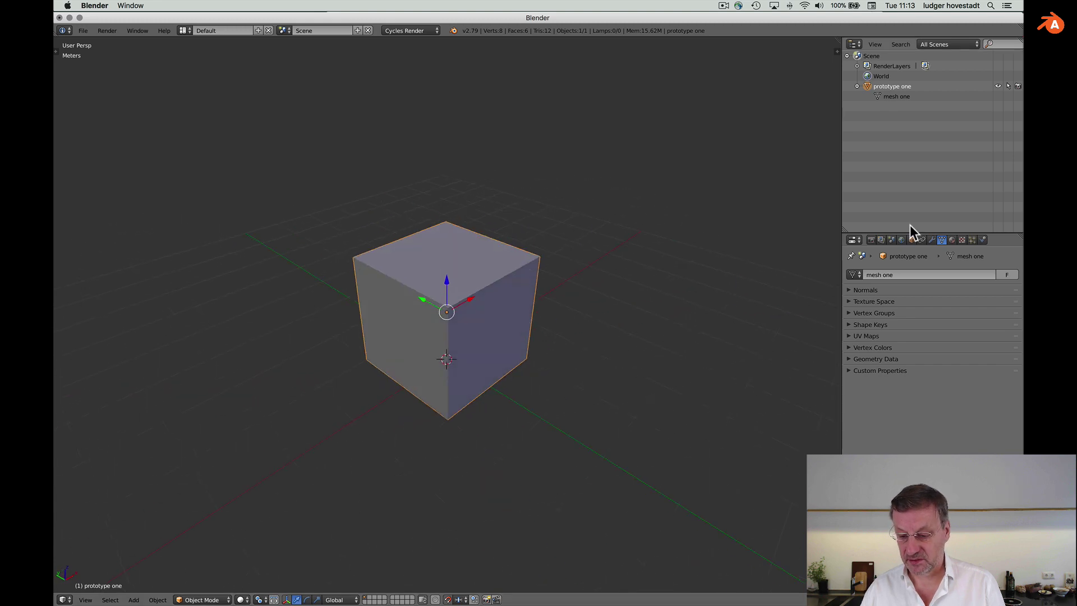
click(951, 240)
click(913, 306)
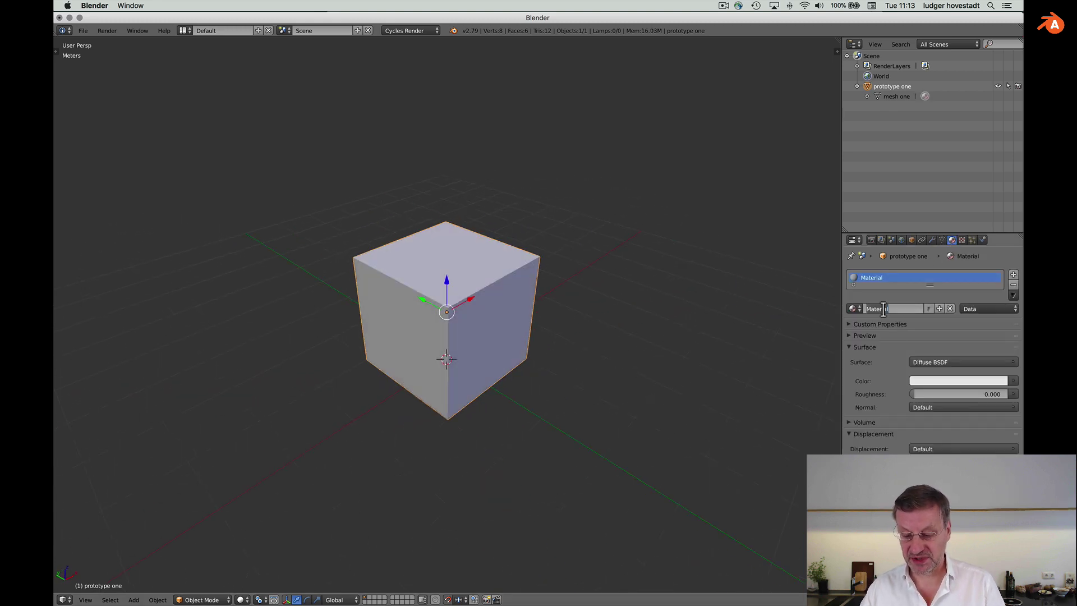
click(884, 309)
text(aubergine)
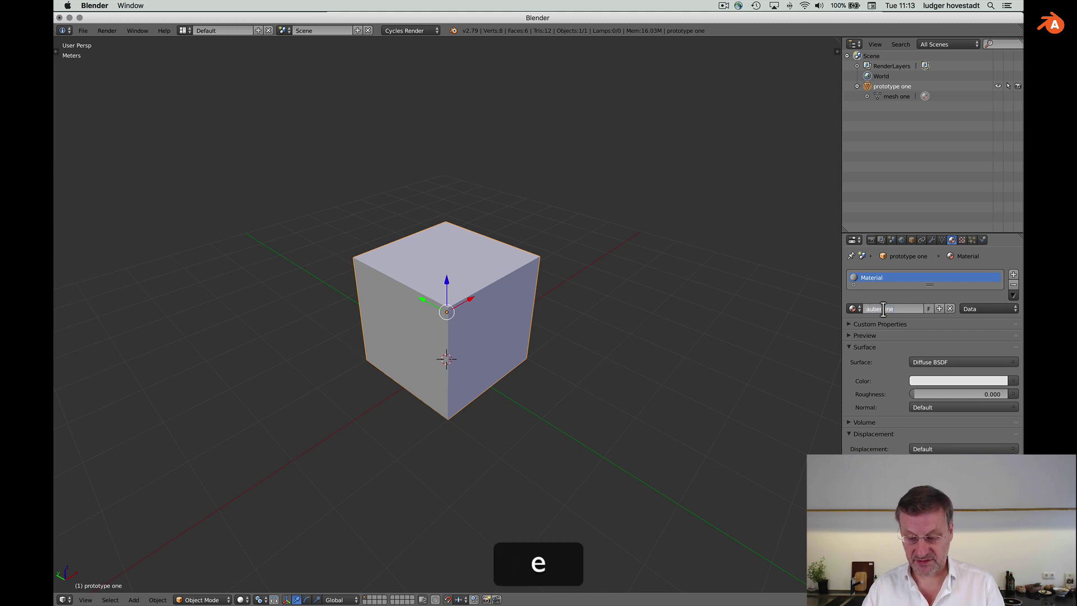
key(Return)
Set the aubergine material's surface to Principled BSDF with a dark purple base color, about R 0.082, G 0.003, B 0.330
click(966, 360)
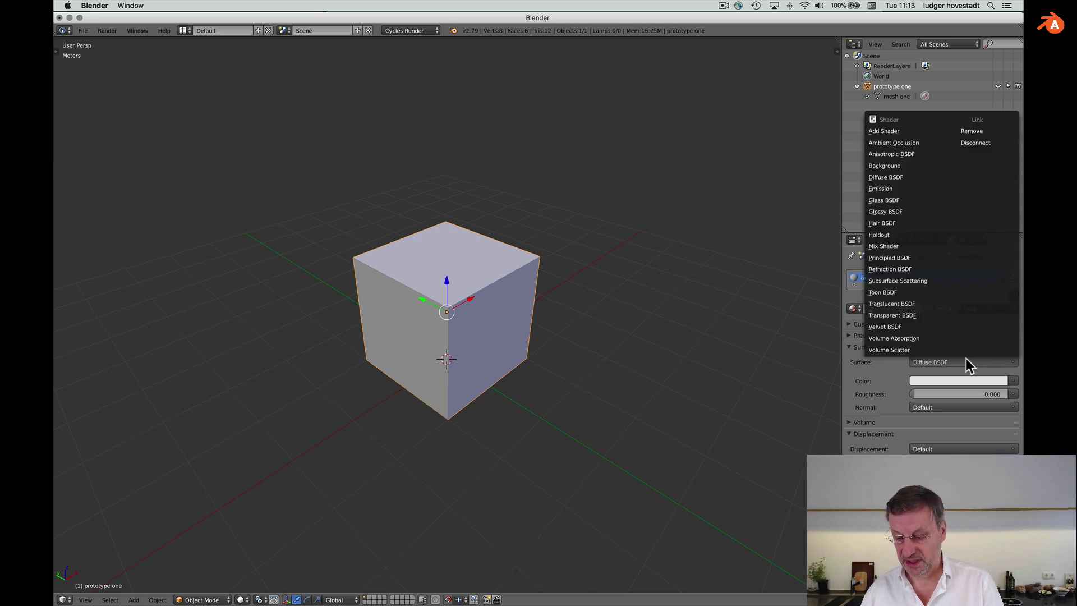
click(918, 257)
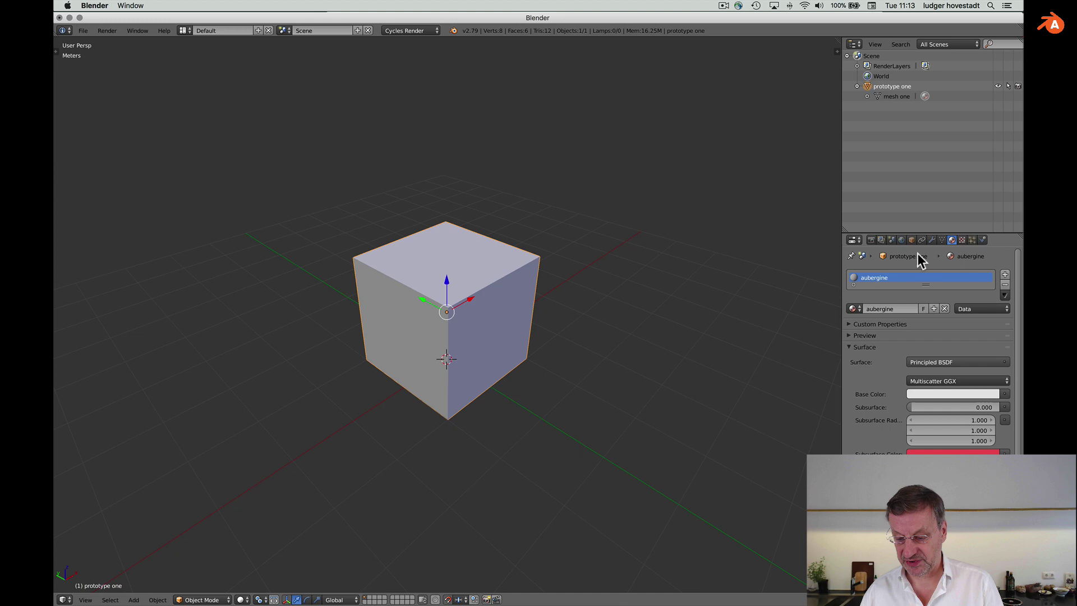
click(953, 395)
mouse_move(976, 283)
mouse_down()
mouse_move(992, 297)
mouse_move(993, 275)
mouse_up()
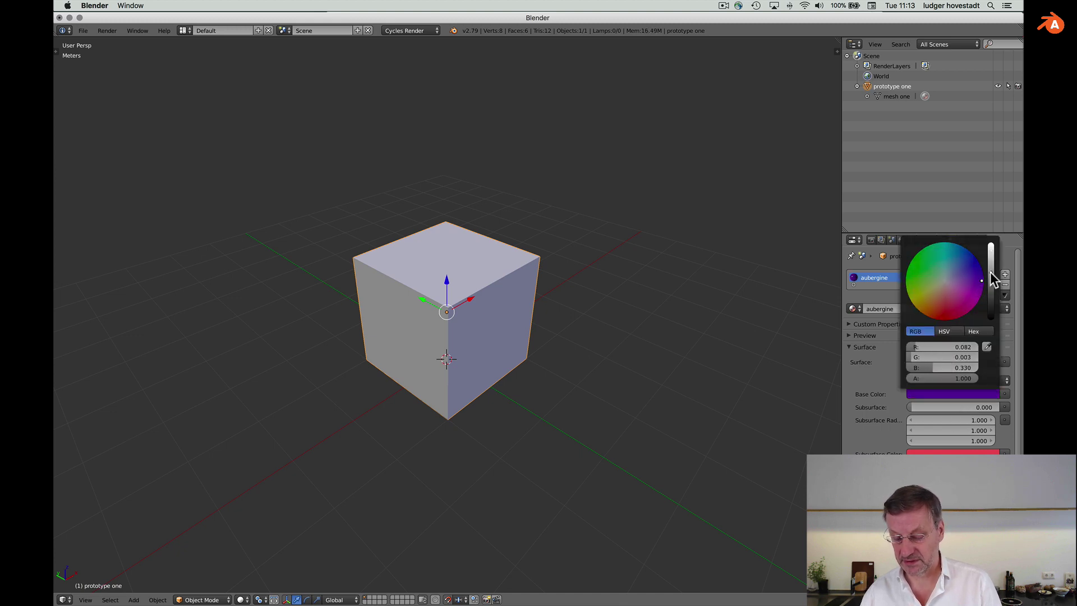
Switch the 3D viewport to Material shading to display the cube's purple color
click(241, 600)
click(253, 543)
scroll(473, 453, down, 5)
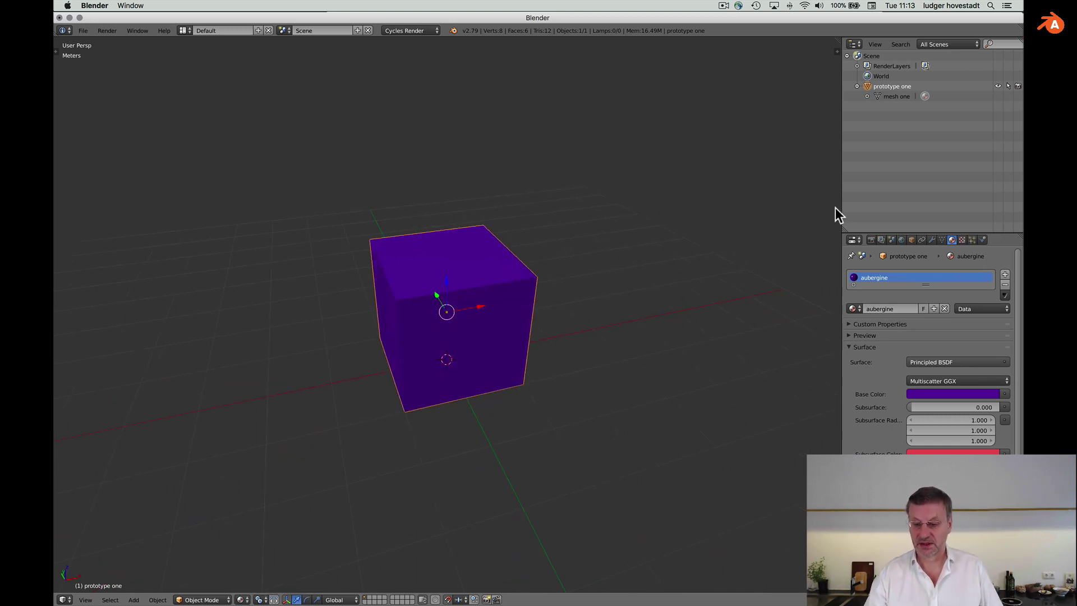
Examine how the mesh and material are nested under prototype one, and collapse its hierarchy
click(868, 96)
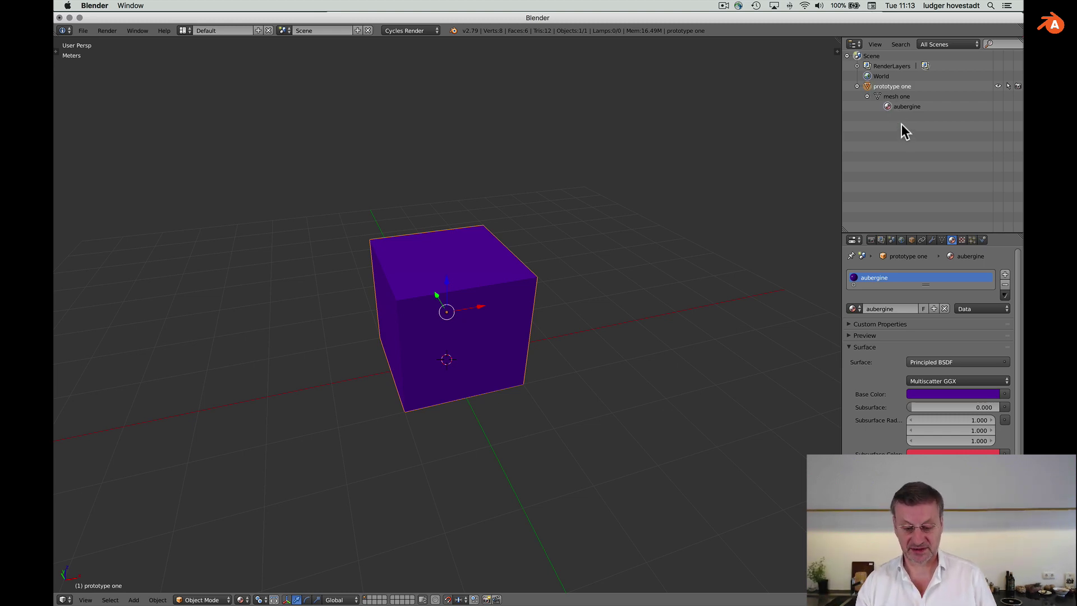
key(KP_4)
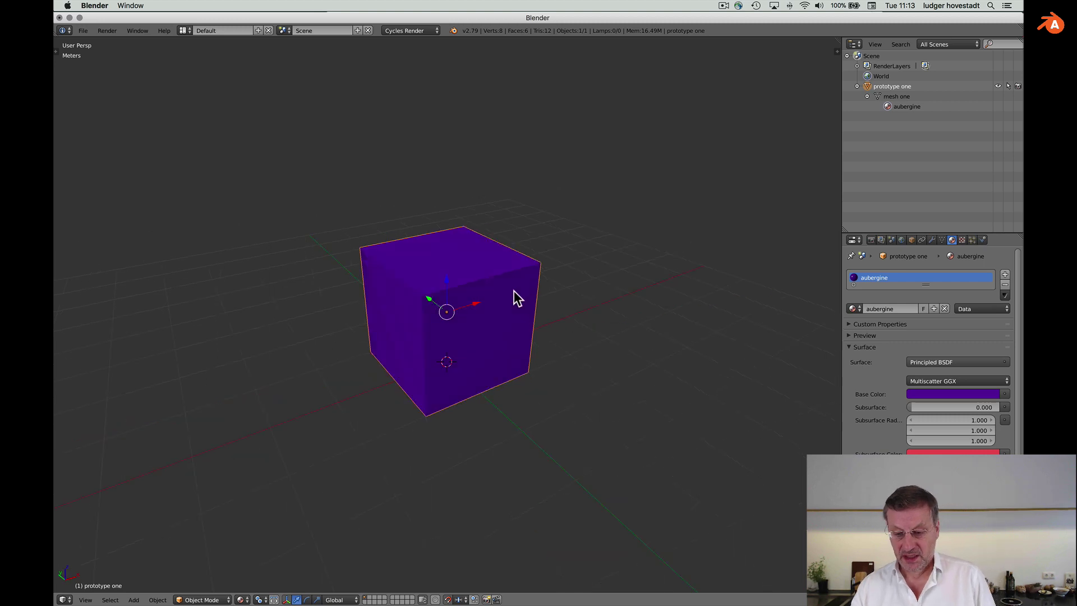
click(857, 86)
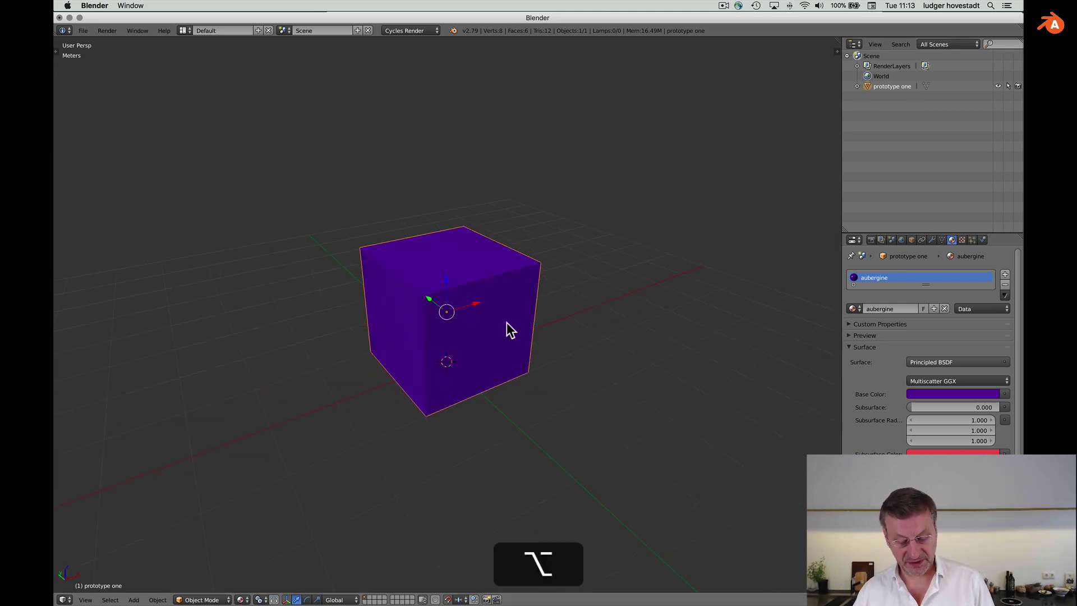
Create a linked duplicate of the prototype one cube and place it beside the original along the X axis
key(alt+d)
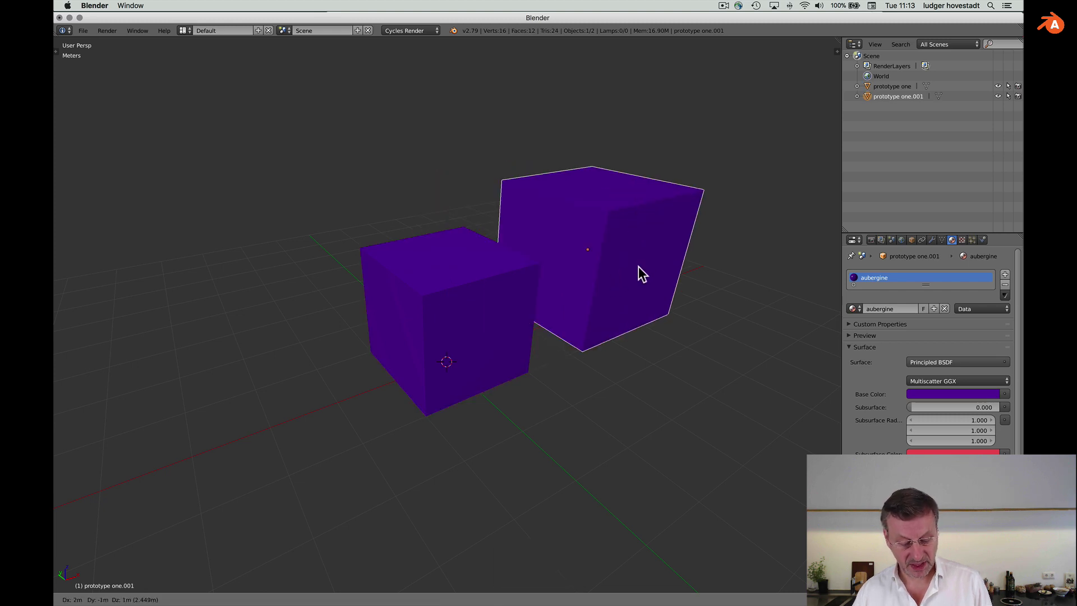
key(x)
click(655, 263)
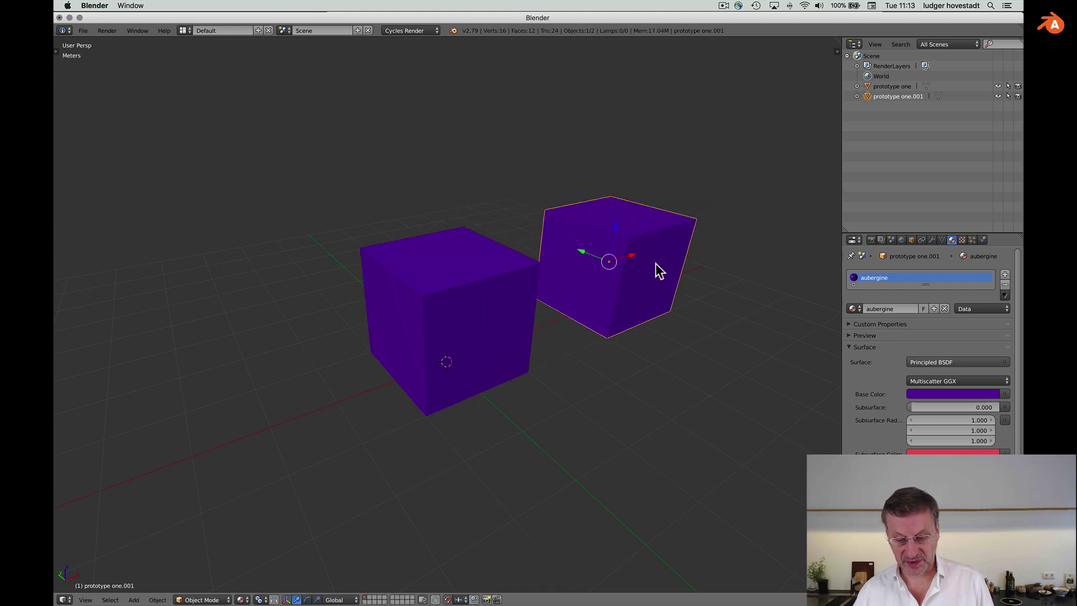
middle_drag(577, 270, 581, 263)
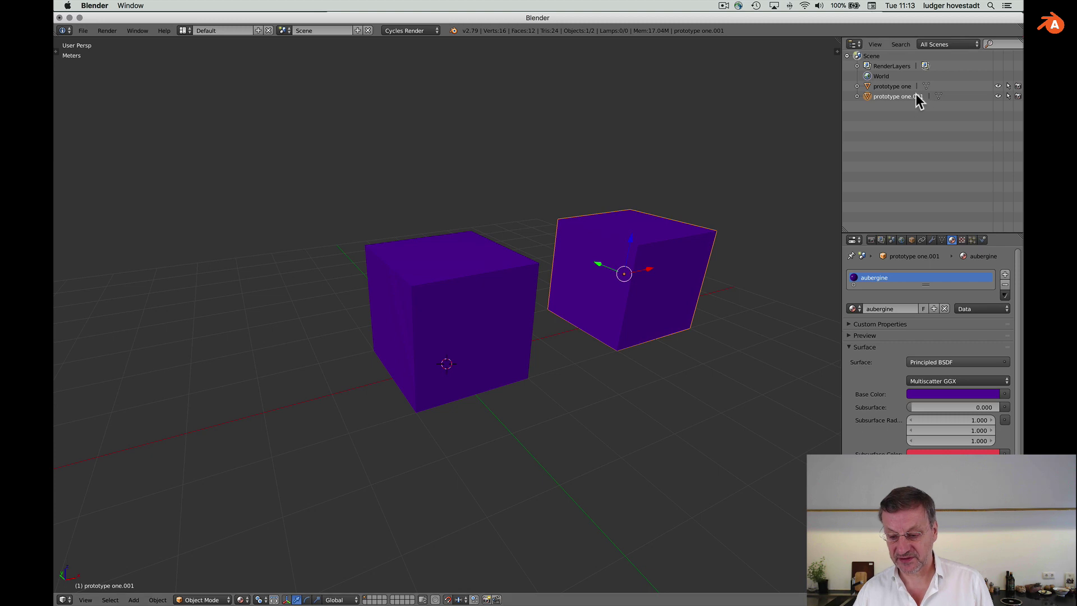
Compare the mesh and material nested under both prototype cubes, and collapse their hierarchies
shift+click(857, 96)
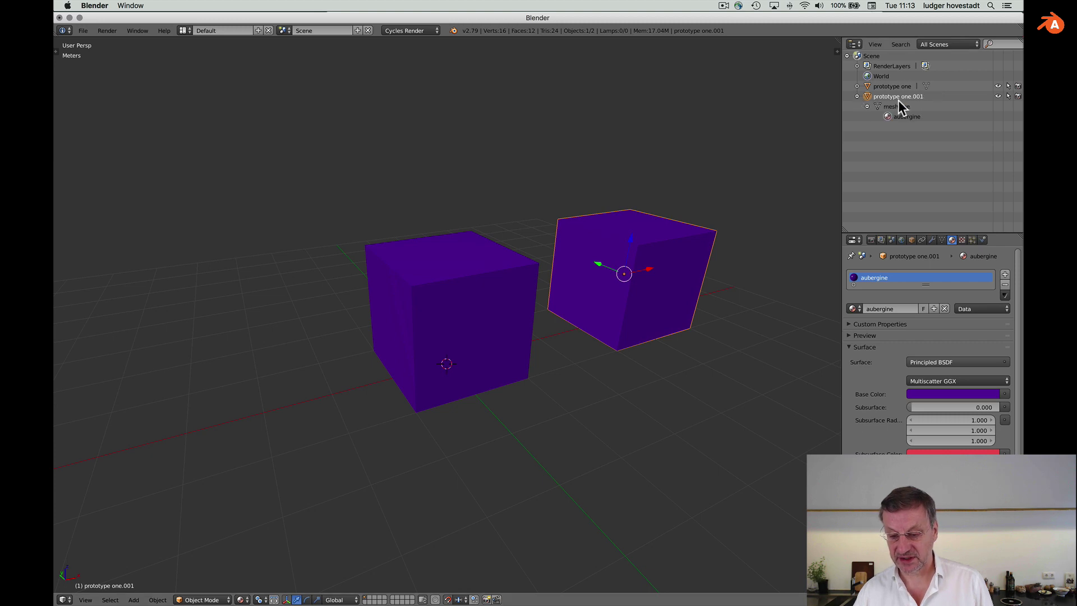
click(857, 86)
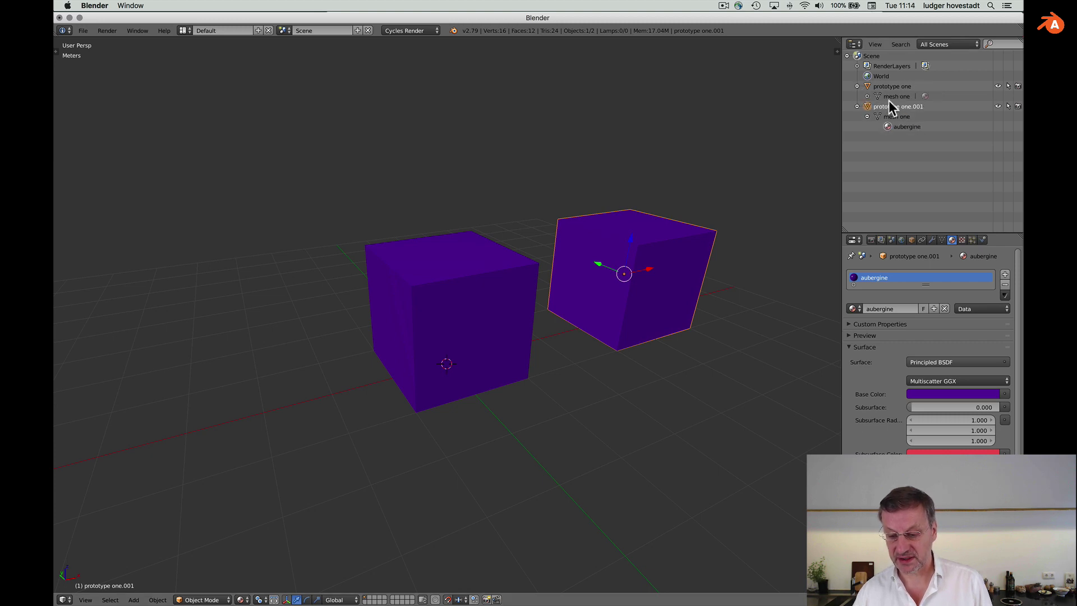
click(867, 96)
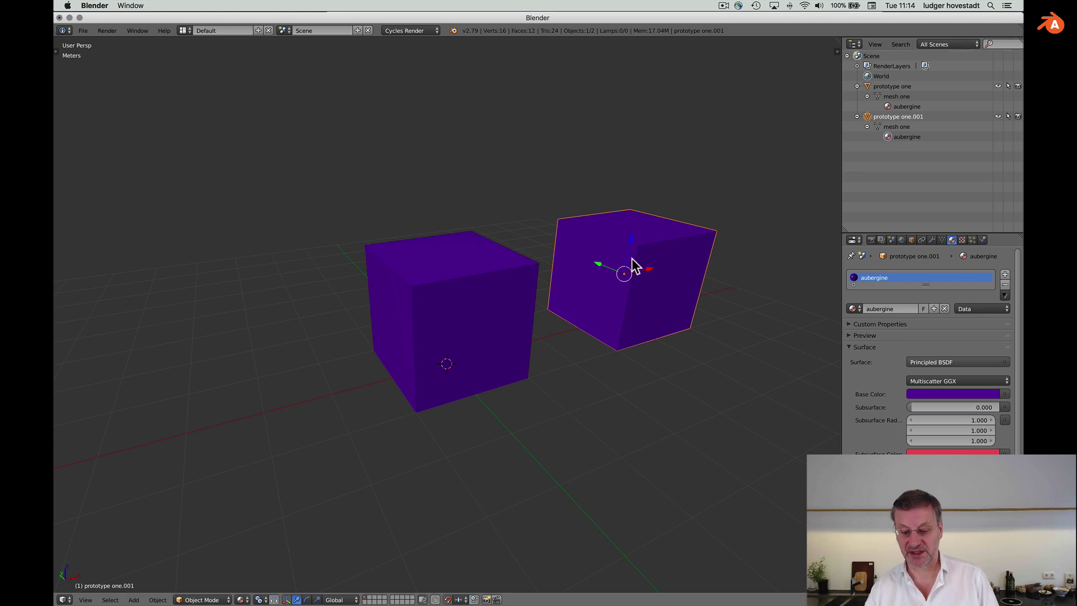
scroll(632, 259, right, 10)
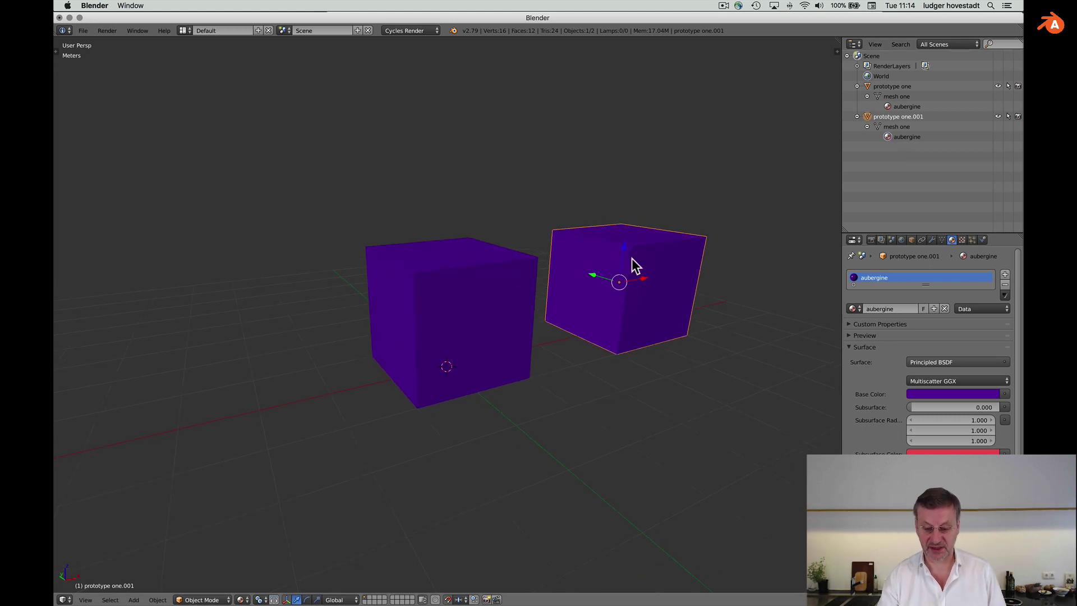
click(856, 86)
click(857, 96)
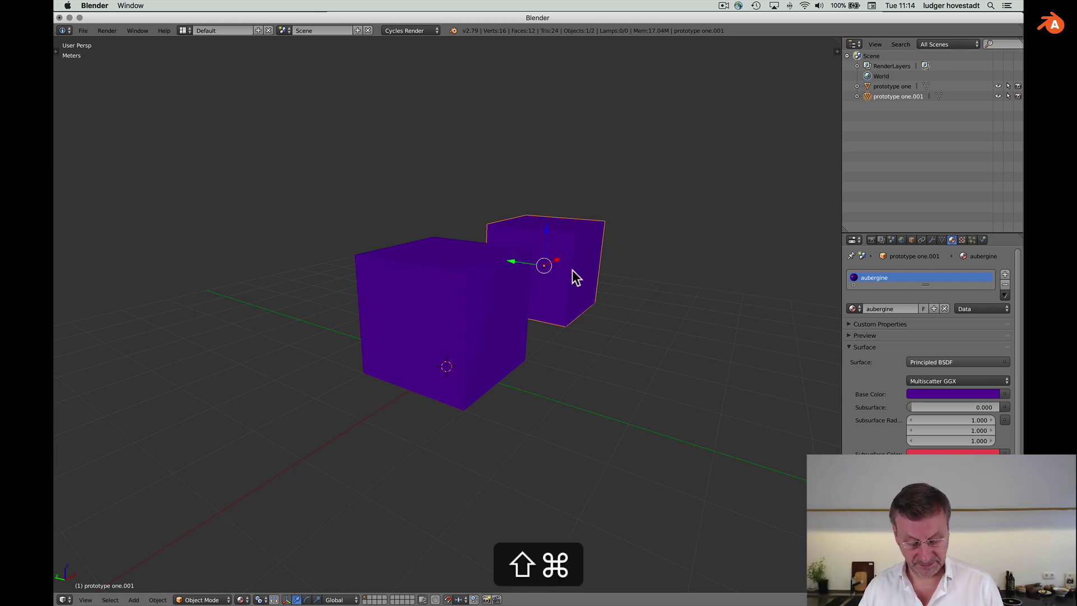
Create a linked duplicate of the second cube, offset -3 m along global Y, and check its nested mesh and material
key(alt+d)
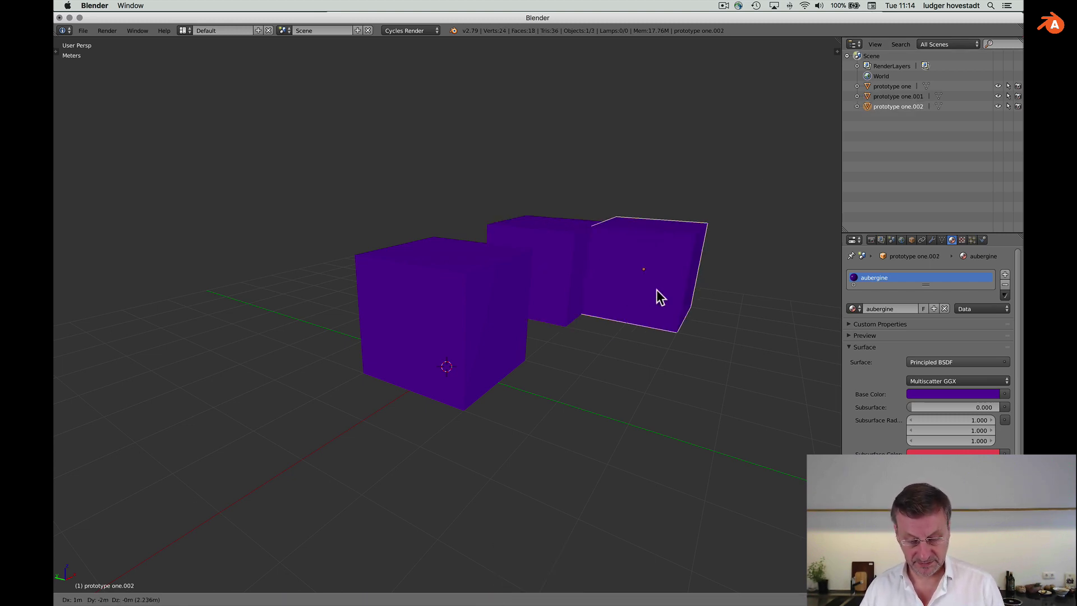
key(y)
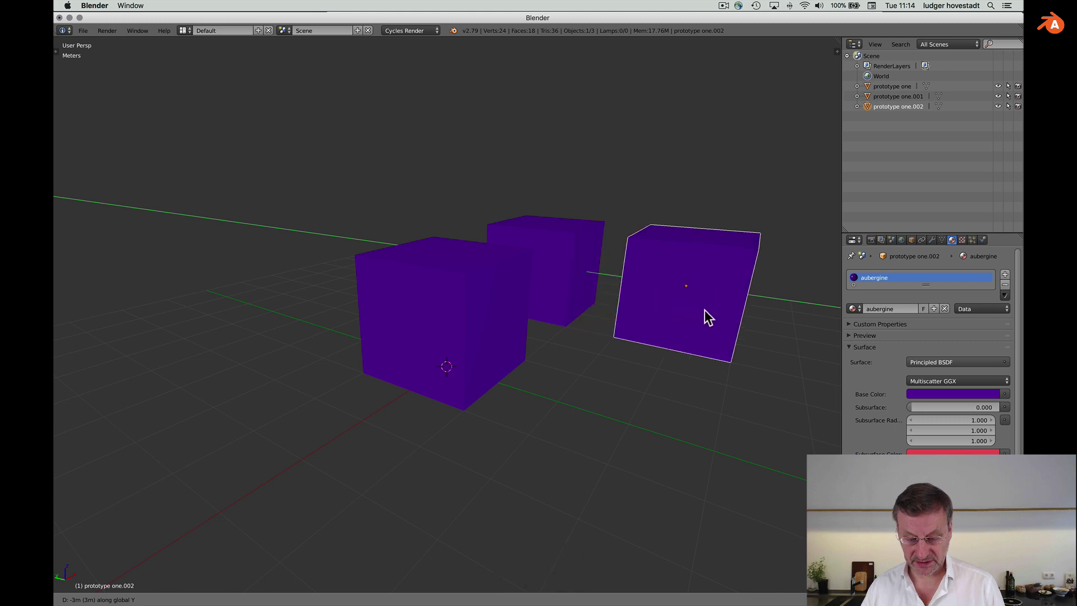
click(704, 310)
middle_drag(705, 310, 704, 310)
scroll(704, 310, down, 6)
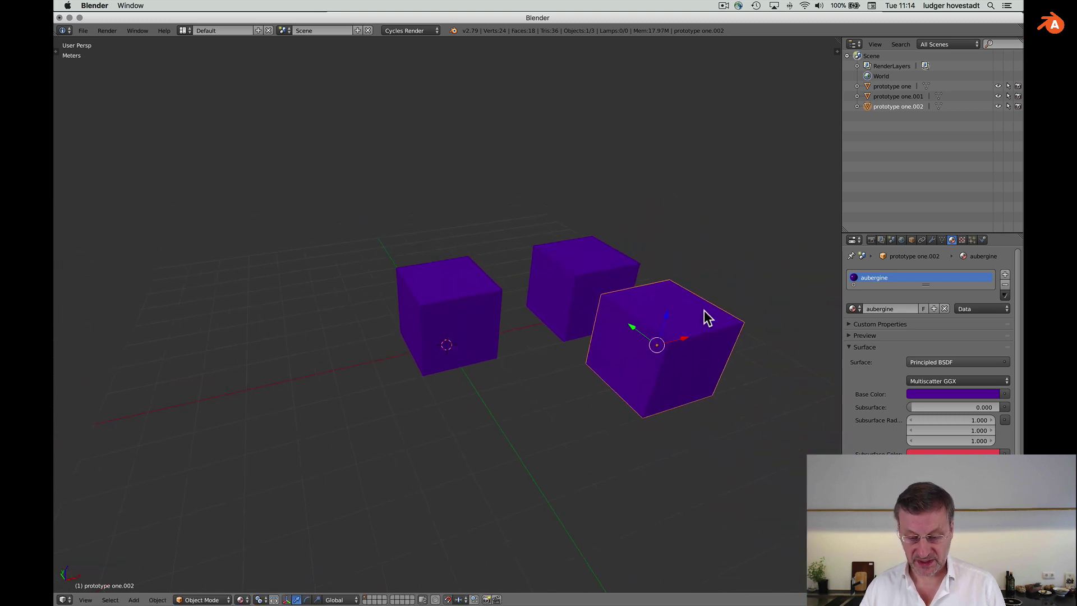
click(858, 107)
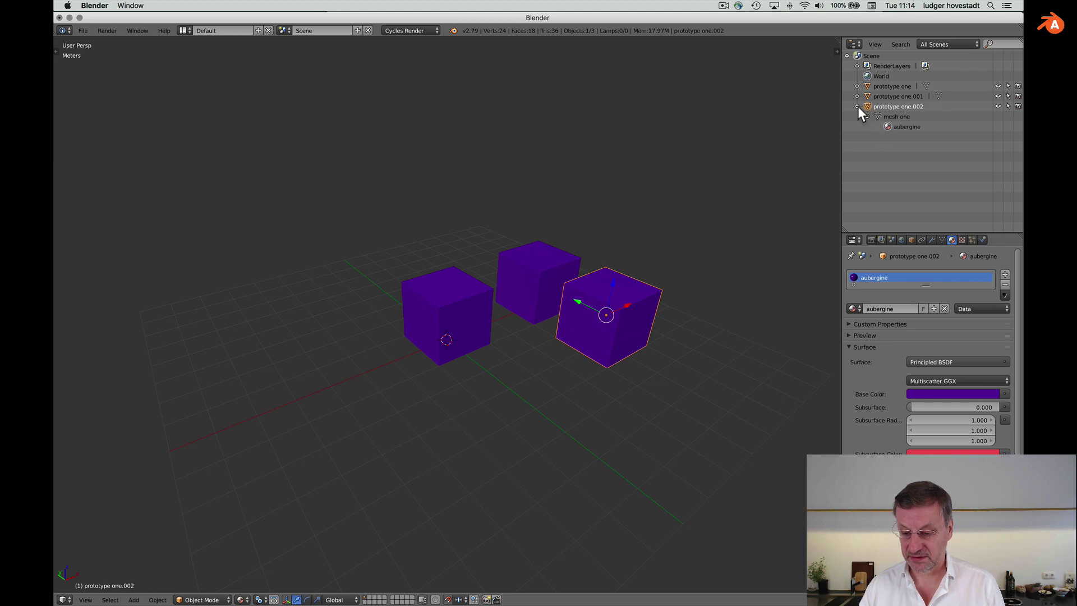
click(857, 106)
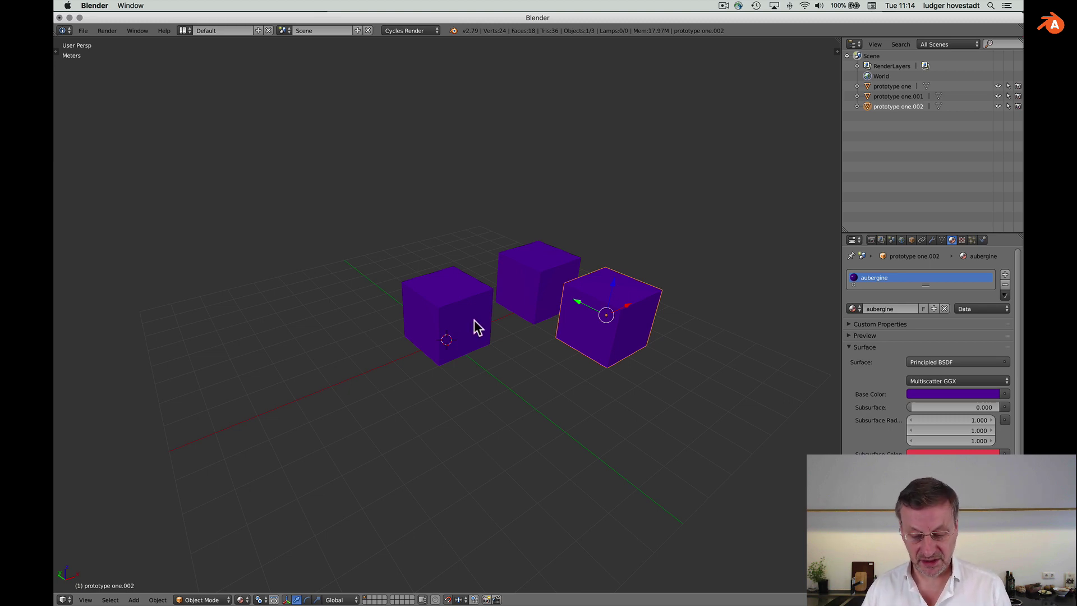
Add a Plain Axes empty at the 3D cursor below the first cube
key(shift)
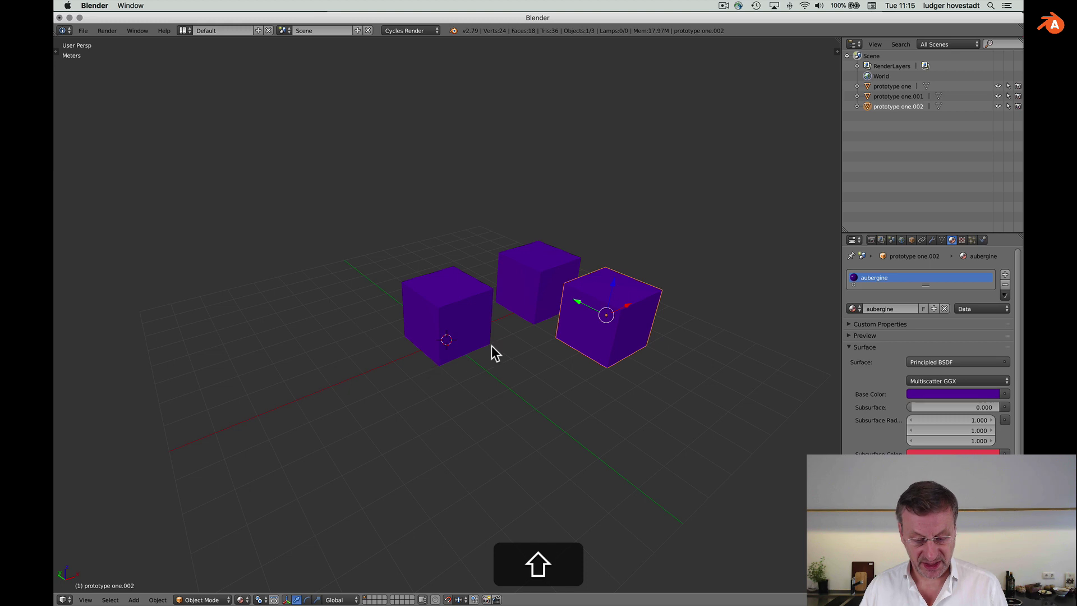
key(shift+a)
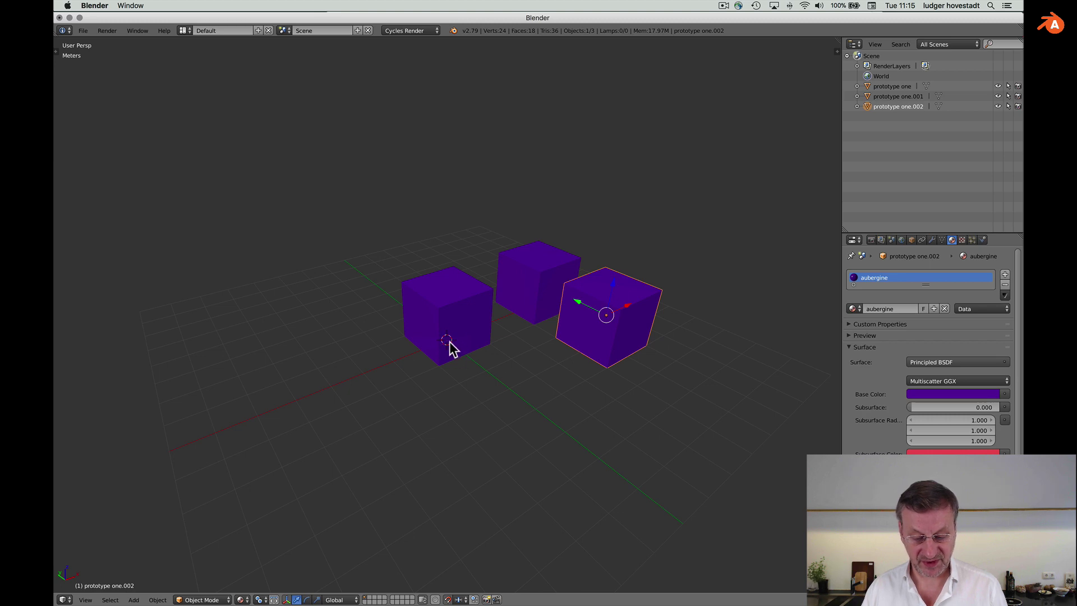
key(shift+a)
mouse_move(436, 418)
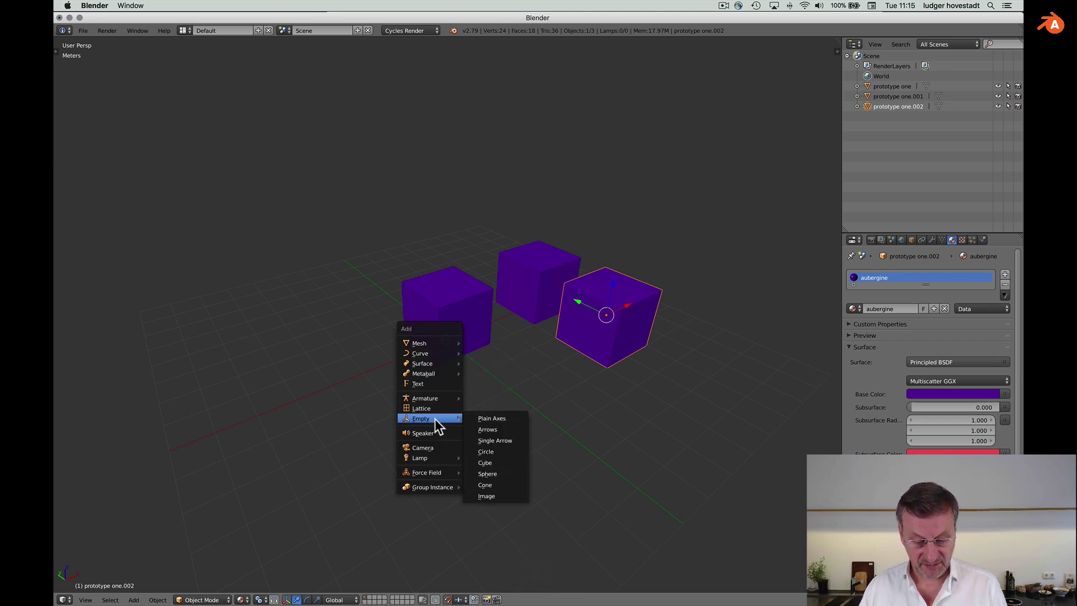
click(478, 418)
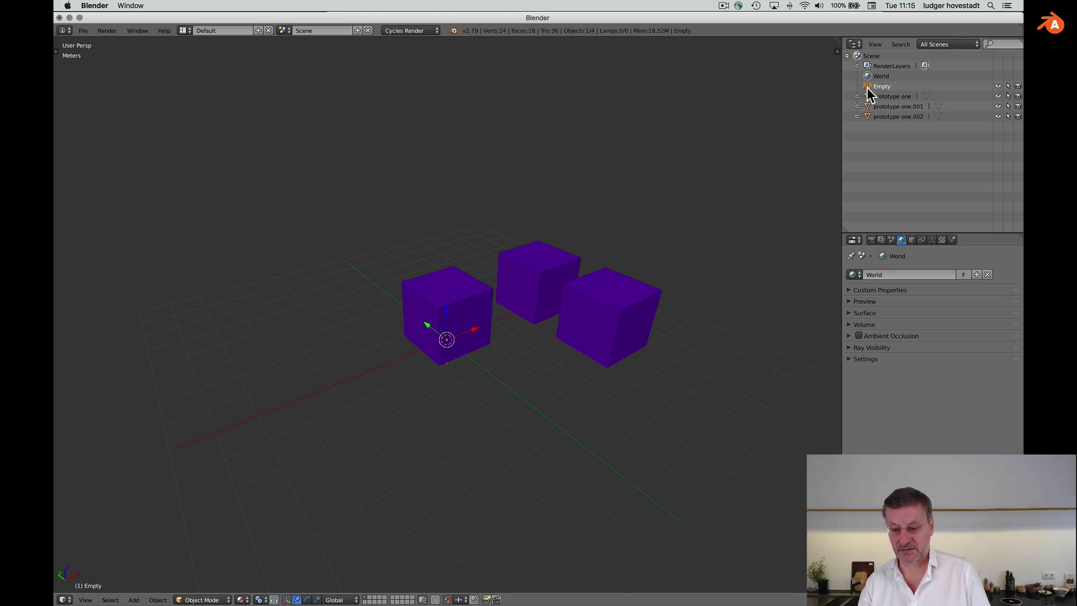
Rename the new empty as "set one"
double_click(885, 87)
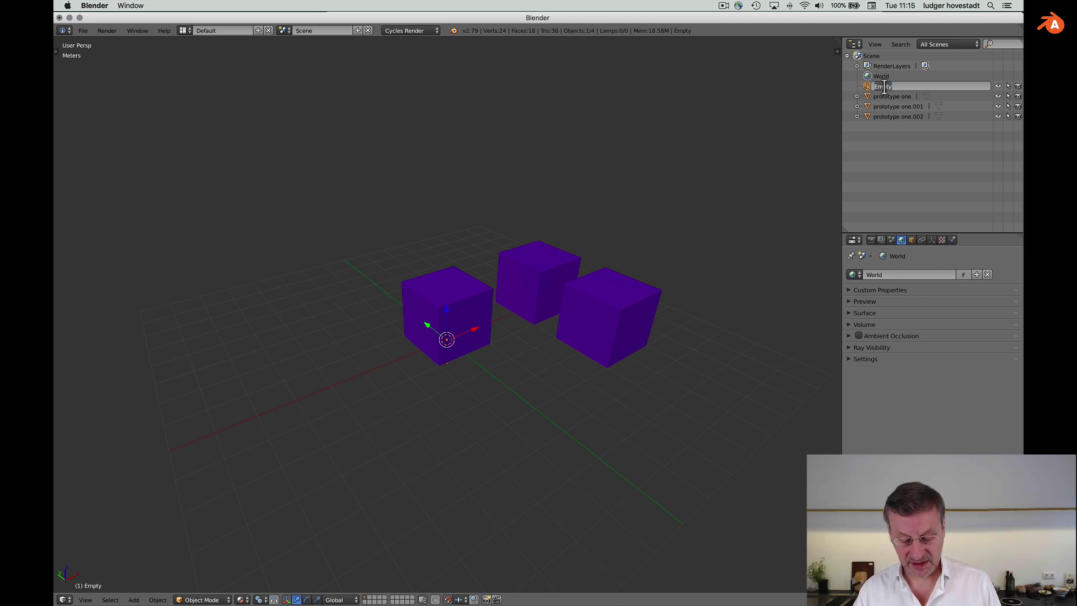
text(set)
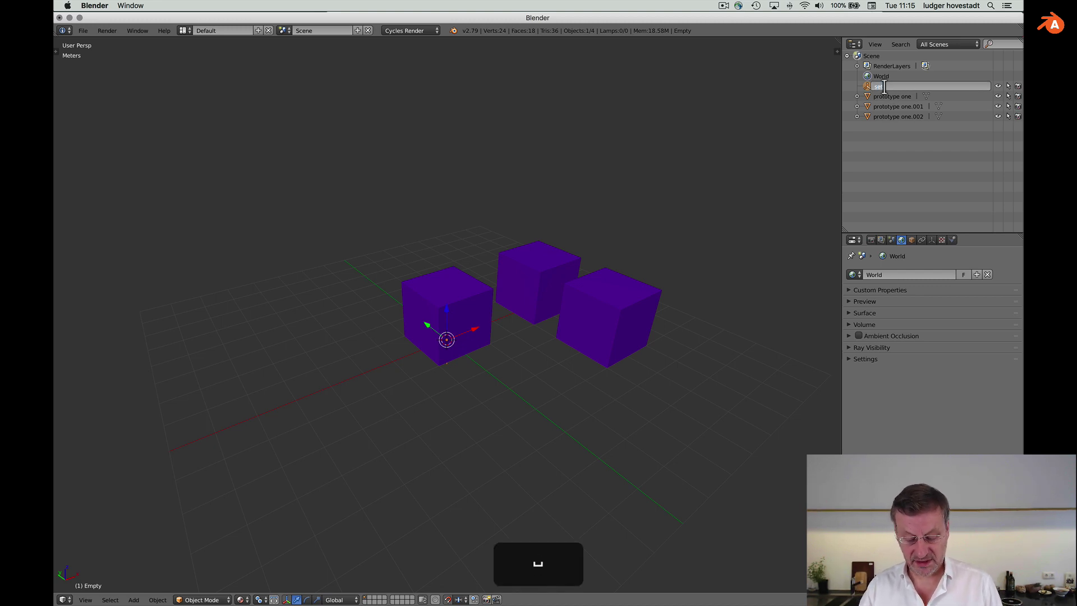
text(one)
key(Return)
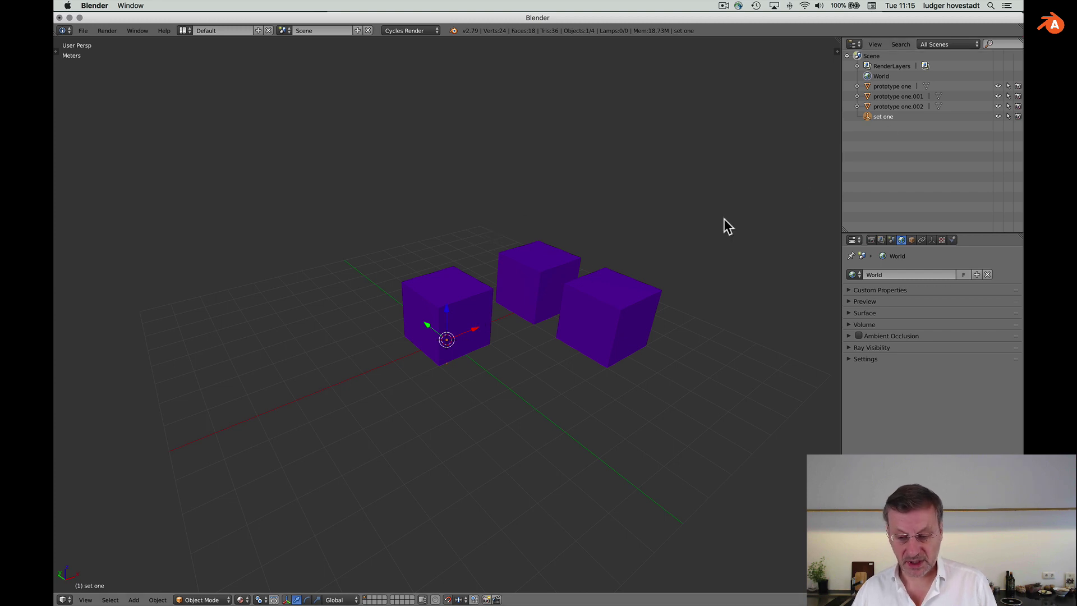
Parent all three prototype cubes to the set one empty in the scene hierarchy
mouse_move(867, 104)
mouse_down()
mouse_move(874, 116)
mouse_move(861, 97)
mouse_move(853, 108)
mouse_move(878, 117)
mouse_up()
click(856, 106)
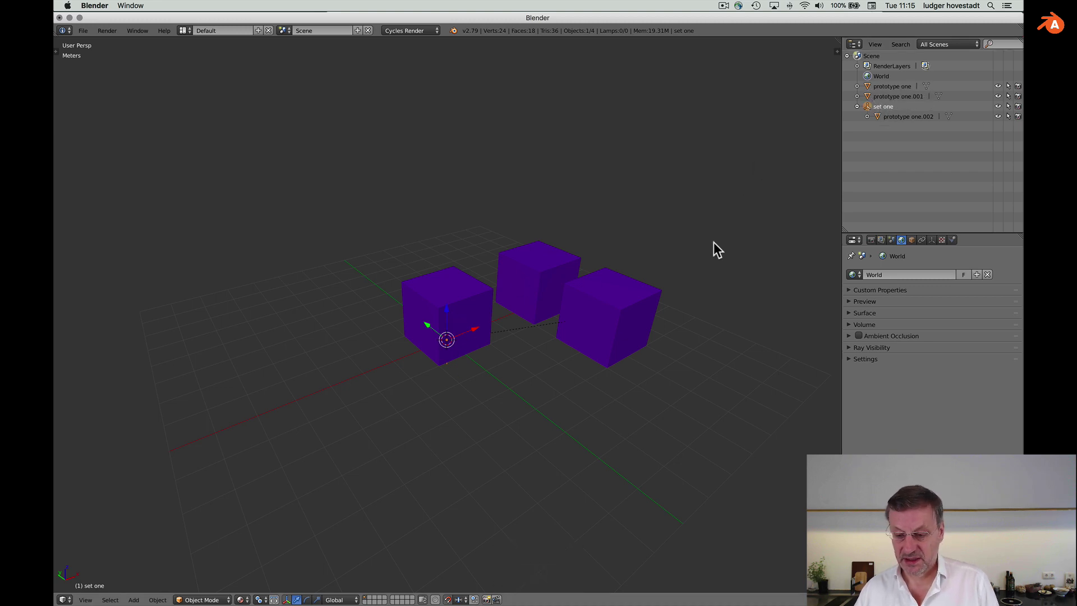
mouse_move(868, 94)
mouse_down()
mouse_move(877, 107)
mouse_move(880, 96)
mouse_up()
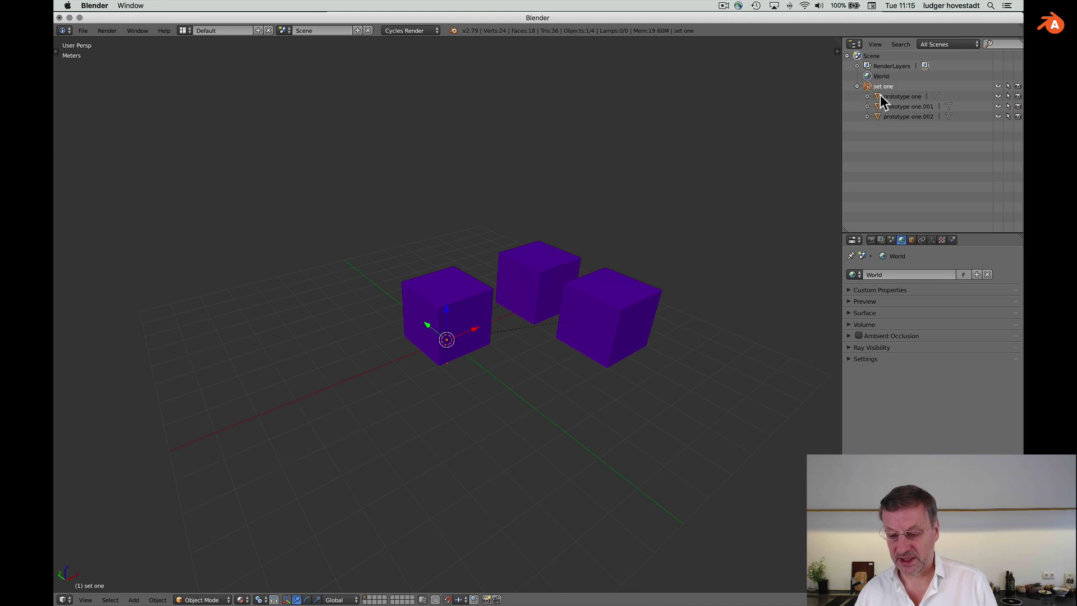
Move set one with its three child cubes along the X axis in the negative direction
click(891, 97)
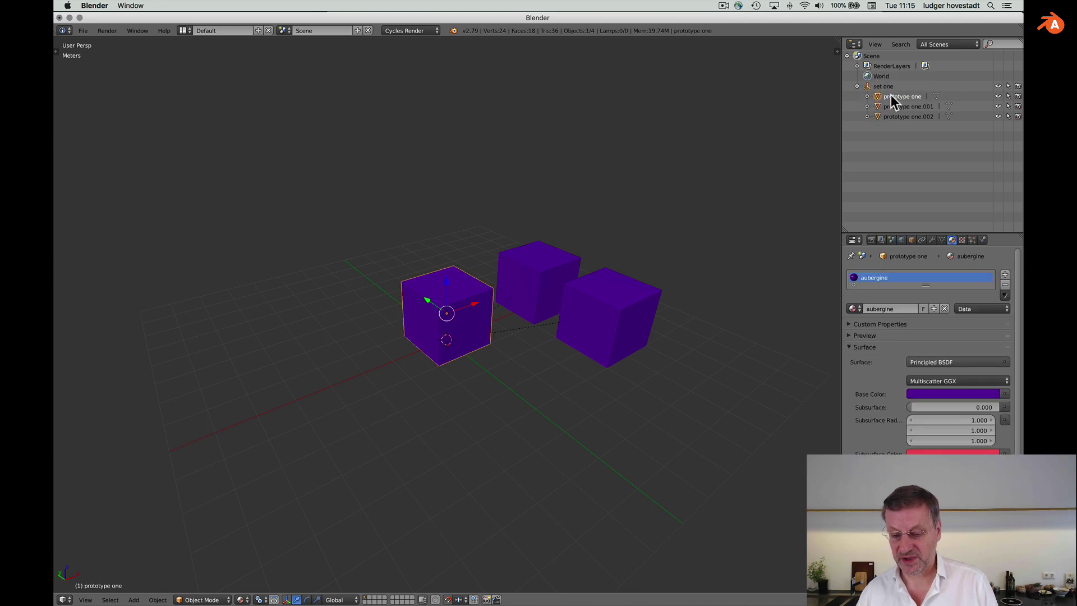
click(620, 384)
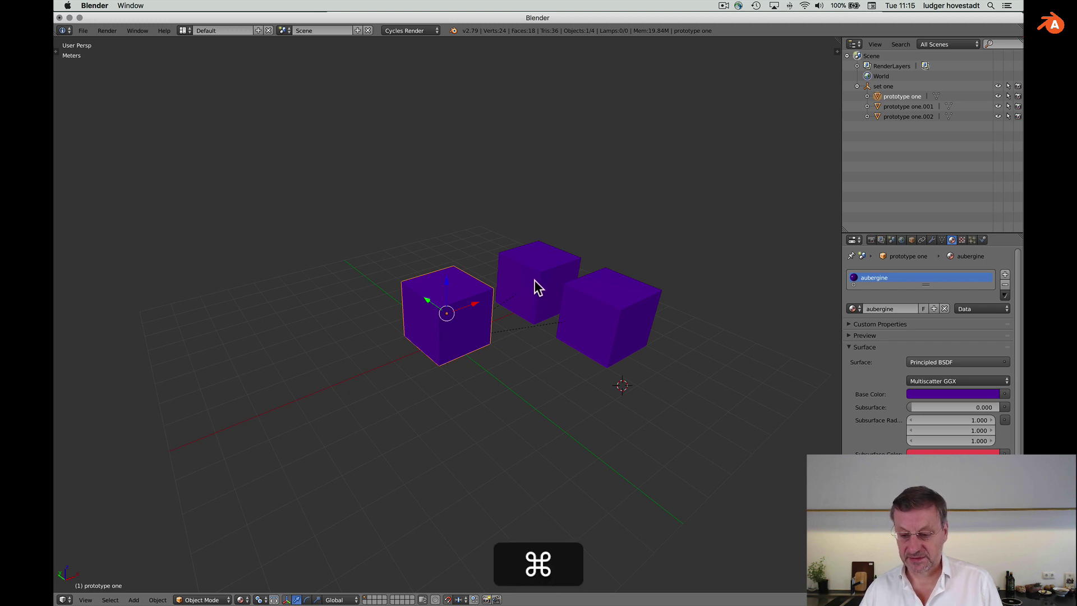
click(868, 86)
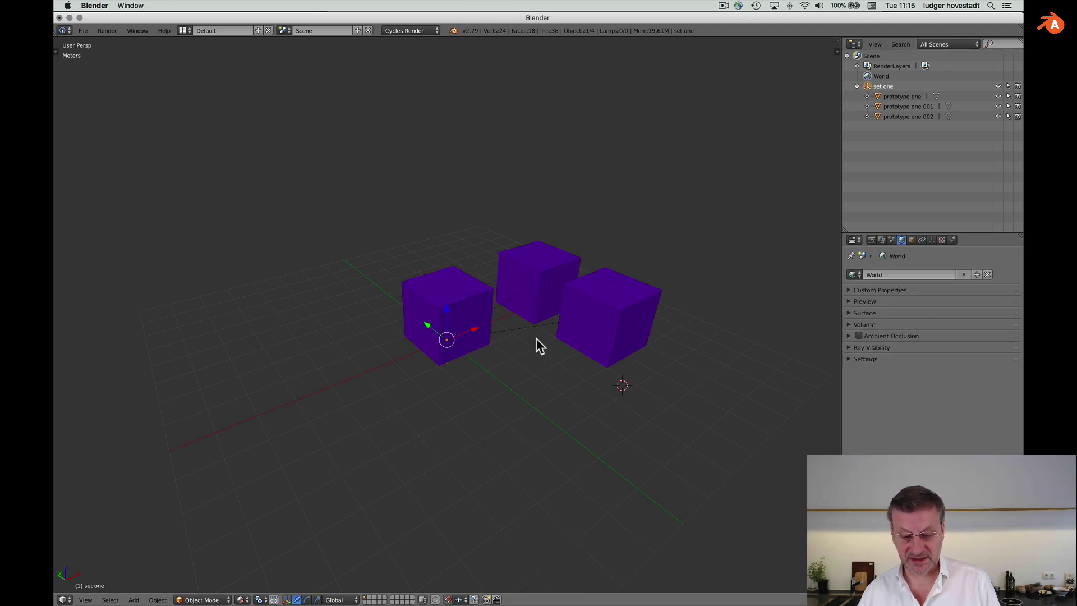
key(g)
key(x)
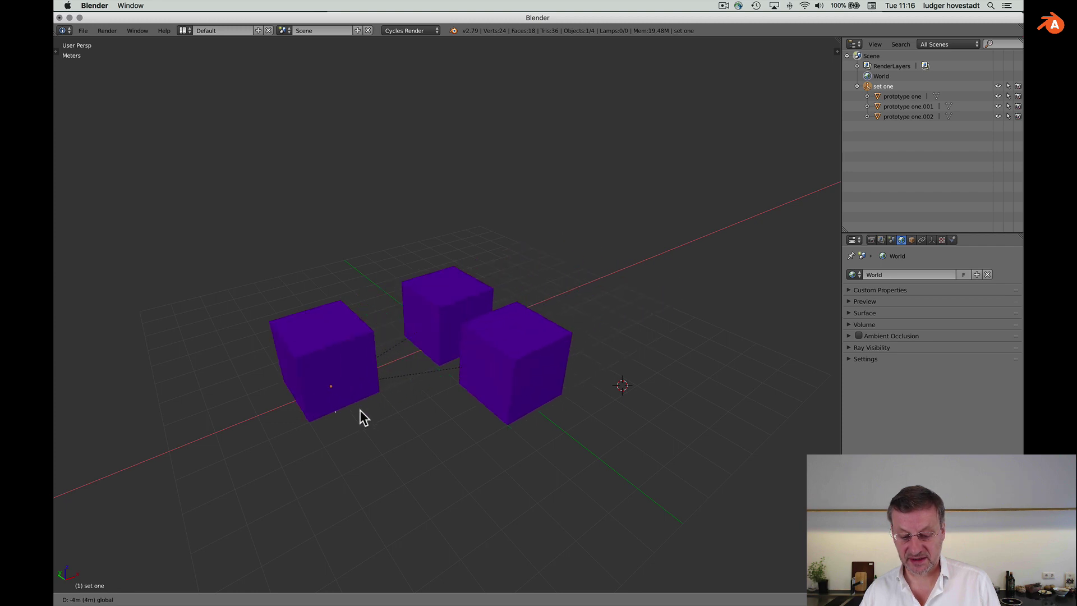
click(432, 380)
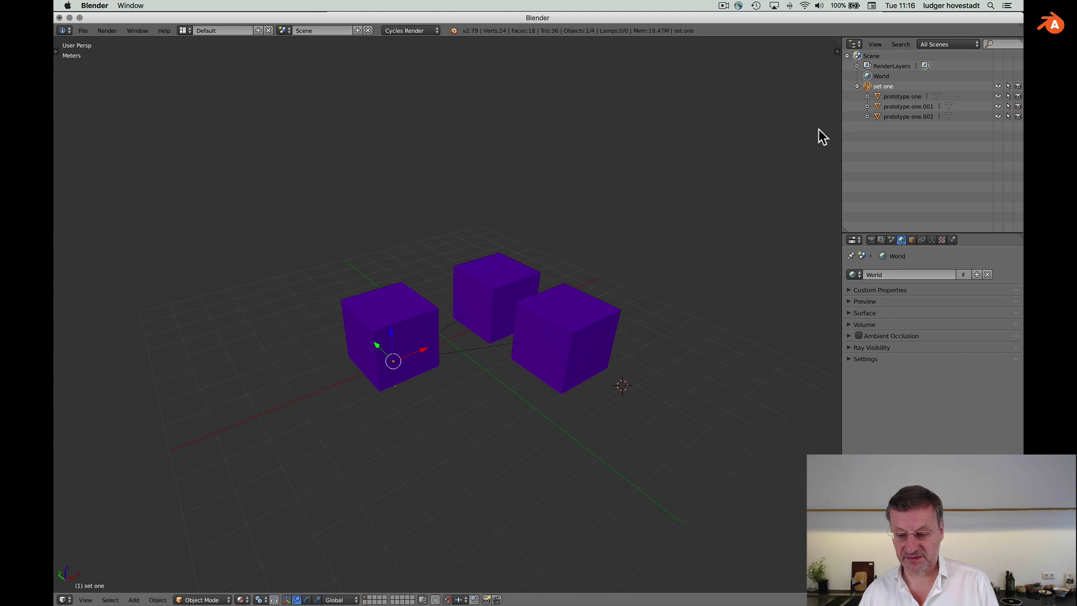
Move only the prototype one.001 cube slightly along the X axis, closer to the prototype one cube
right_click(482, 302)
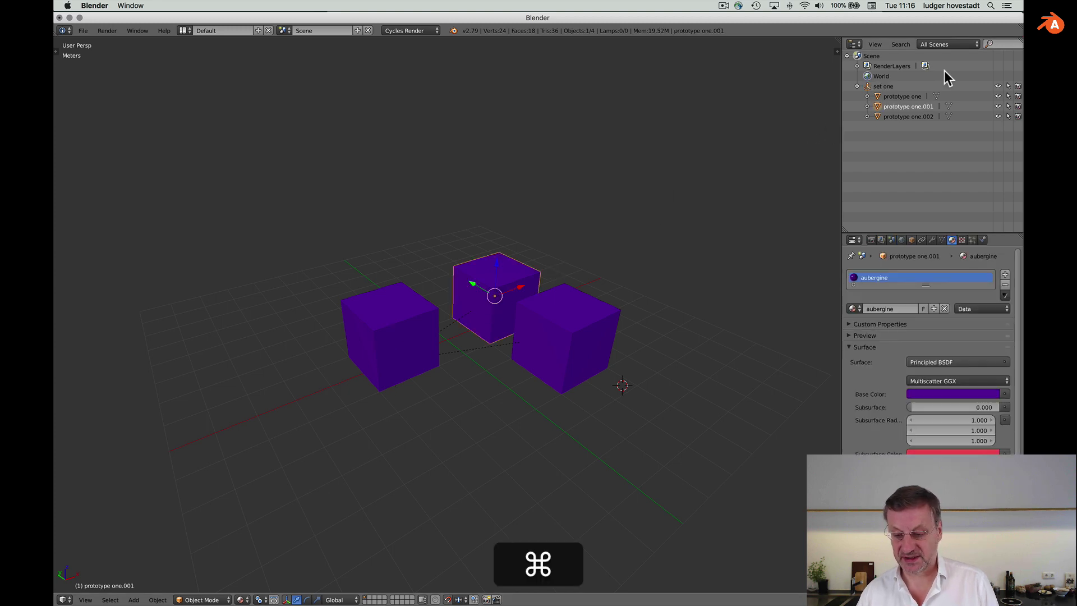
key(g)
key(x)
click(506, 291)
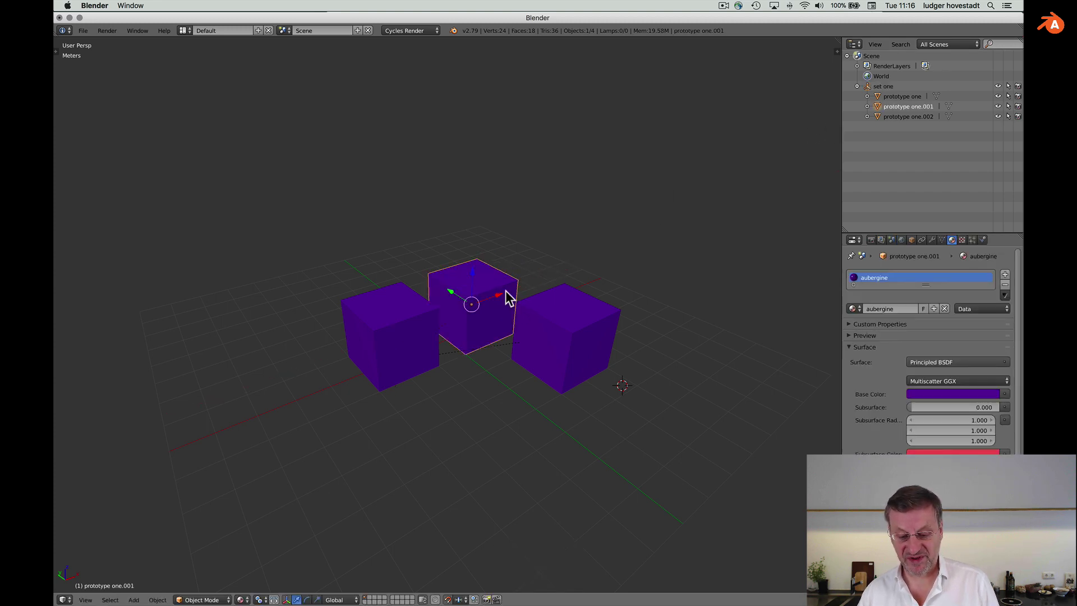
Slide set one with its child cubes along the X axis and bring it back to its starting place
click(873, 86)
key(g)
key(x)
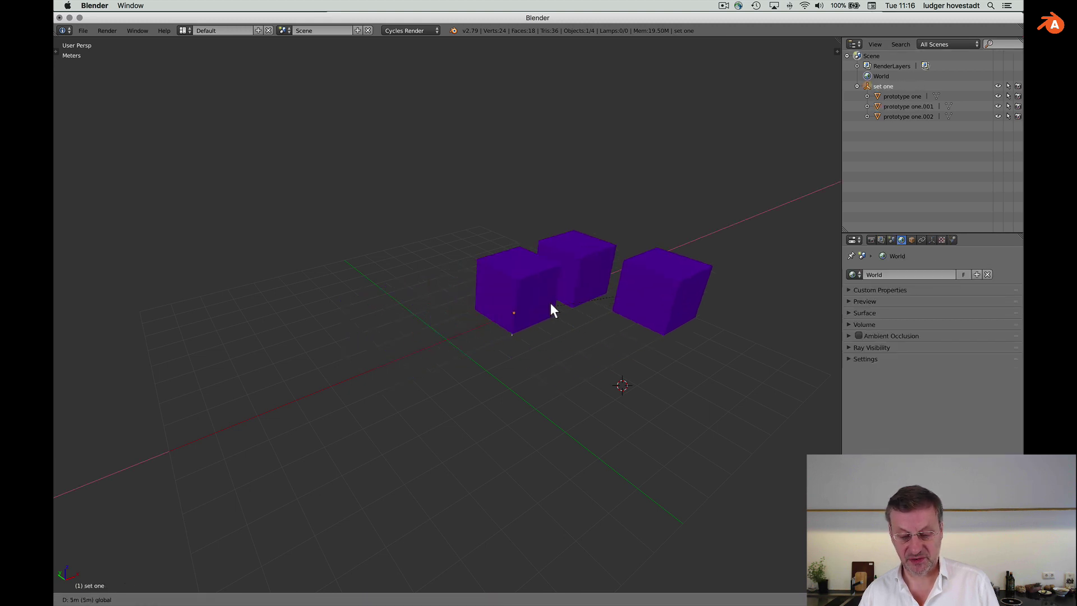
click(426, 381)
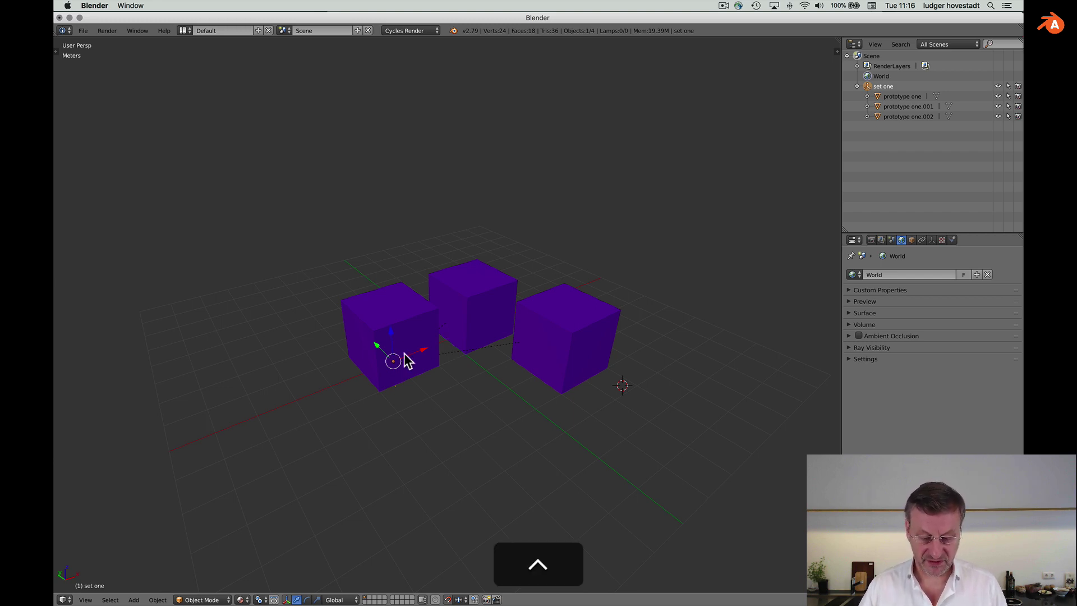
Try the Object parenting option on set one, and select all of its children with Select Grouped
key(ctrl+p)
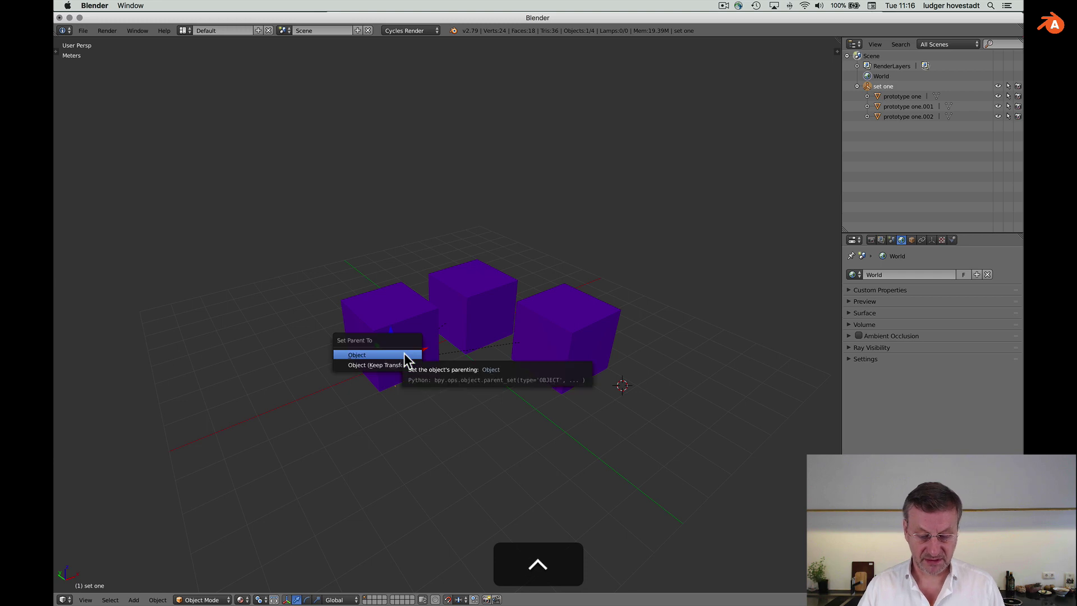
click(404, 355)
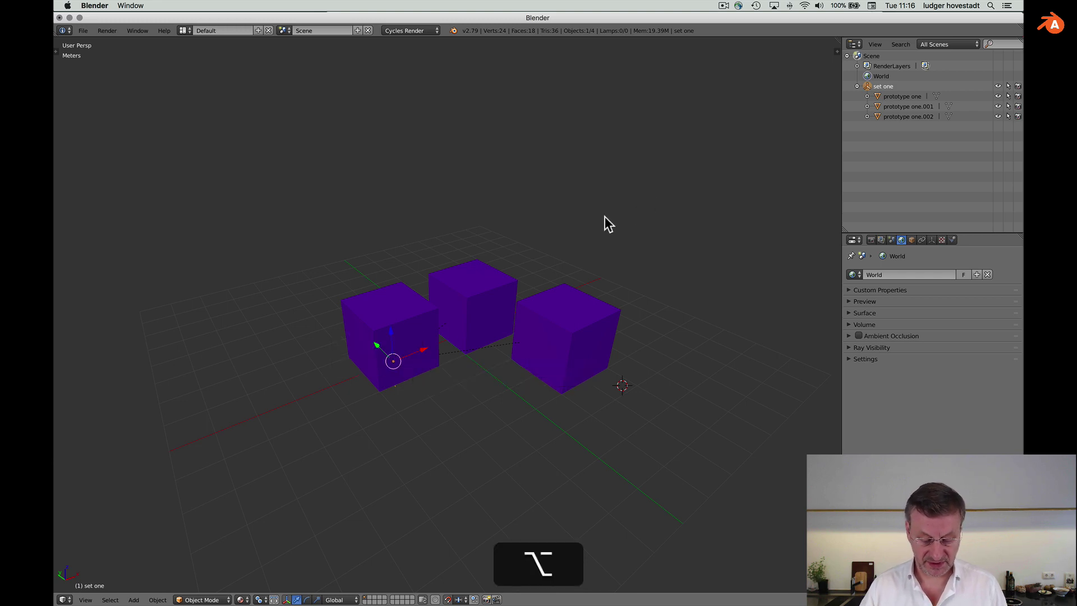
key(shift+g)
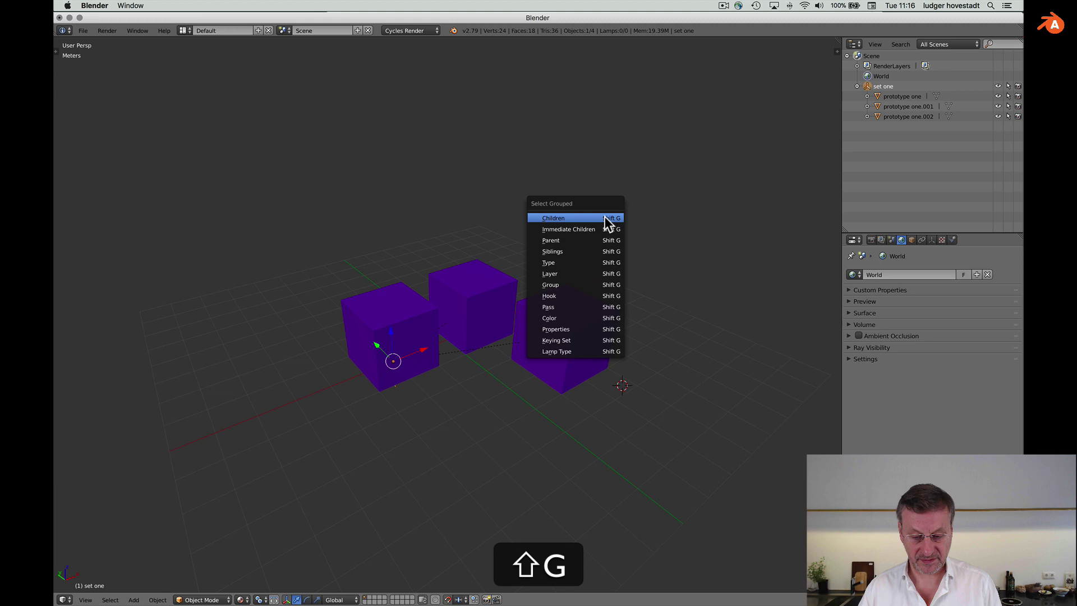
click(566, 219)
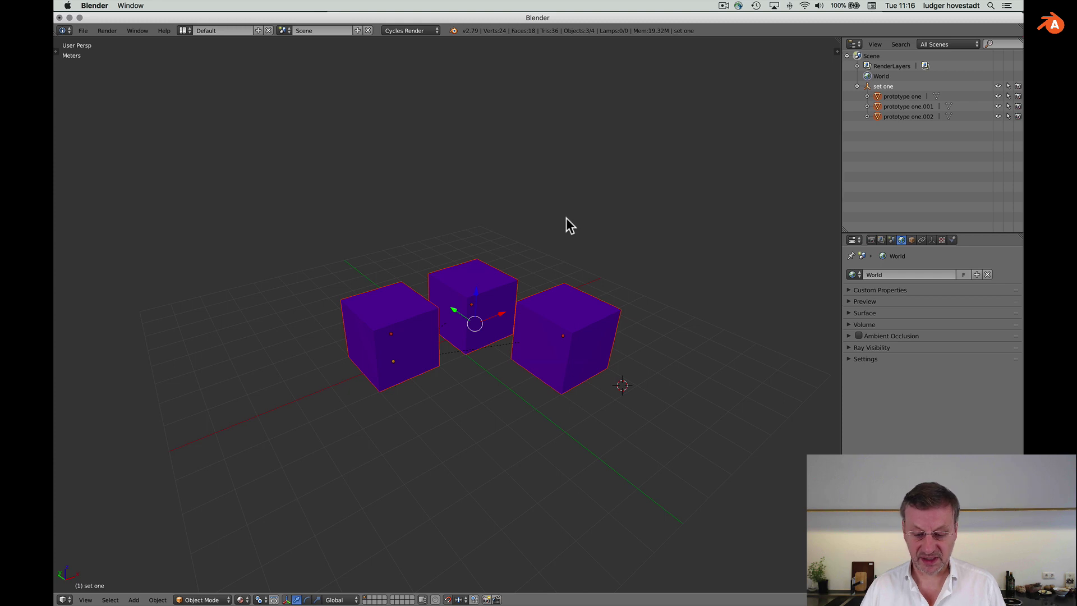
Select set one with all its children and place a linked duplicate about -7 m in X, 3 m in Y and -3 m in Z away
click(867, 87)
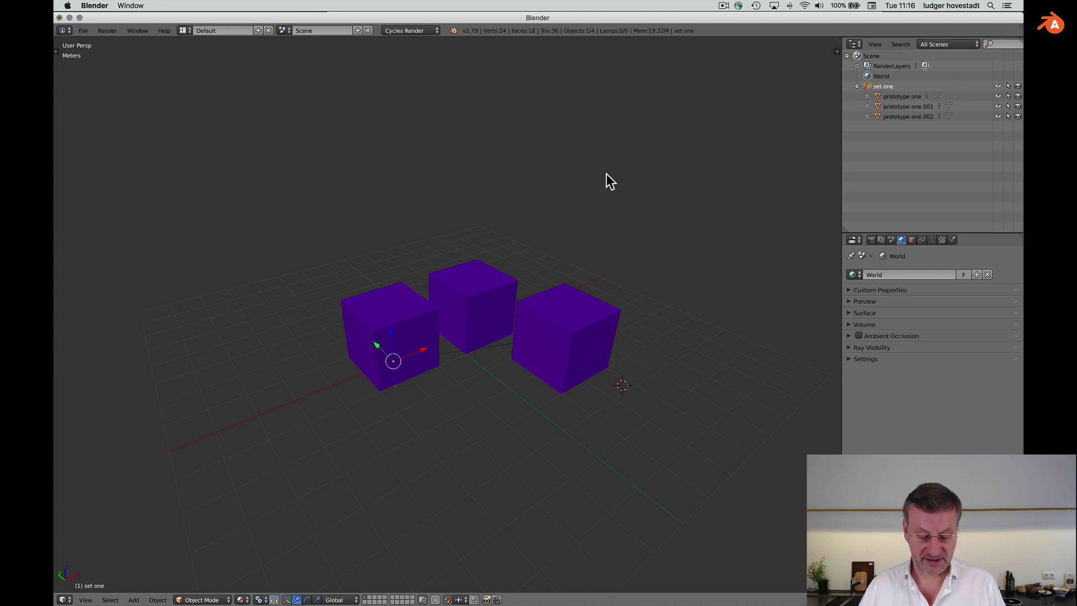
key(shift+g)
click(563, 188)
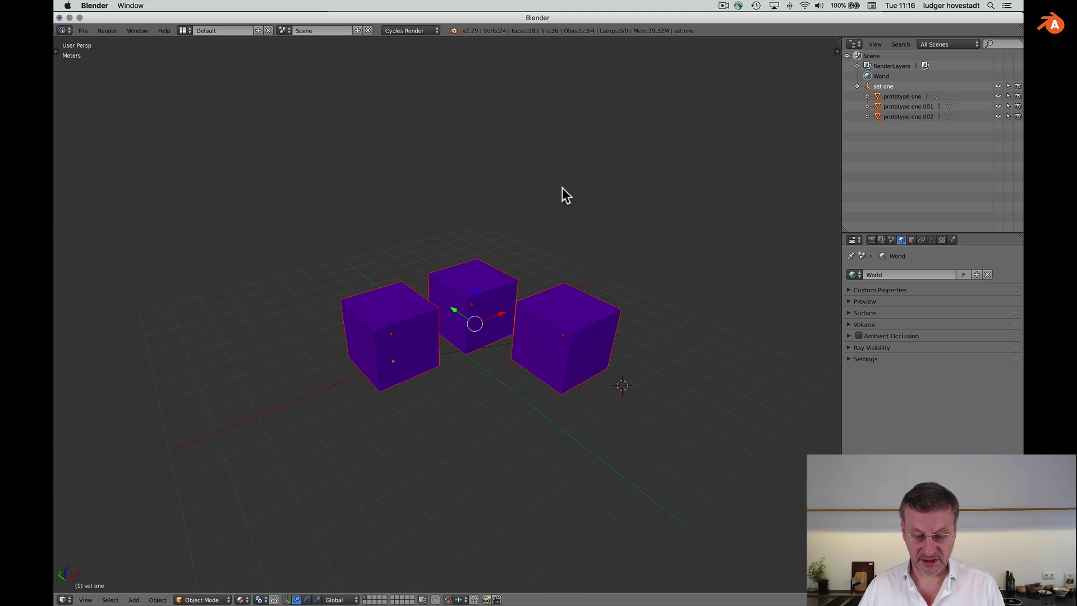
shift+click(870, 88)
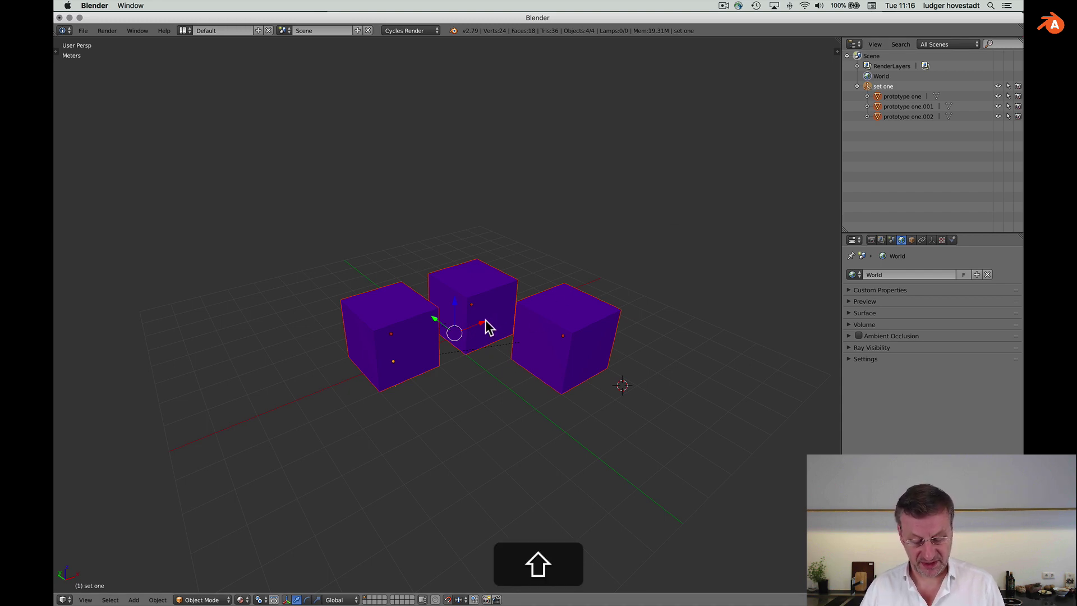
key(alt+d)
click(234, 437)
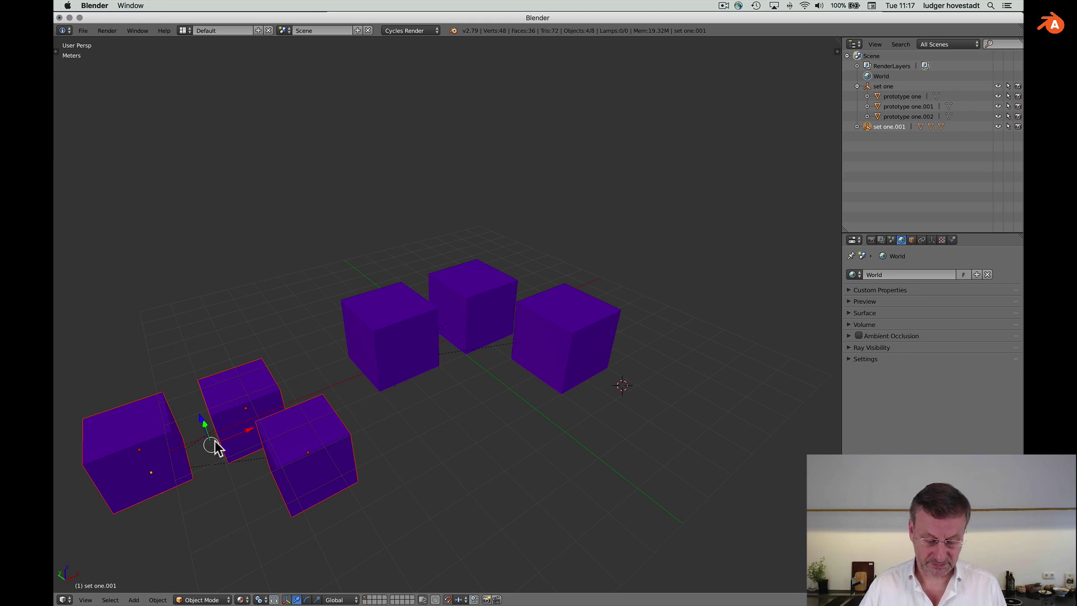
Set the linked duplicate's Z offset to 0 so it sits level with the original set
key(t)
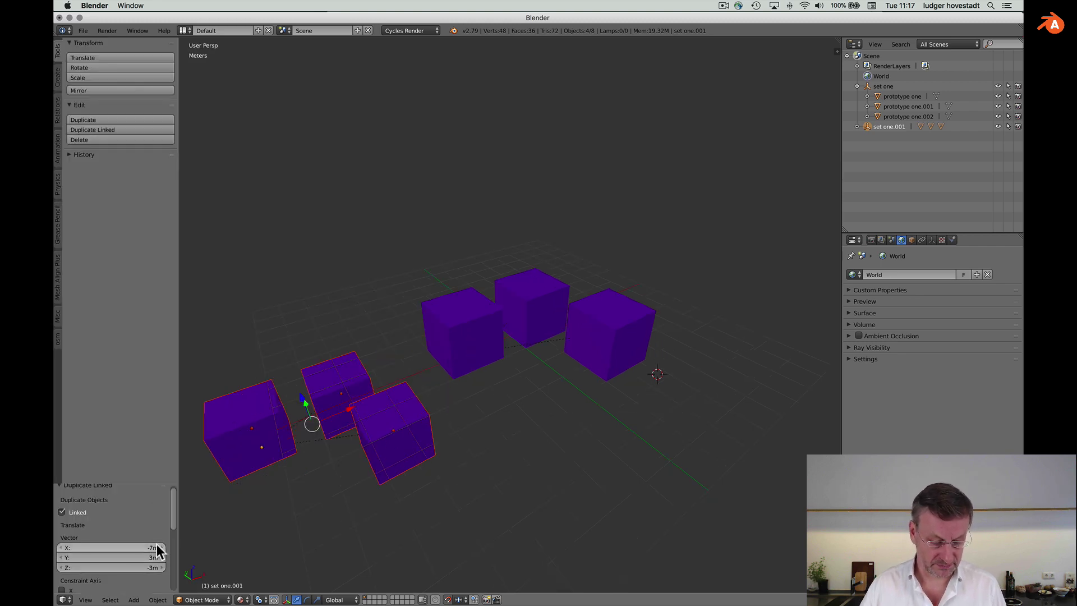
click(151, 567)
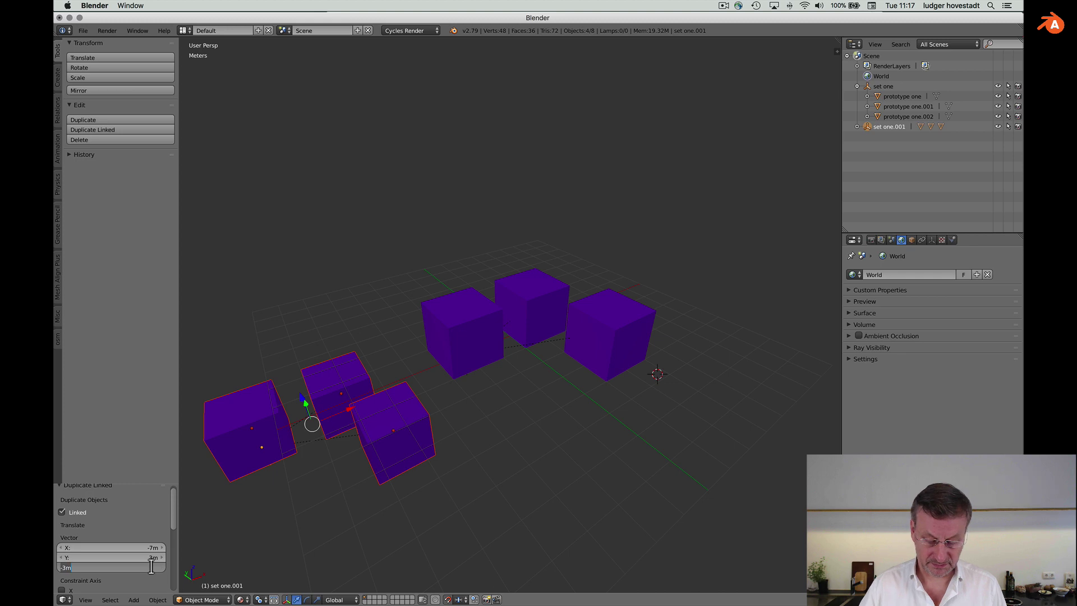
text(0)
key(Return)
scroll(260, 547, right, 5)
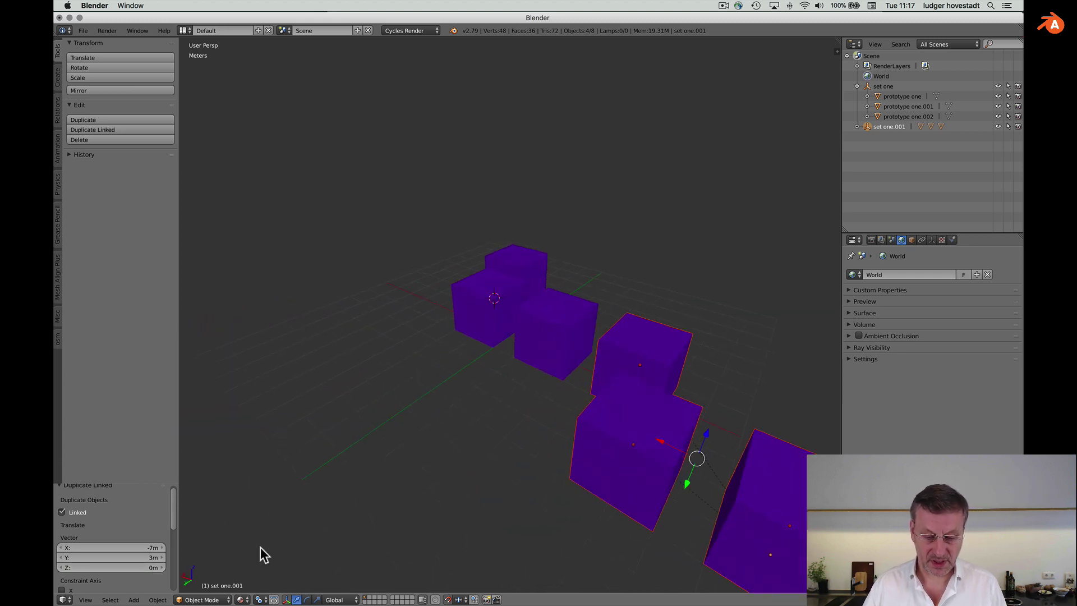
scroll(261, 546, right, 5)
scroll(261, 547, right, 3)
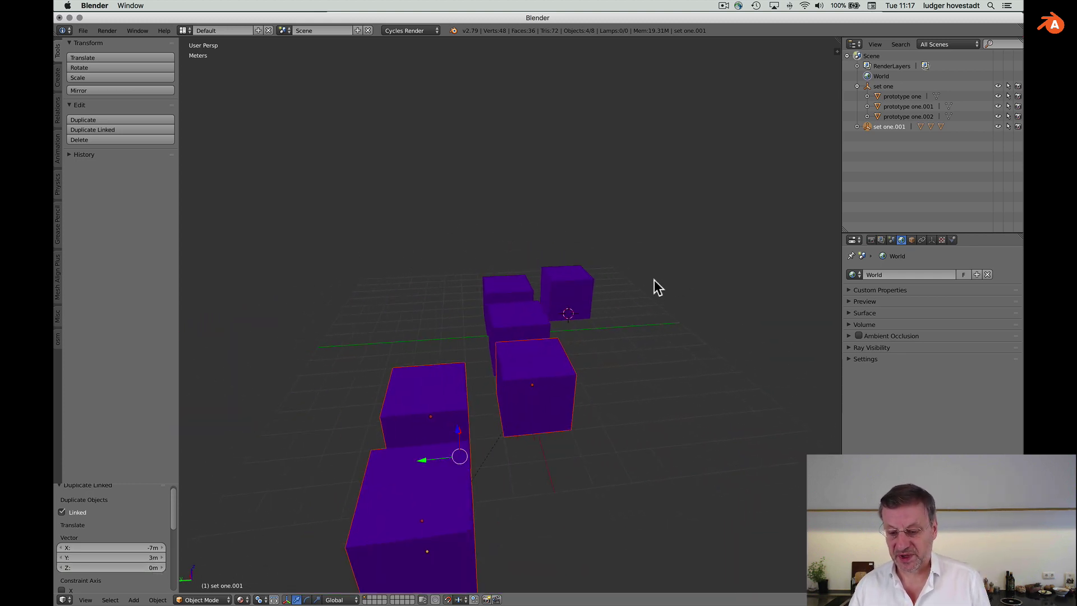
Check the child cubes of set one.001 in the object hierarchy, and collapse both sets
click(857, 126)
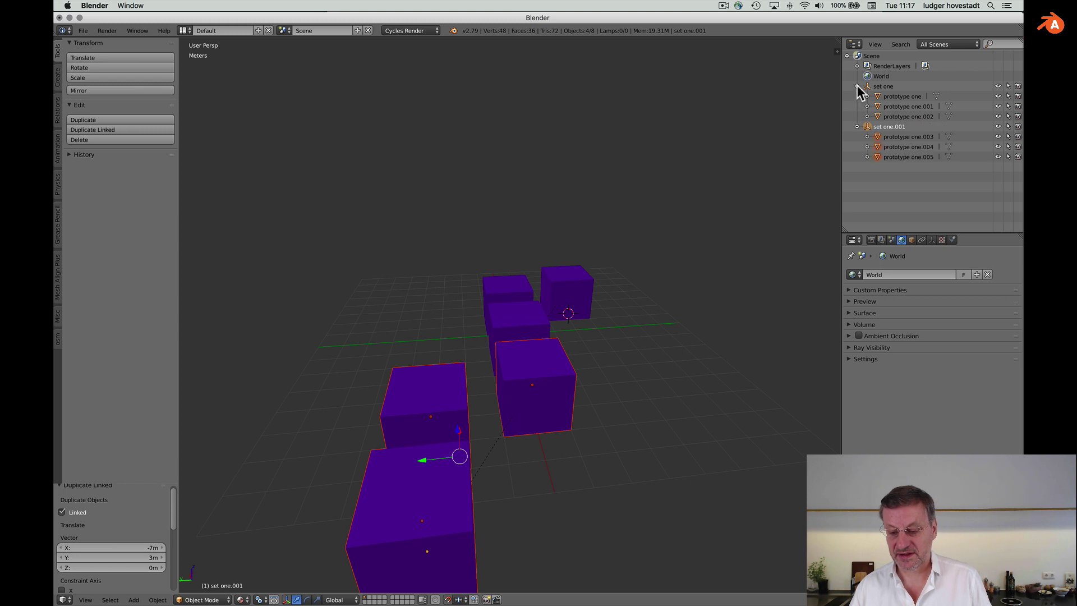
click(857, 86)
click(856, 97)
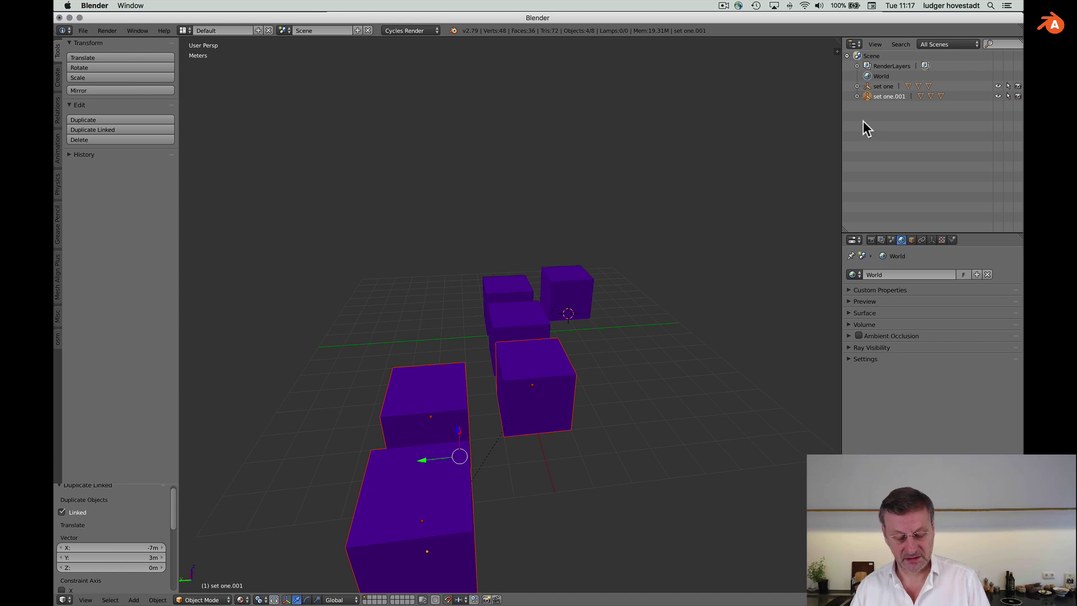
Reset the 3D cursor to the world origin
scroll(609, 378, right, 5)
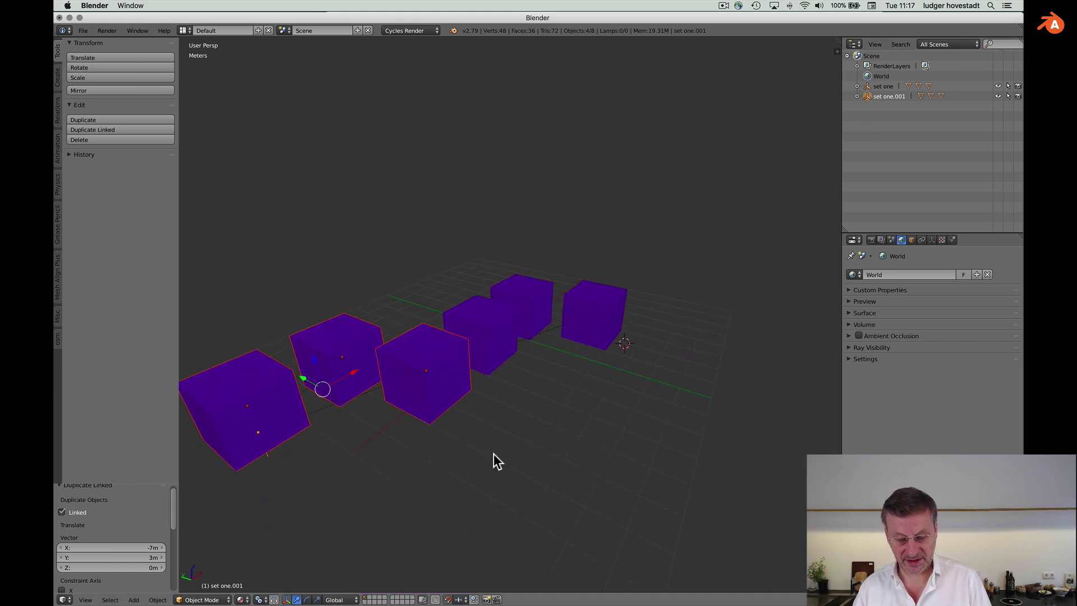
scroll(494, 454, down, 2)
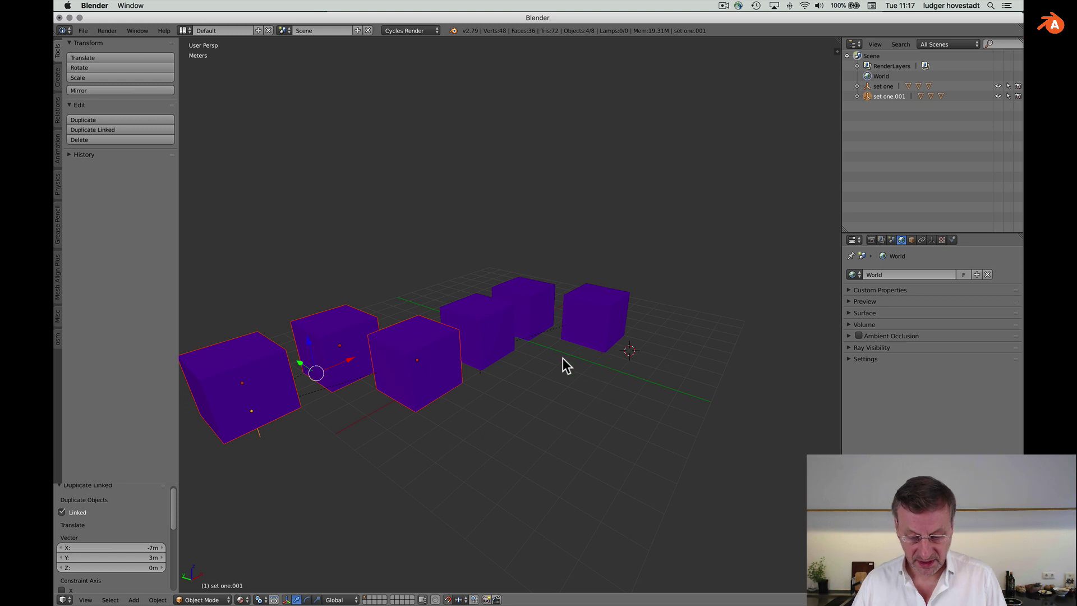
key(shift)
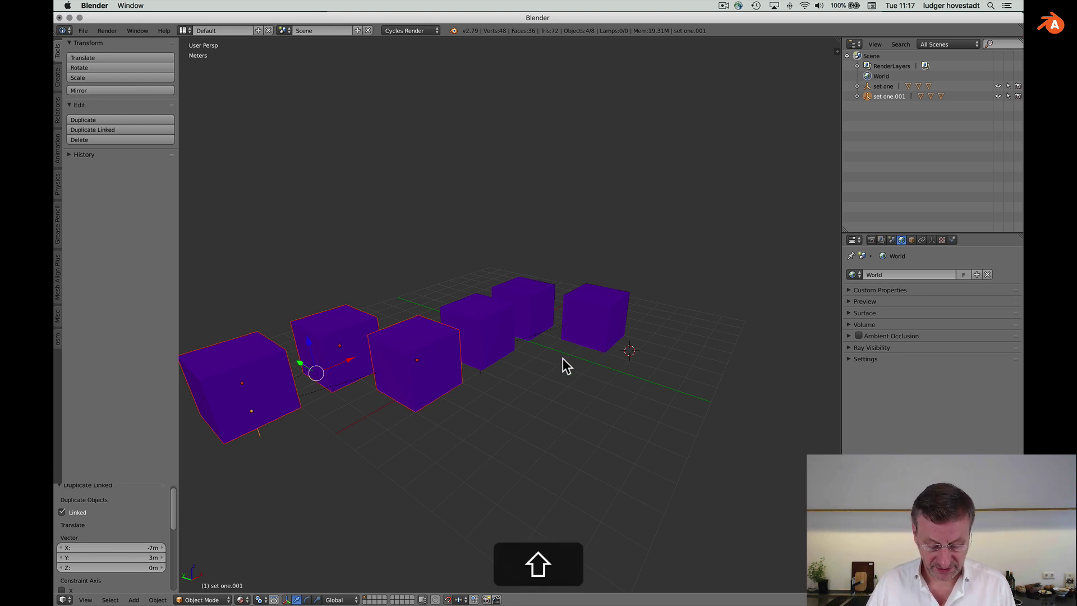
key(shift+c)
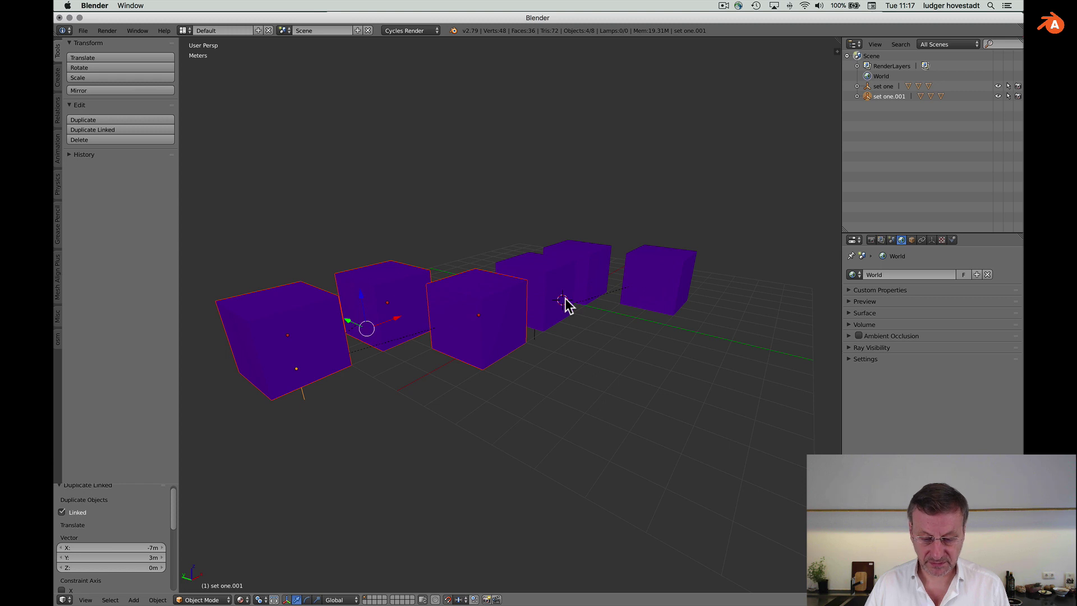
Select all objects and move both sets 3 m along the Y axis
key(a)
key(a)
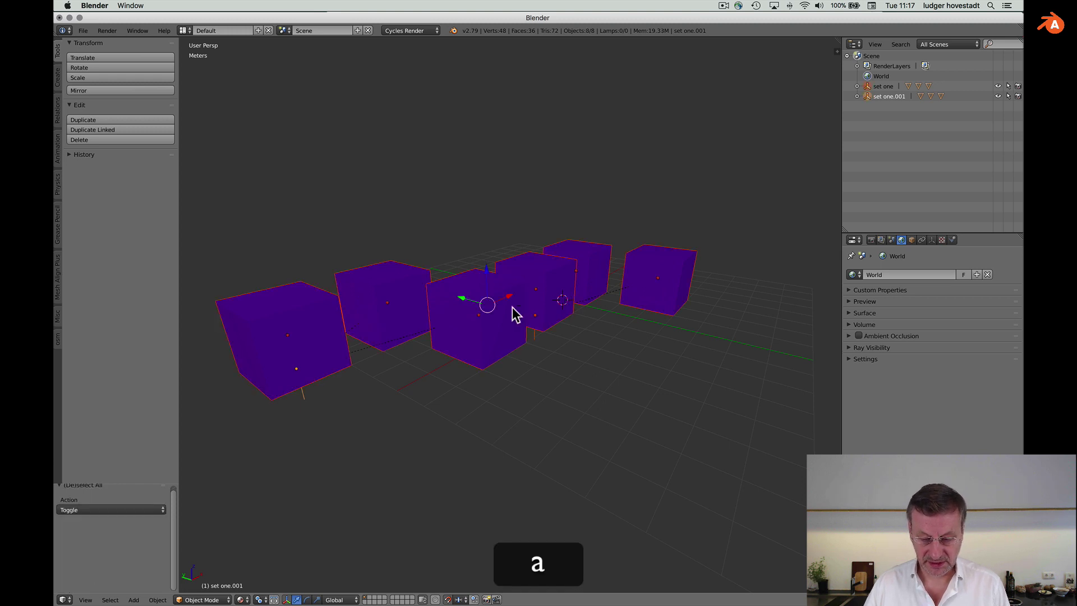
key(g)
key(y)
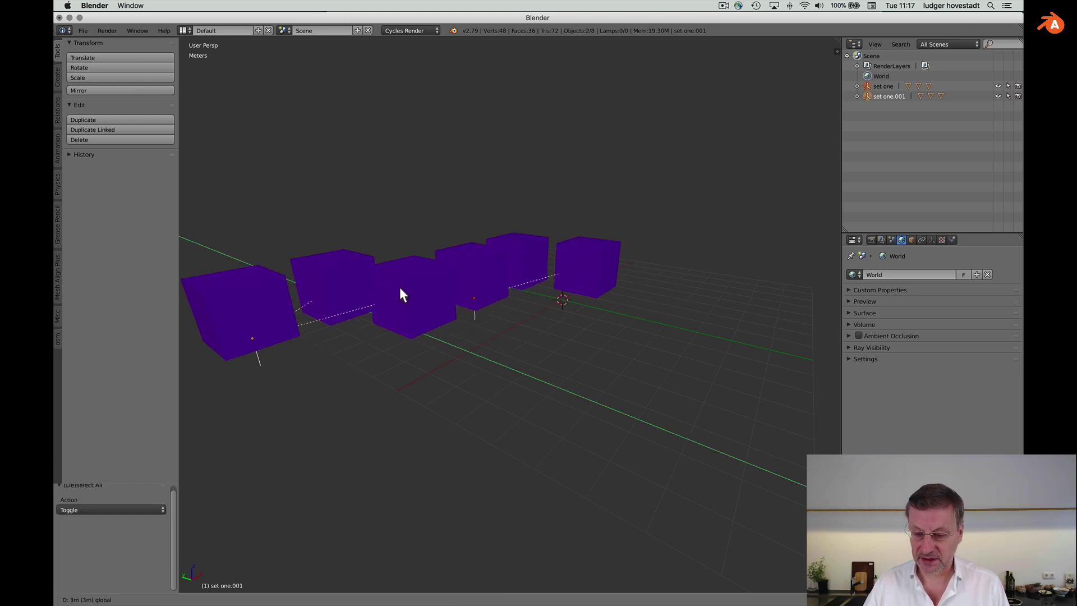
click(401, 289)
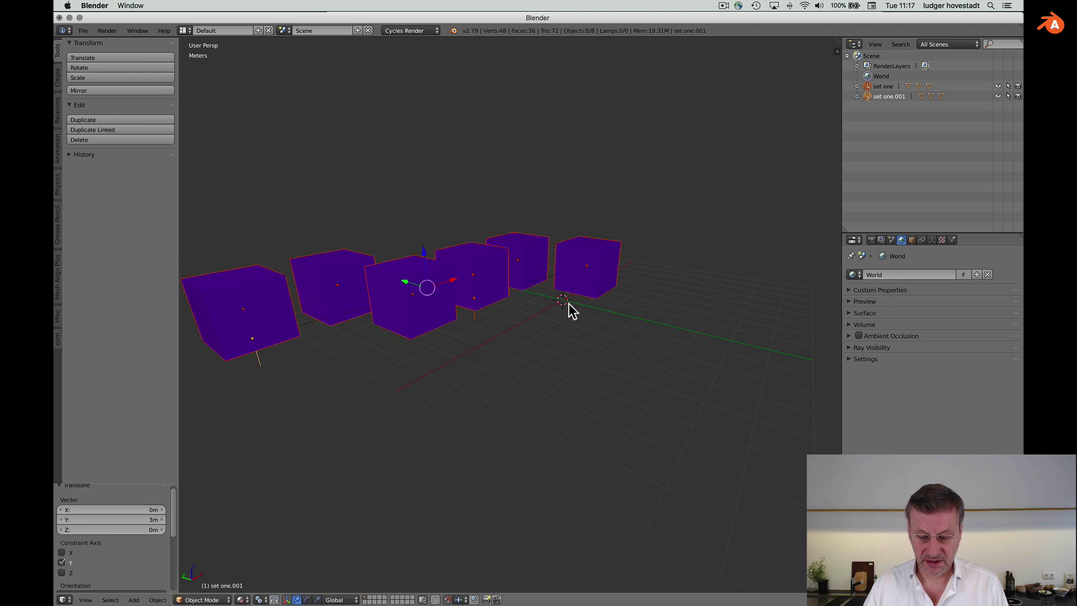
Add a Plain Axes empty at the 3D cursor and rename it super set
scroll(567, 364, down, 3)
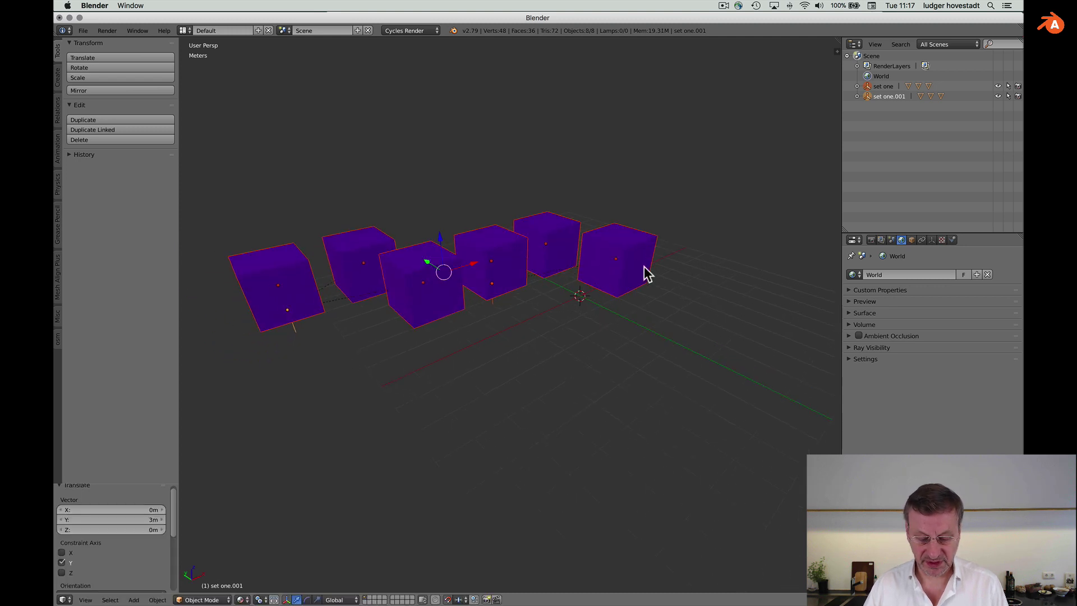
key(shift+a)
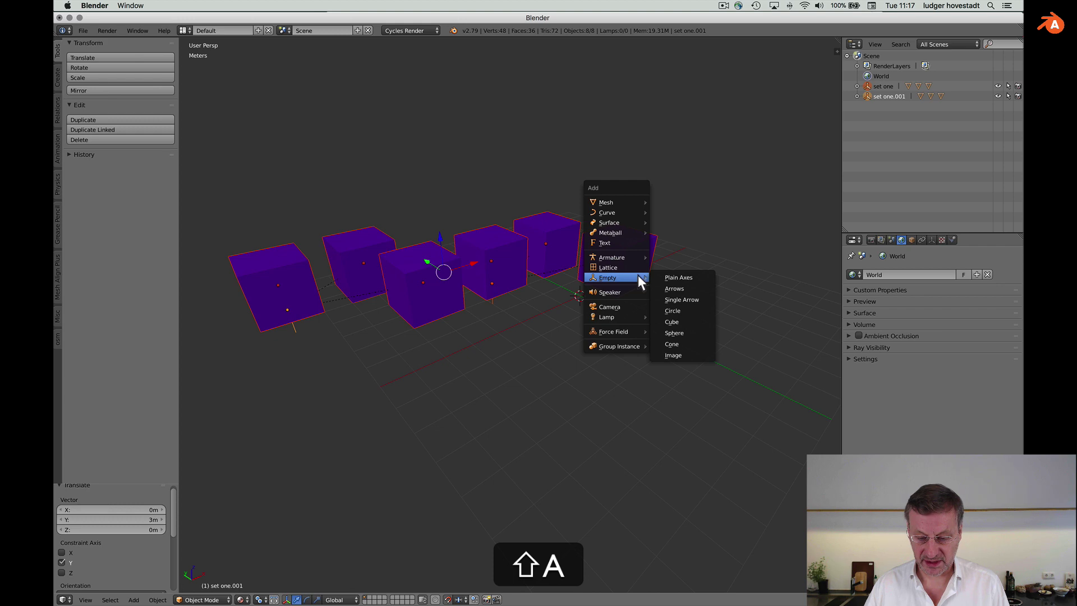
click(666, 277)
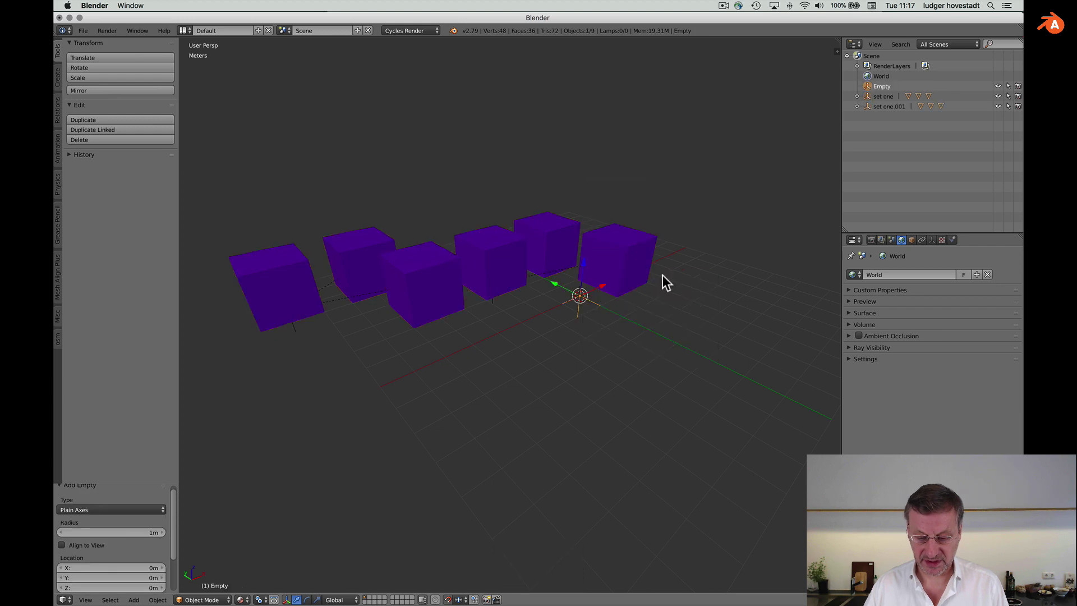
double_click(883, 85)
text(super se)
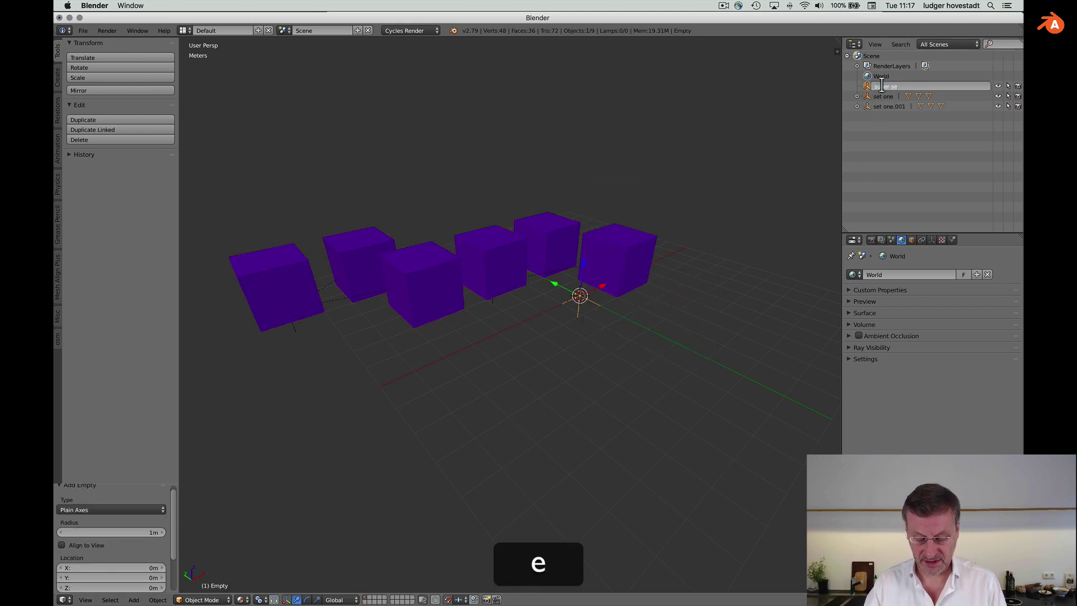
text(t)
key(Return)
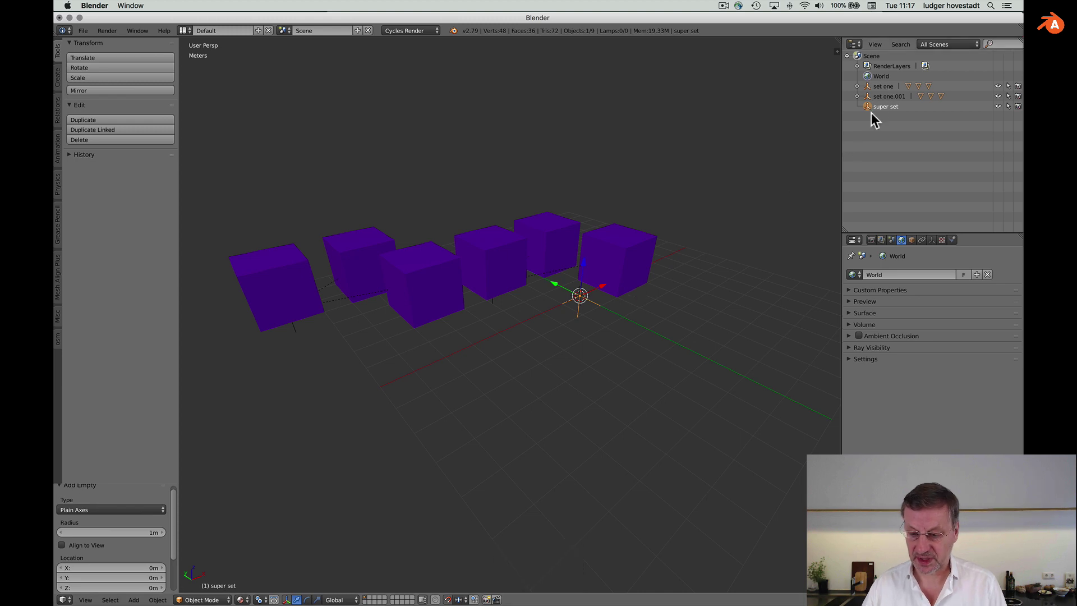
Parent set one and set one.001 to super set, and move super set -1 m along the Y axis
mouse_move(867, 94)
mouse_down()
mouse_move(877, 106)
mouse_move(881, 96)
mouse_up()
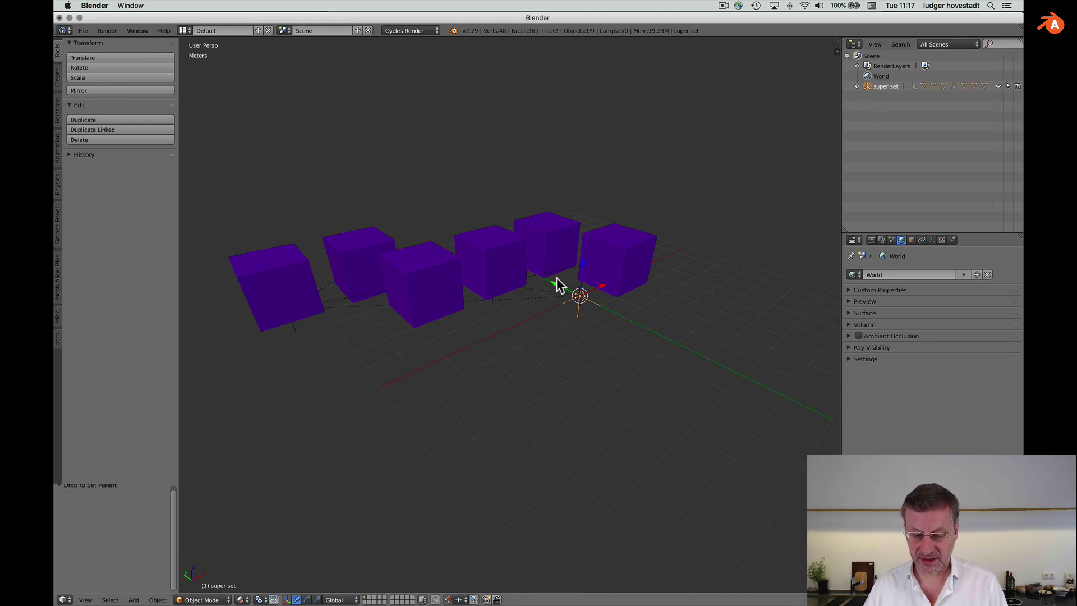
drag(556, 279, 576, 306)
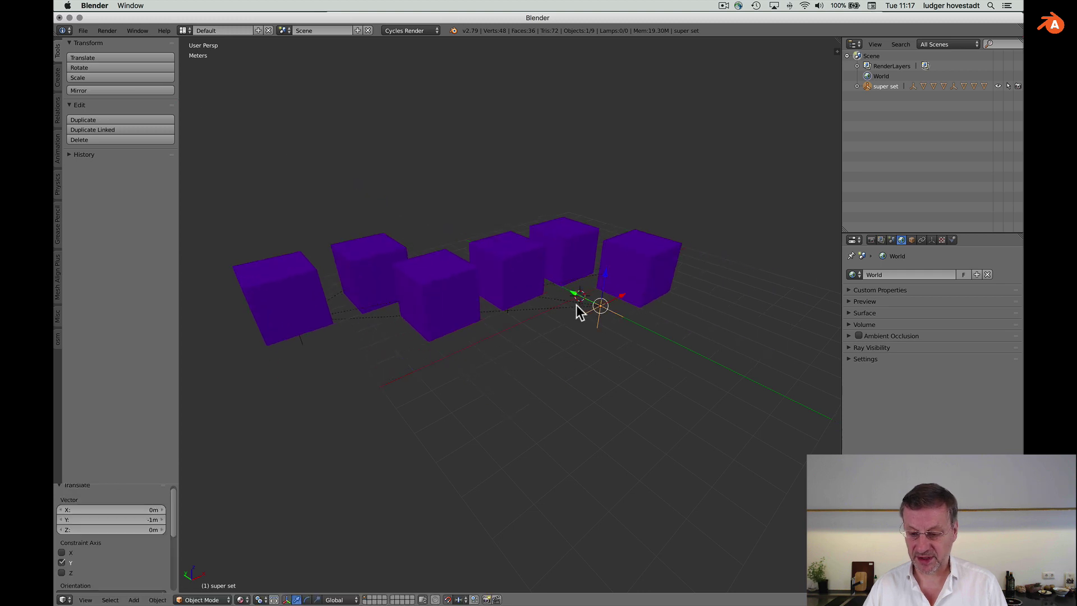
Select set one inside super set and move it with its cubes 3 m along the Y axis
click(856, 85)
click(881, 96)
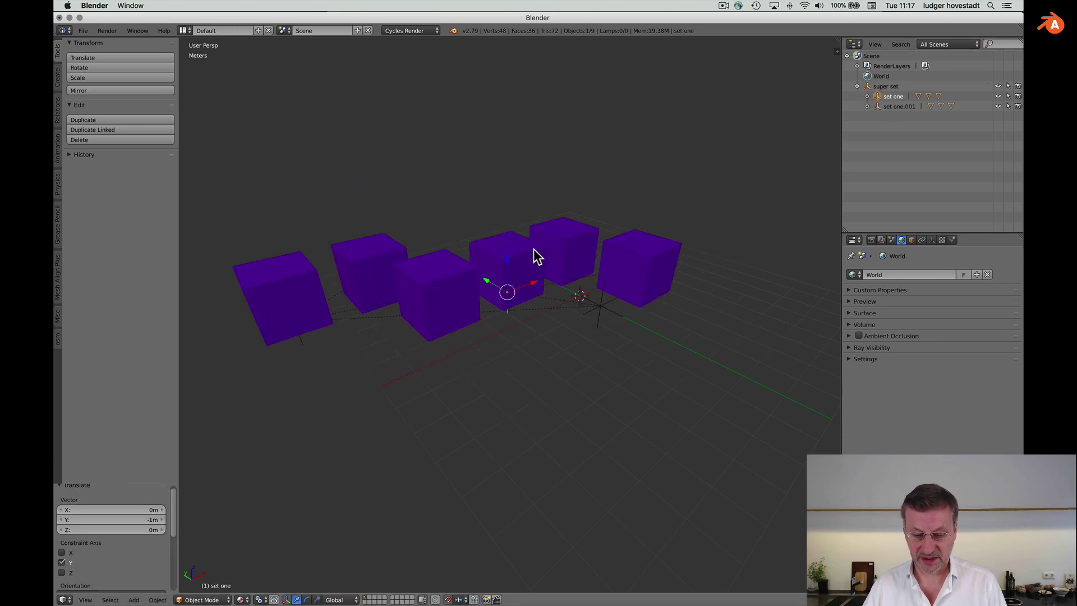
key(g)
key(y)
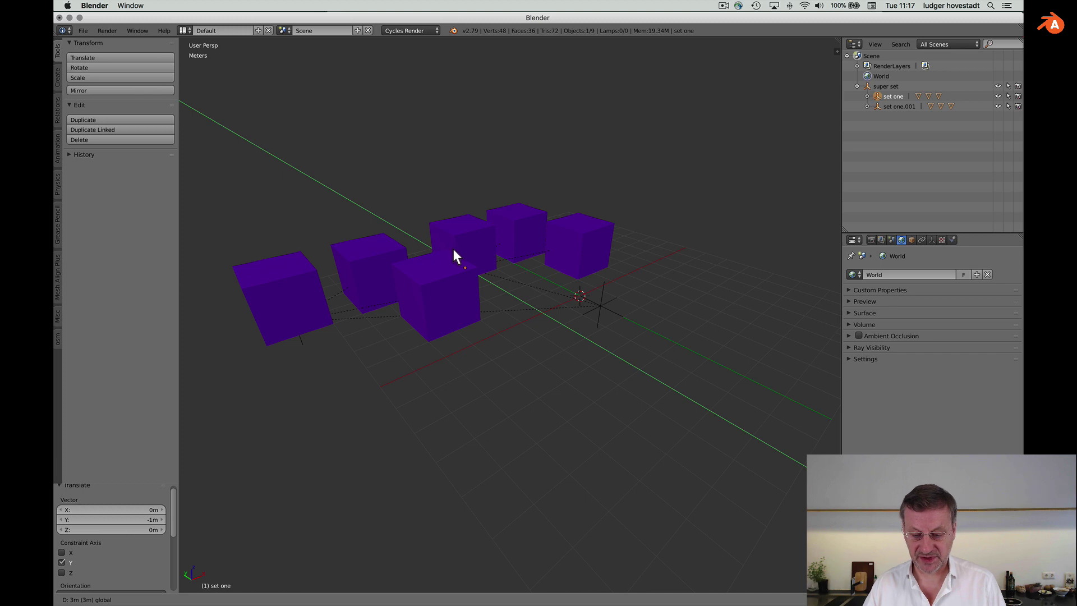
click(453, 250)
Select only the prototype one.001 cube under set one and move it 2 m along the Y axis
click(868, 96)
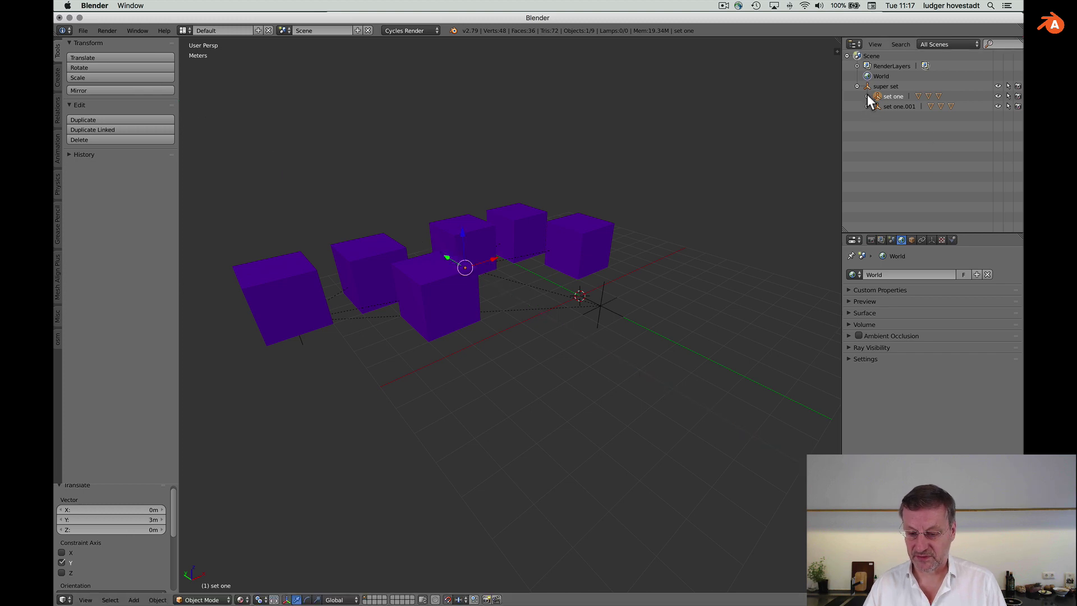
click(895, 116)
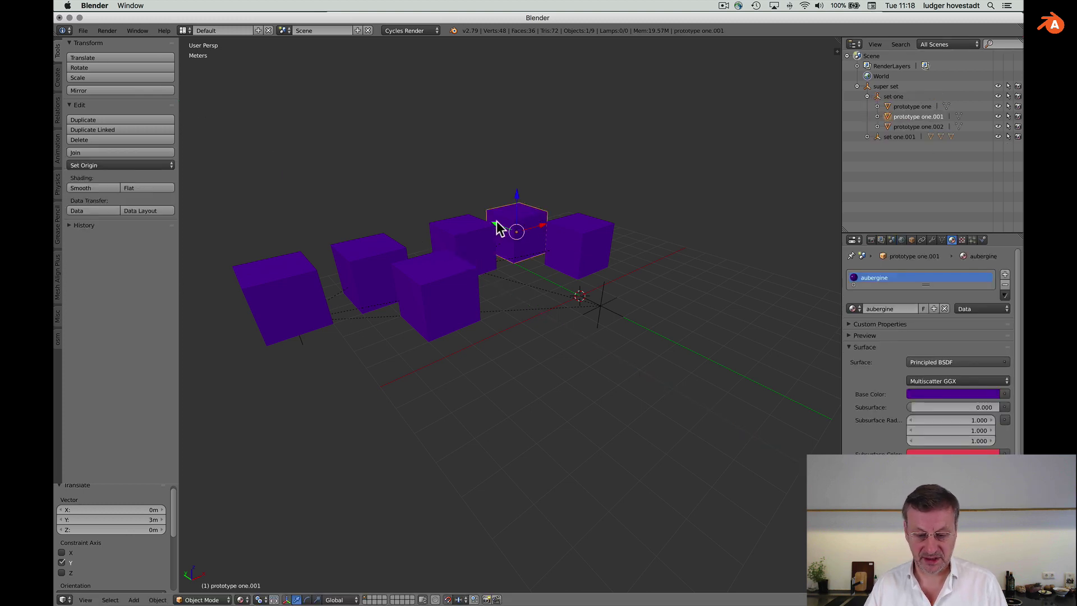
key(g)
key(y)
click(470, 213)
middle_drag(505, 232, 595, 307)
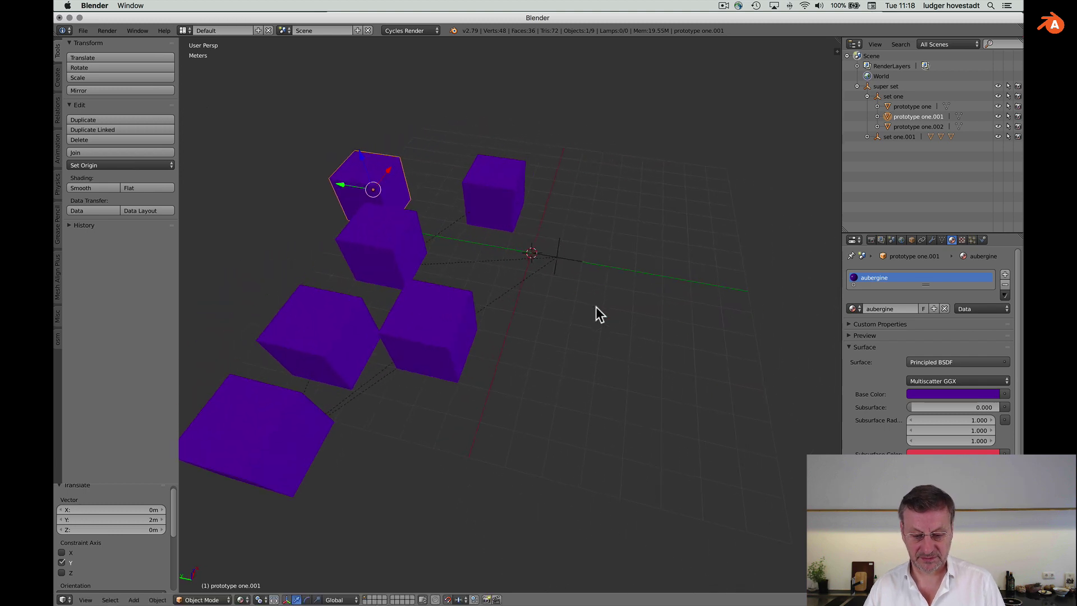
Move super set with both of its sets -4 m along the Y axis
click(868, 88)
drag(532, 252, 617, 259)
click(617, 259)
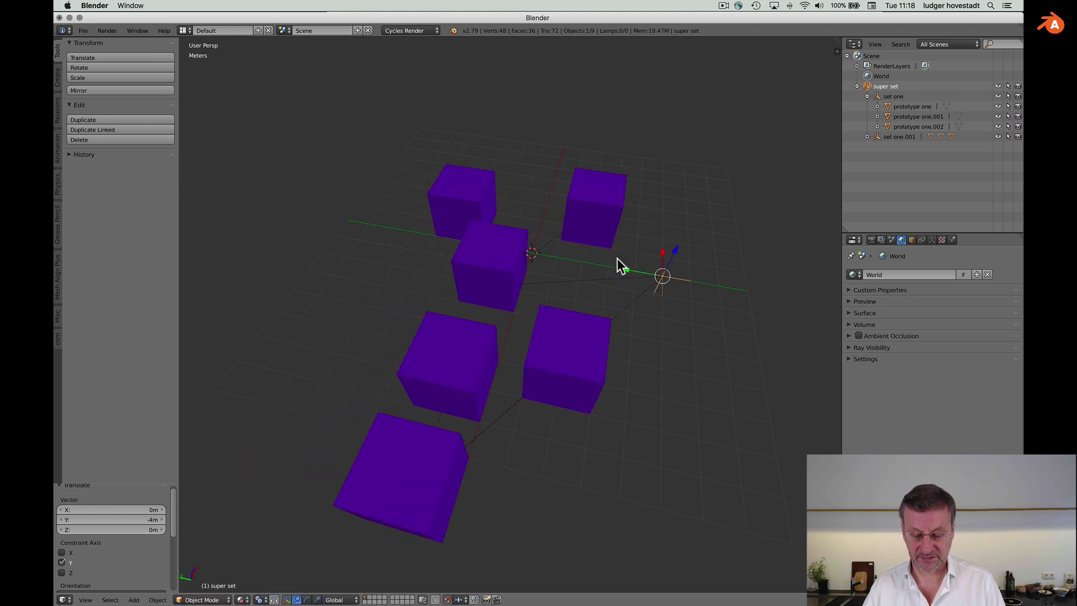
scroll(616, 259, down, 8)
scroll(617, 259, down, 4)
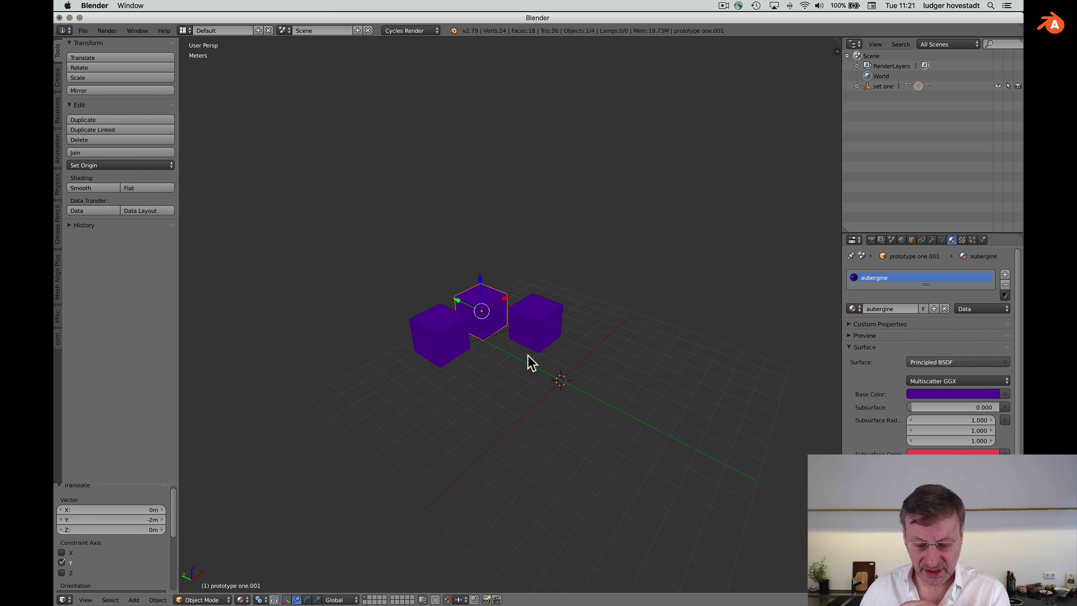
Expand set one and examine the transform properties of prototype one.001 and of its parent, set one
scroll(528, 354, up, 2)
scroll(530, 353, up, 2)
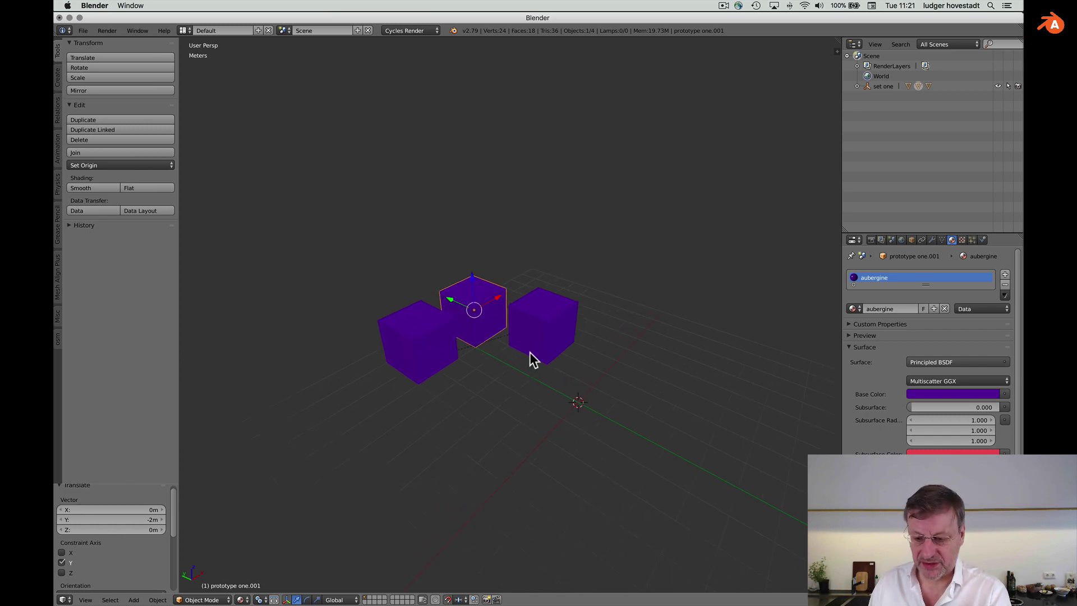
click(858, 87)
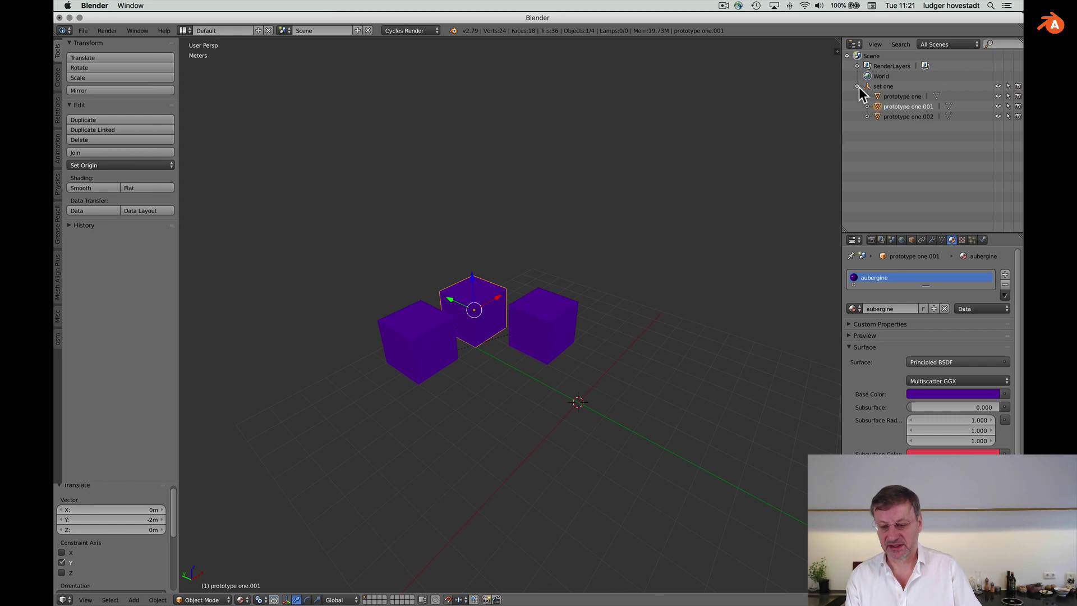
key(n)
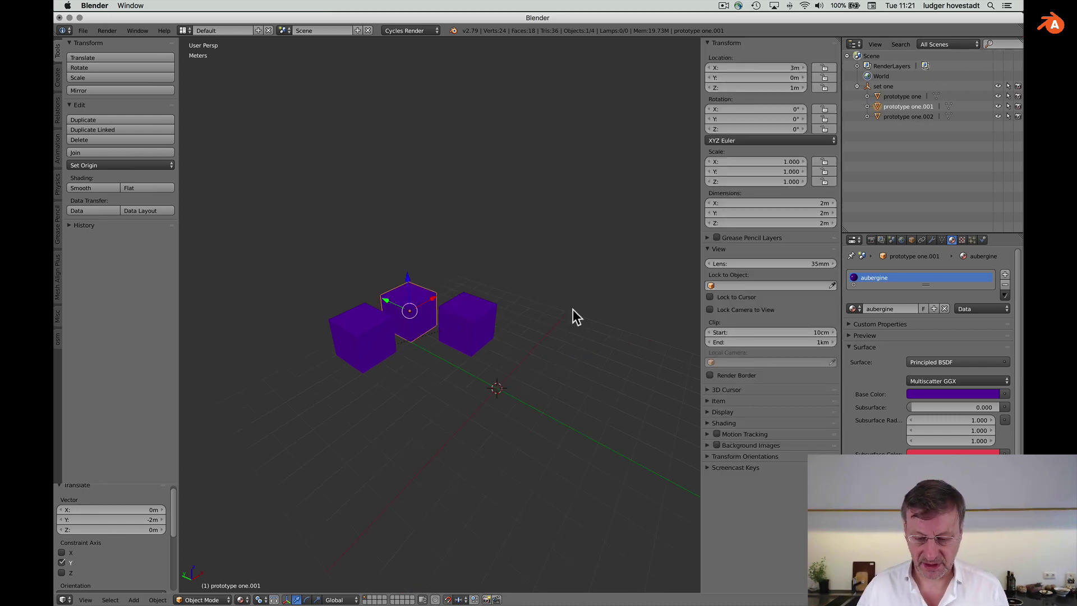
click(876, 85)
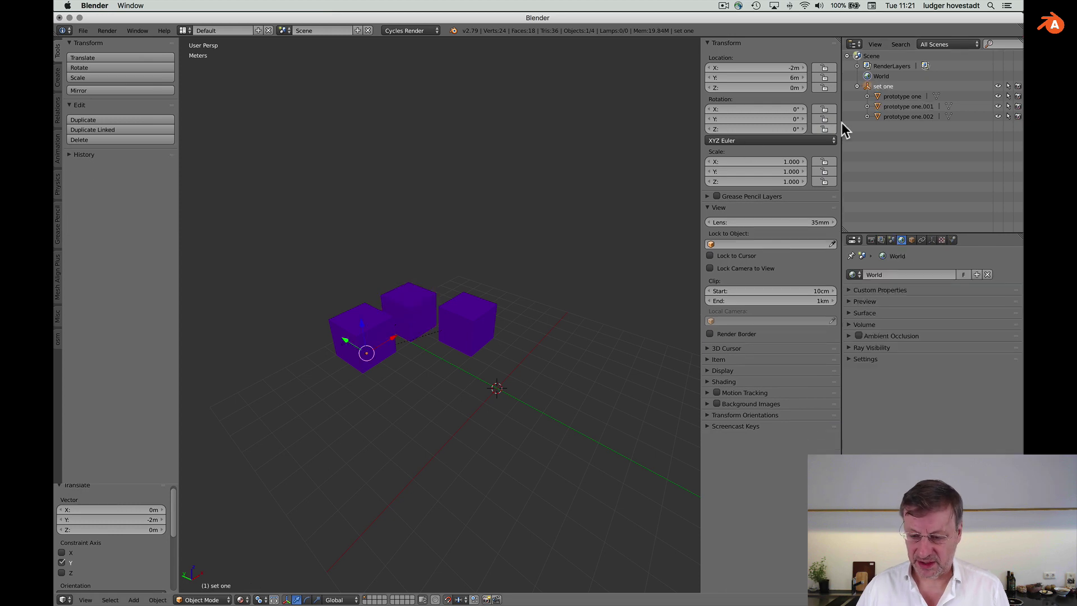
Select set one together with its three child cubes and move the group 7 m along the X axis
key(shift+g)
click(420, 336)
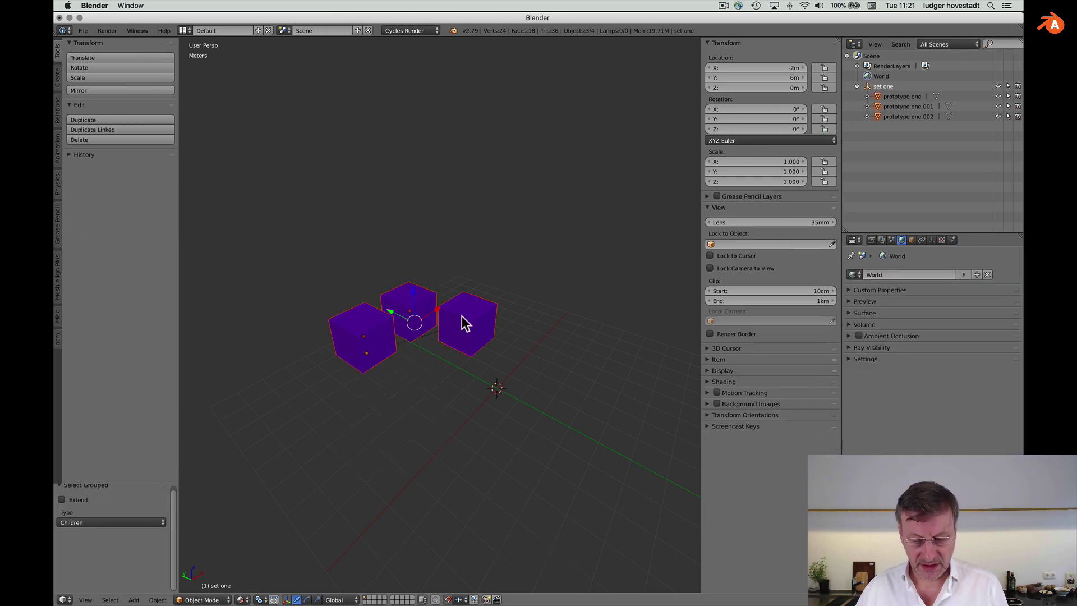
shift+click(878, 86)
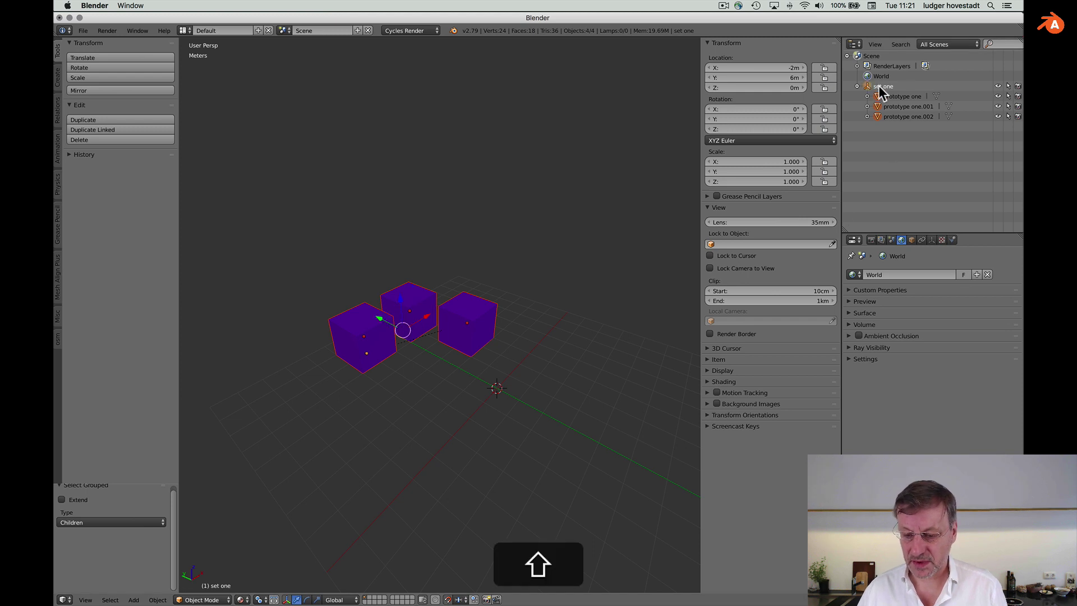
right_click(377, 324)
key(g)
key(y)
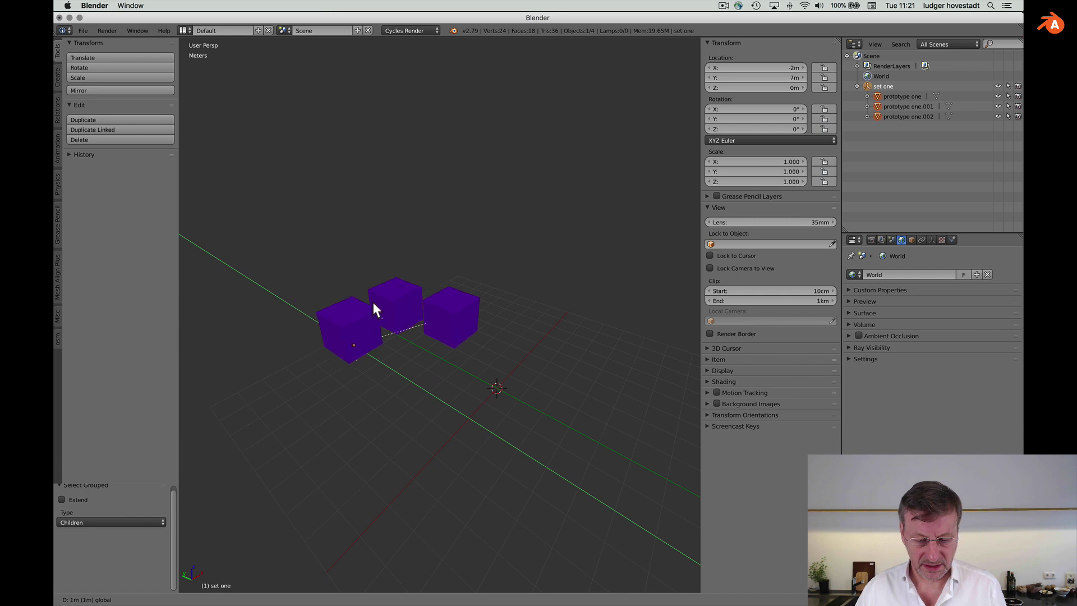
key(x)
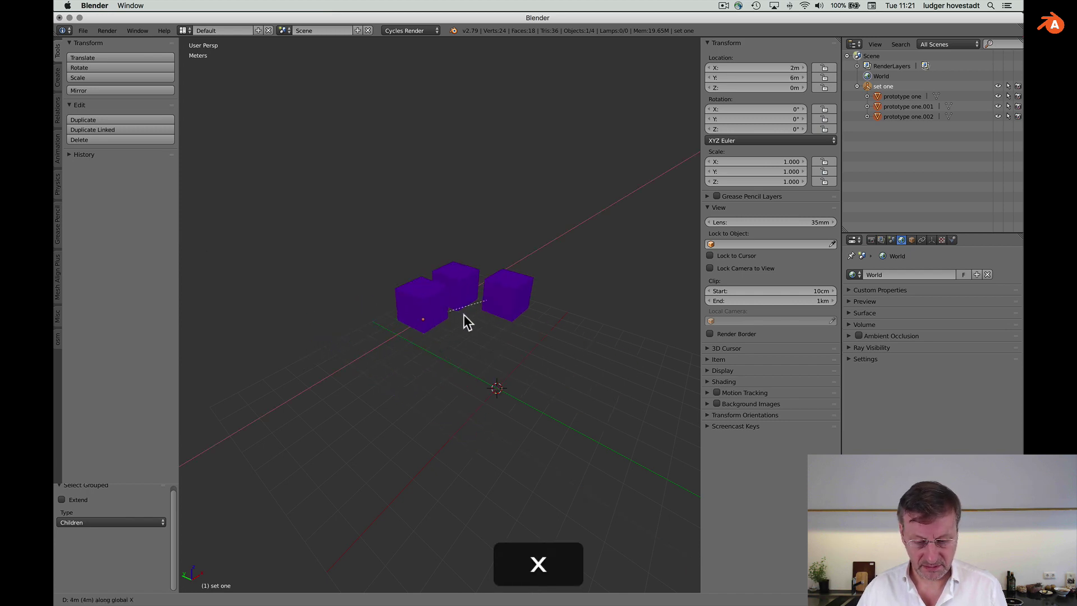
click(482, 303)
scroll(490, 336, down, 3)
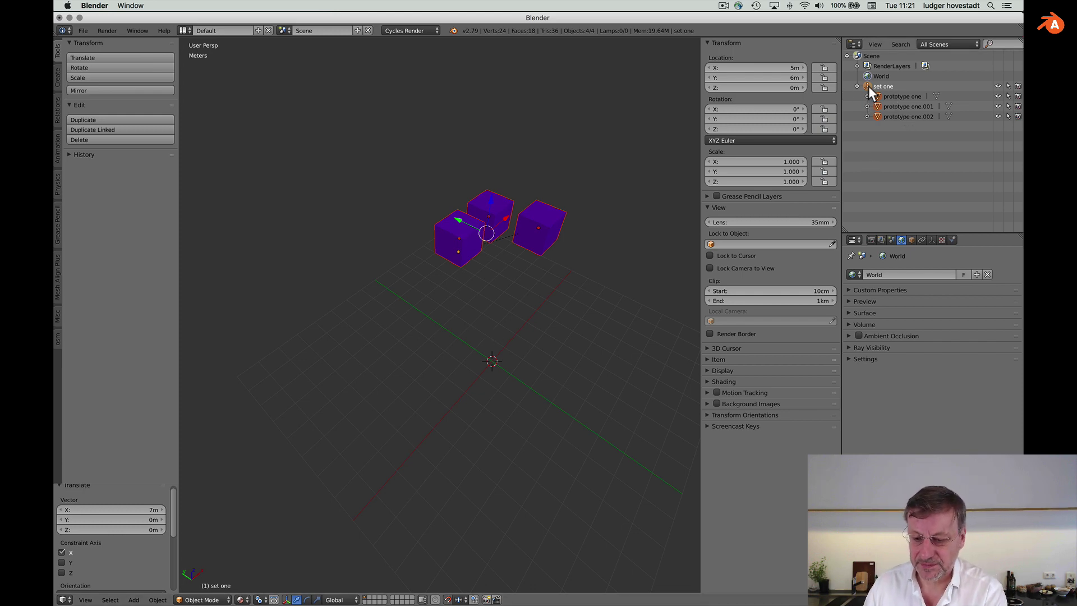
Select only the set one empty and set its Y location to 3 m
click(867, 86)
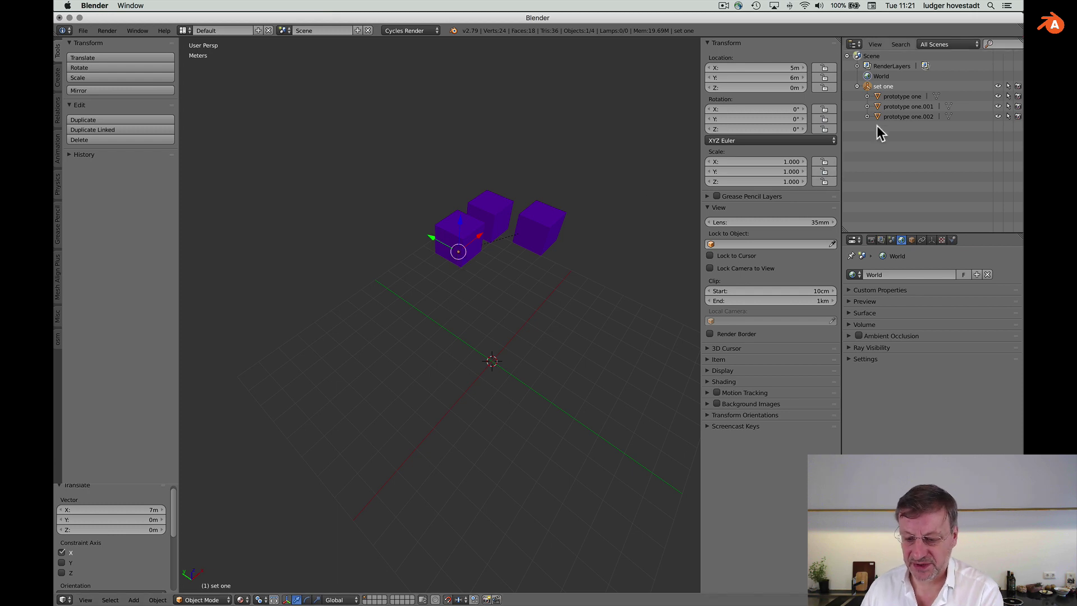
click(794, 78)
text(3)
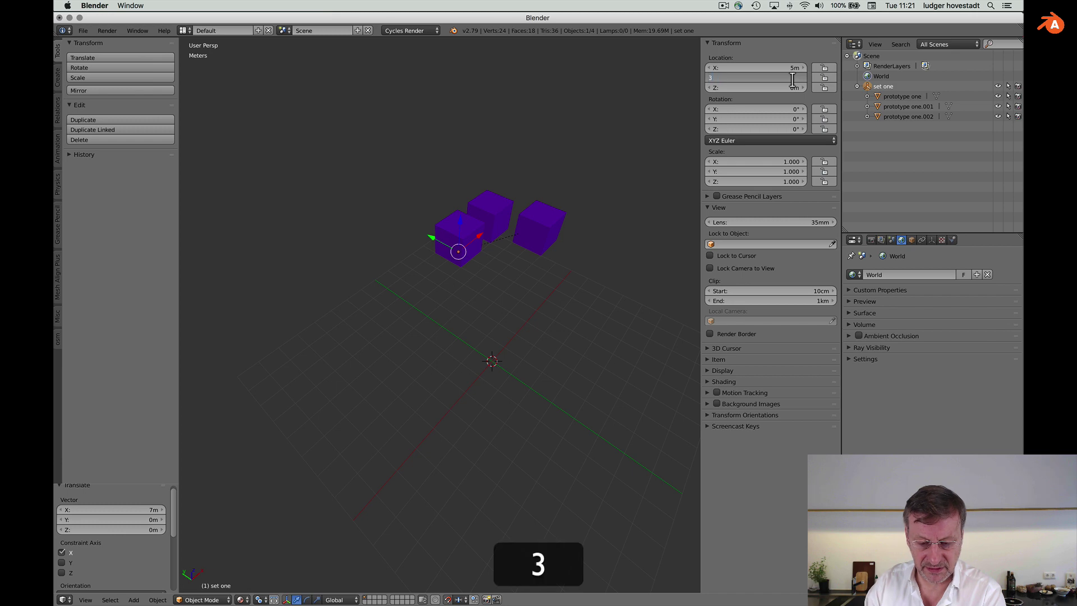
key(Return)
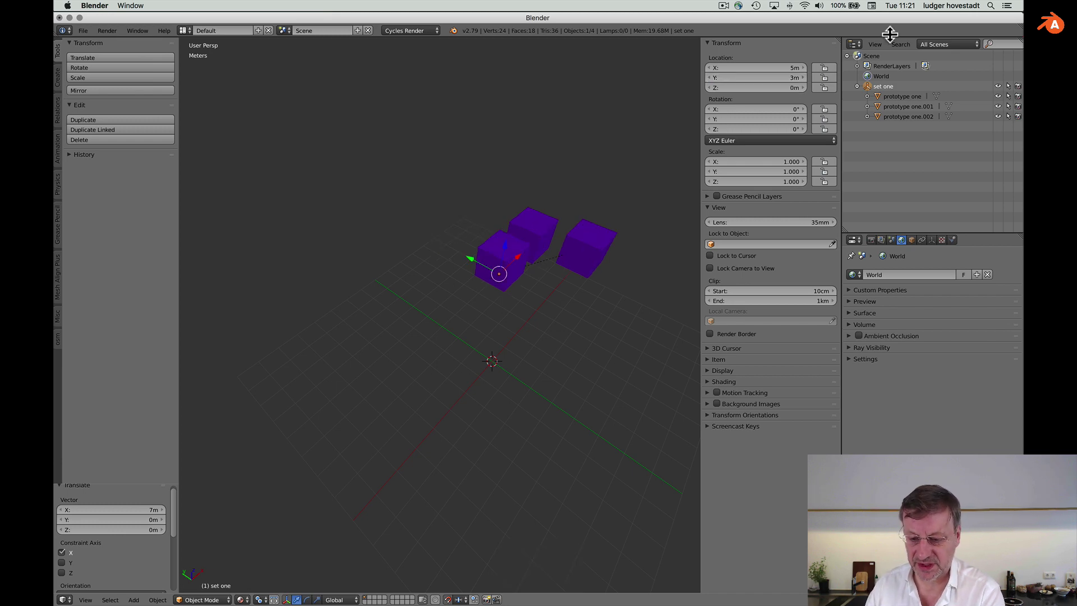
Compare the location values of prototype one, prototype one.001 and prototype one.002 with those of their parent, set one
click(877, 96)
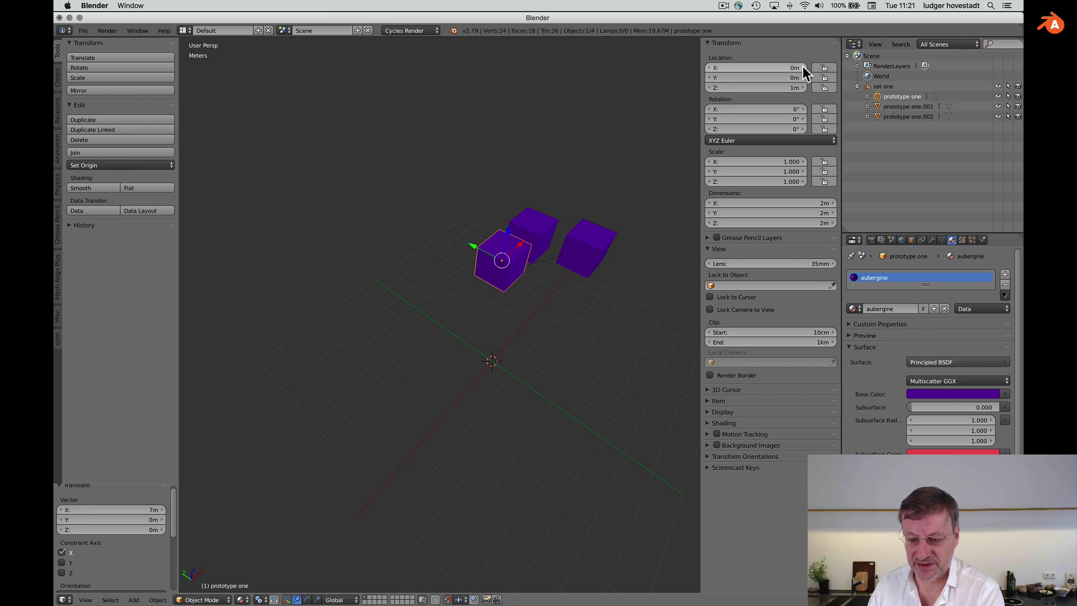
click(874, 87)
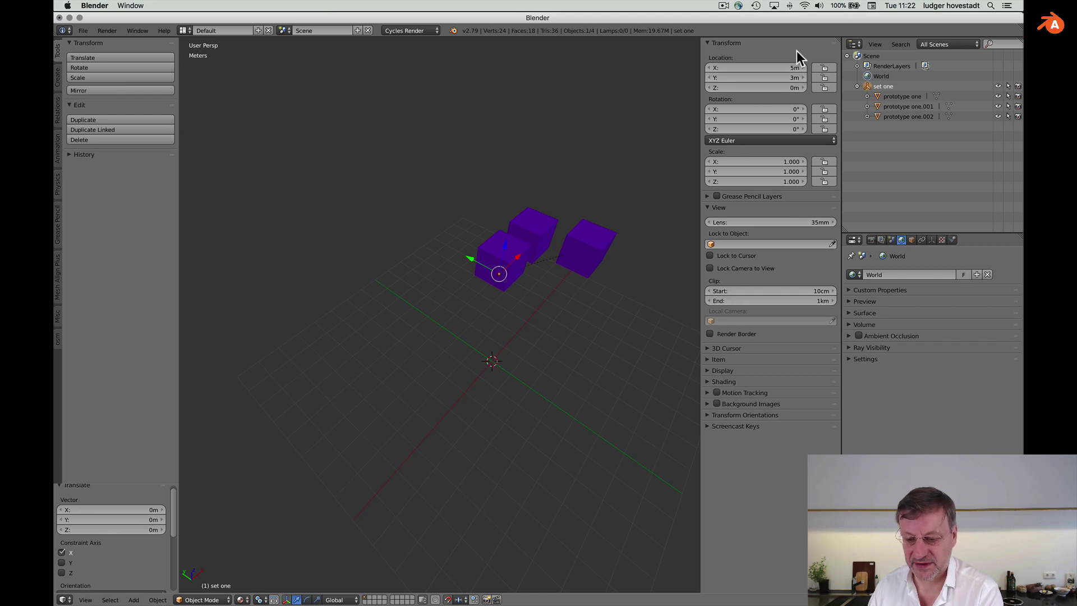
click(912, 106)
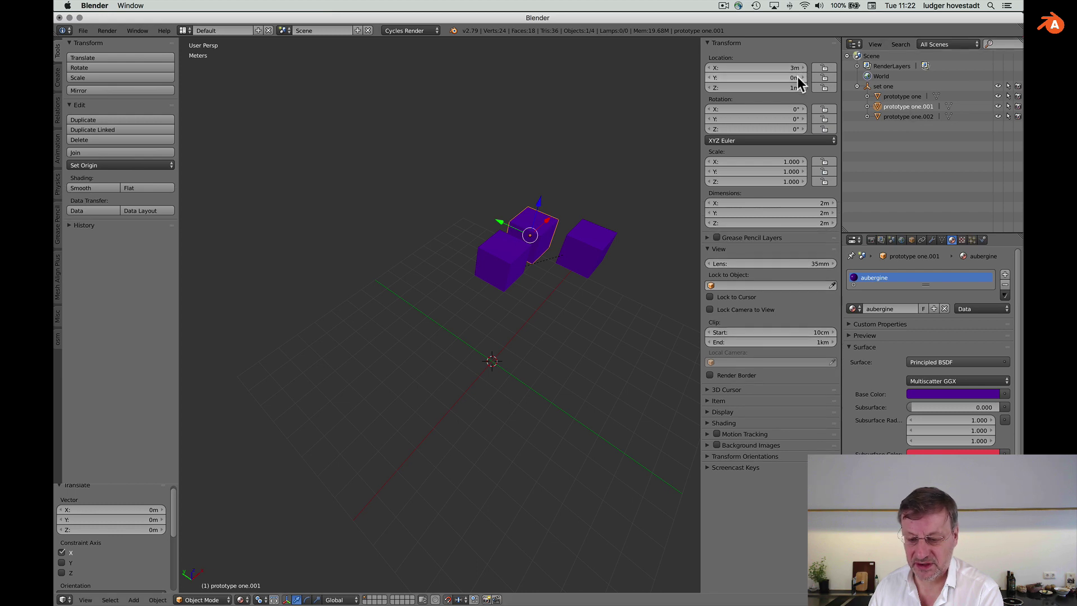
click(888, 115)
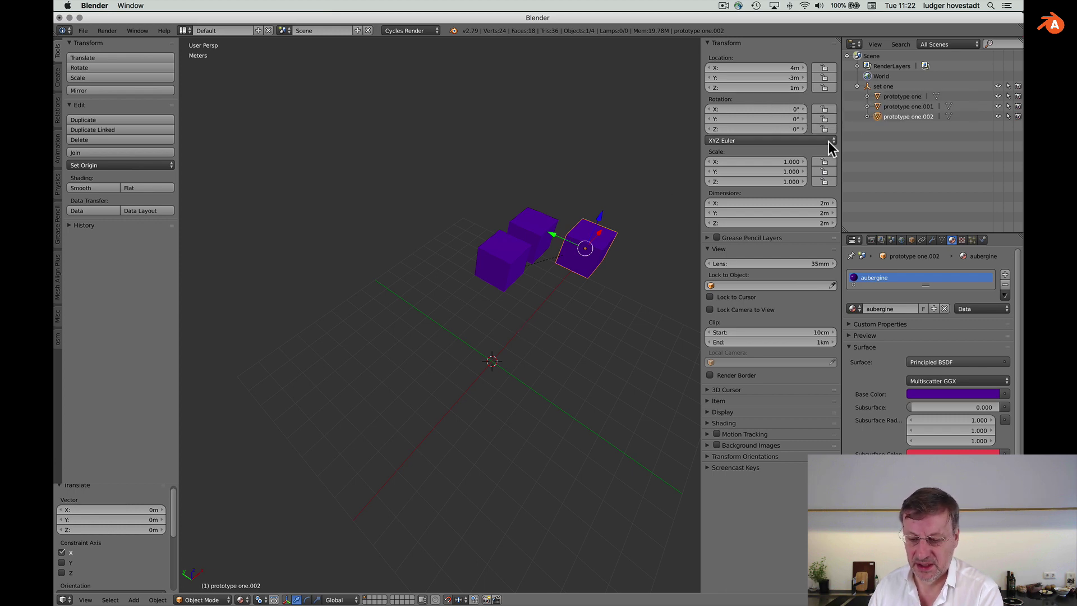
Delete only the set one empty, inspect where its cubes end up, and undo the deletion
click(874, 86)
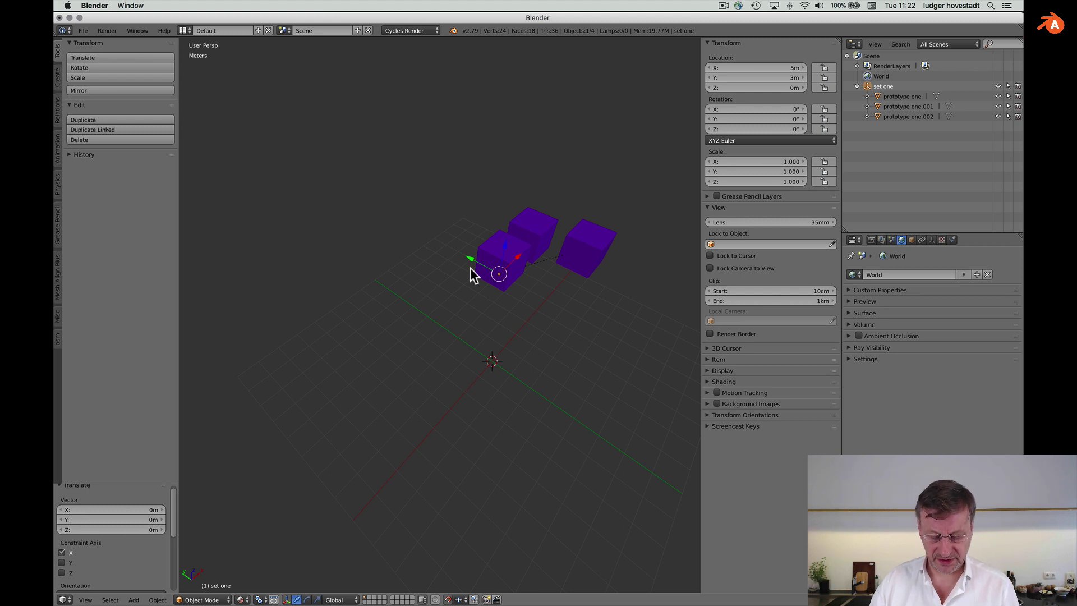
key(x)
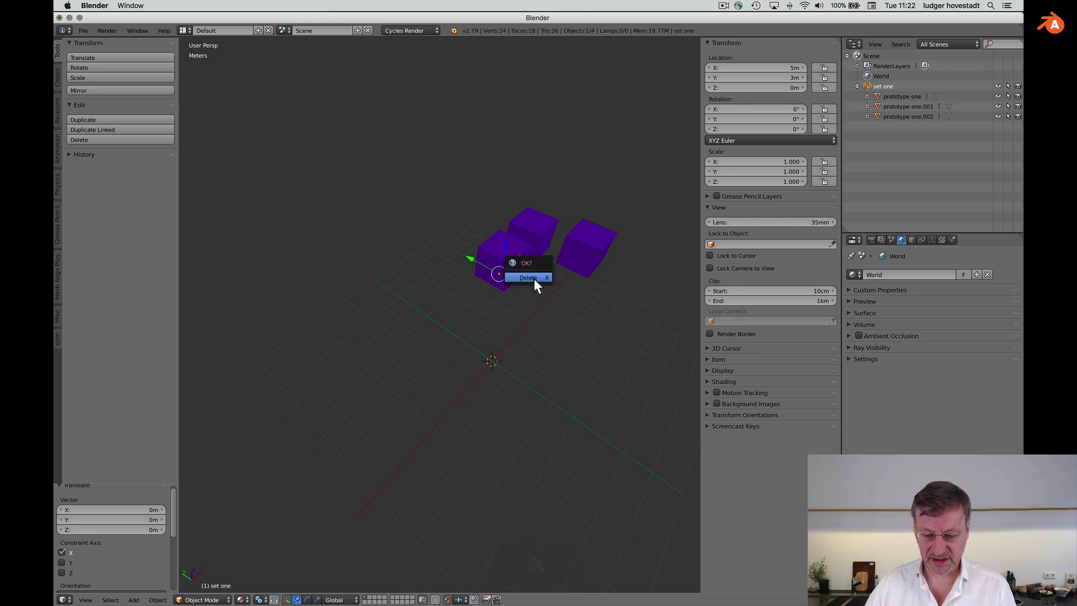
click(533, 279)
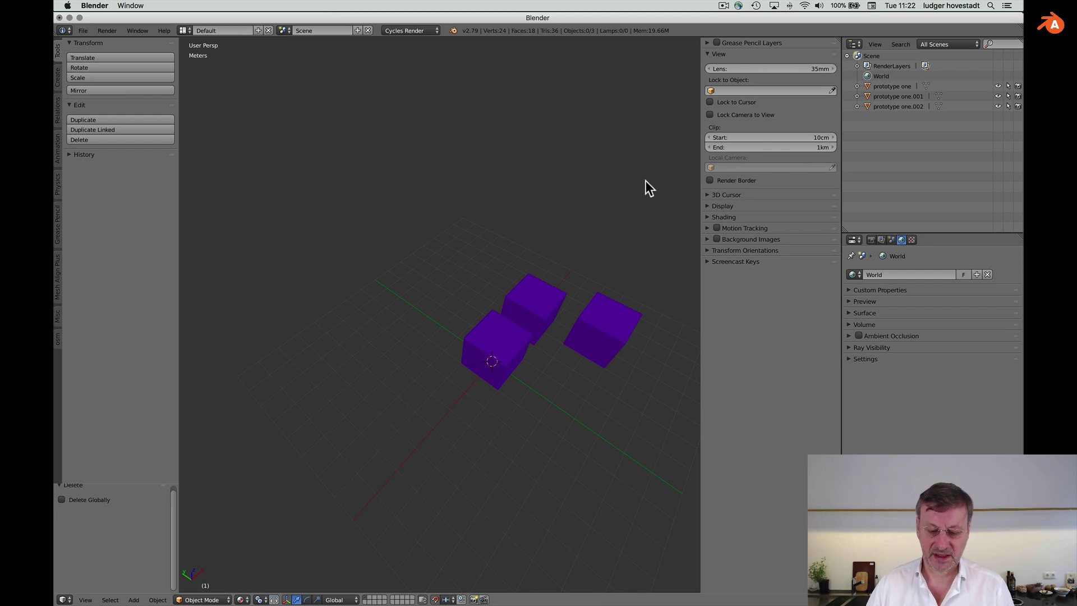
scroll(645, 180, up, 3)
shift+scroll(645, 180, right, 5)
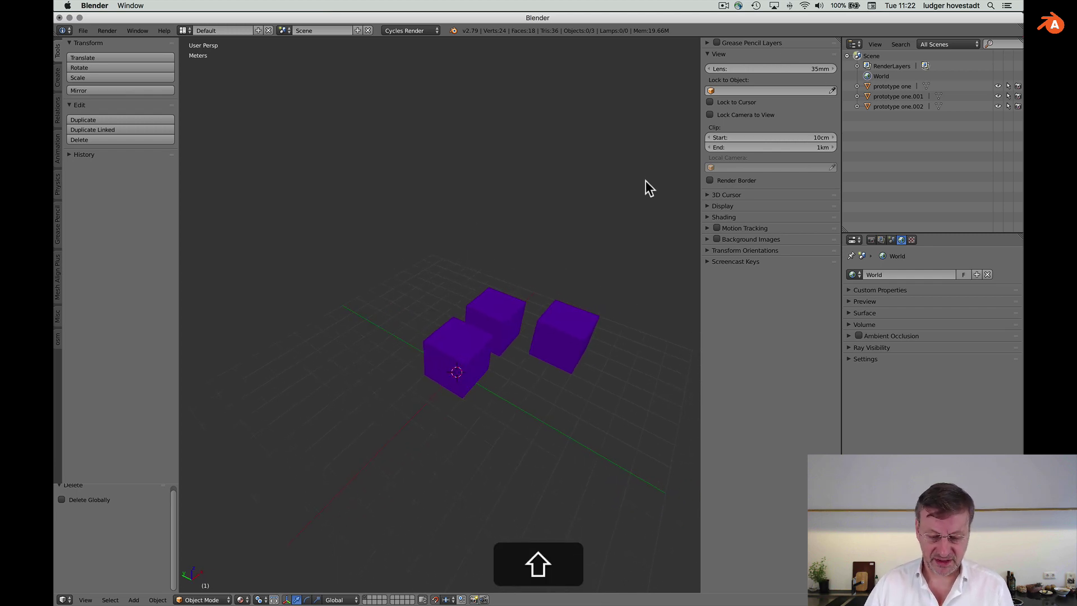
key(super+z)
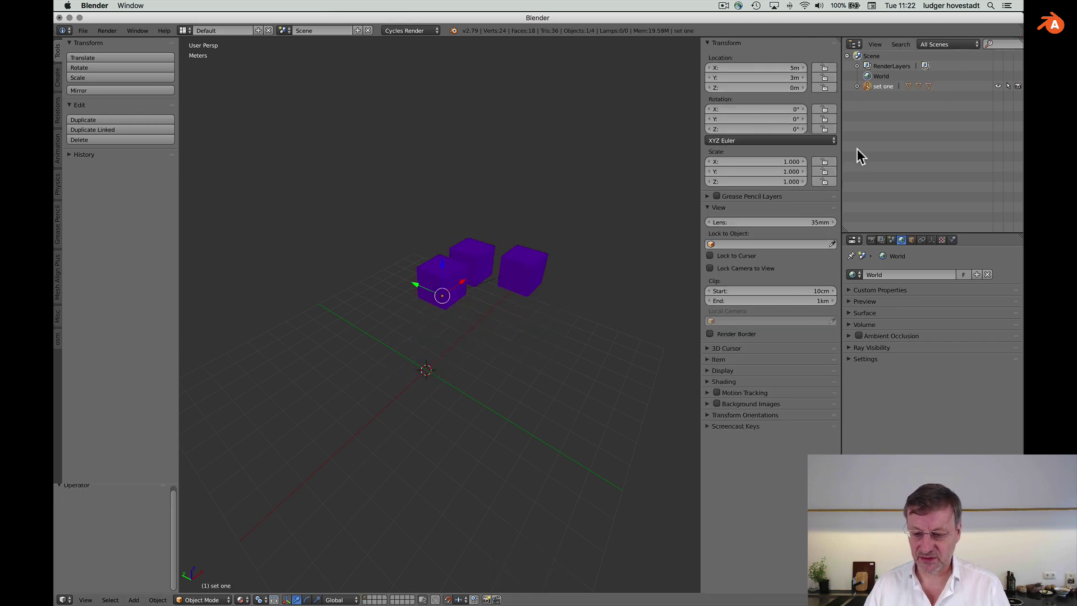
Expand set one, highlight its whole hierarchy in the outliner, and move set one -5 m along the Y axis
click(857, 87)
key(shift)
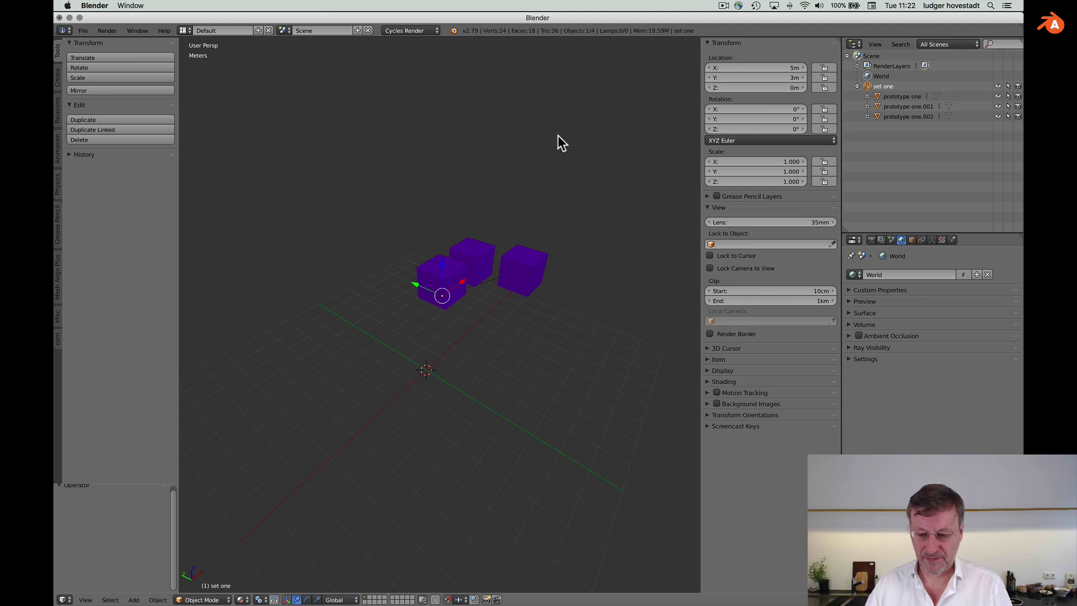
key(b)
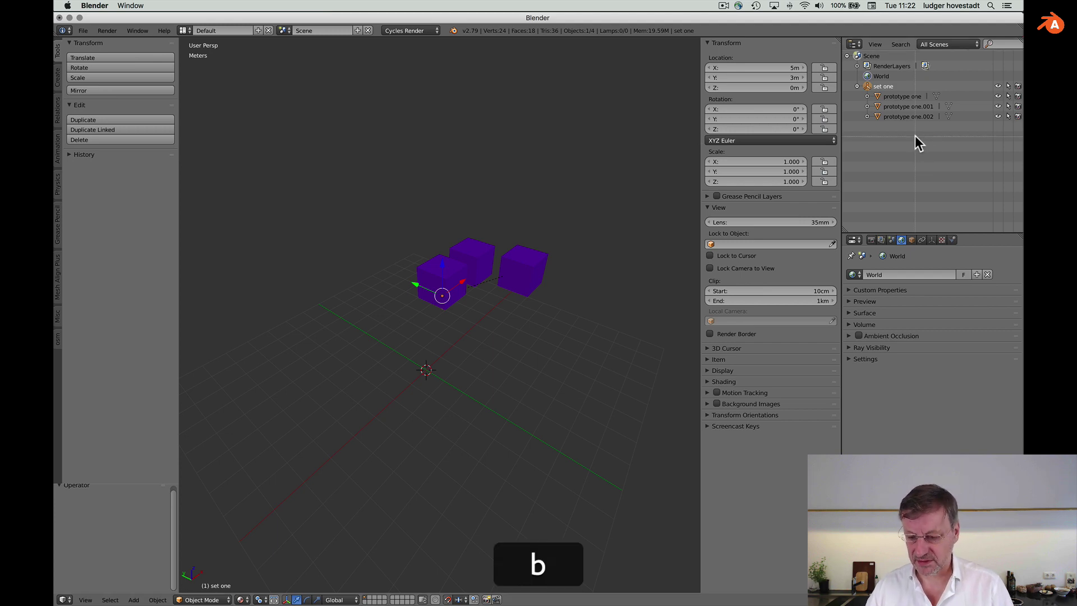
drag(914, 135, 862, 83)
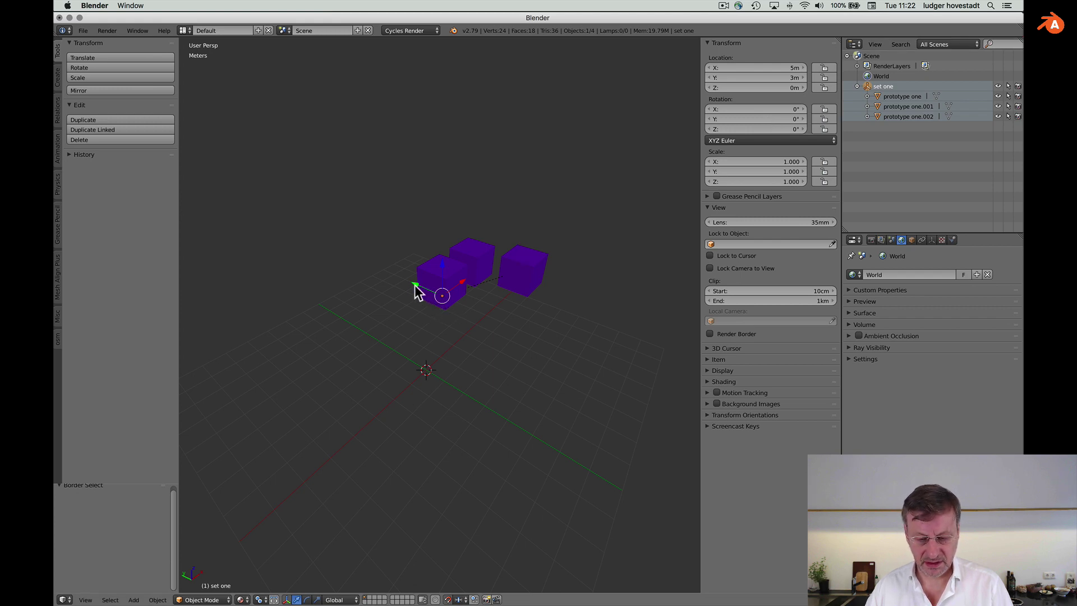
drag(415, 284, 491, 327)
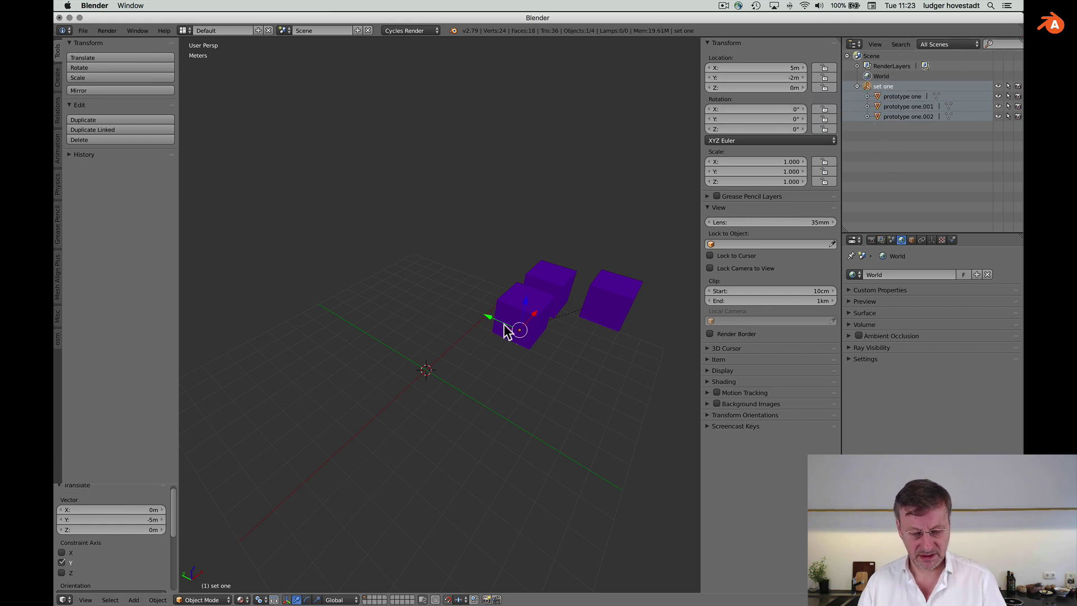
Deselect everything and set the Z rotation of the set one empty to 45°
key(a)
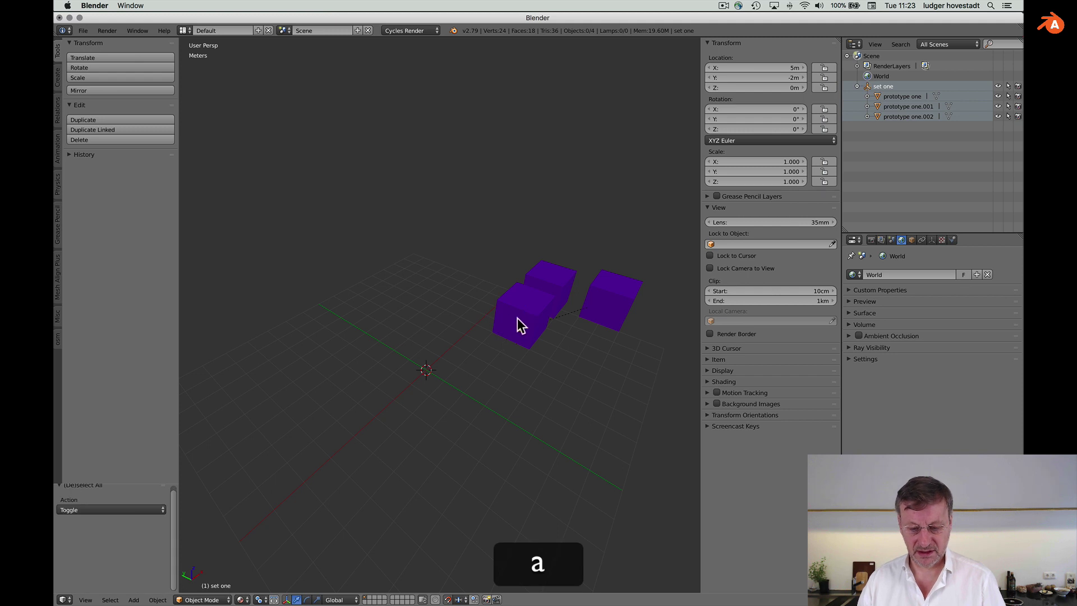
click(791, 68)
key(Return)
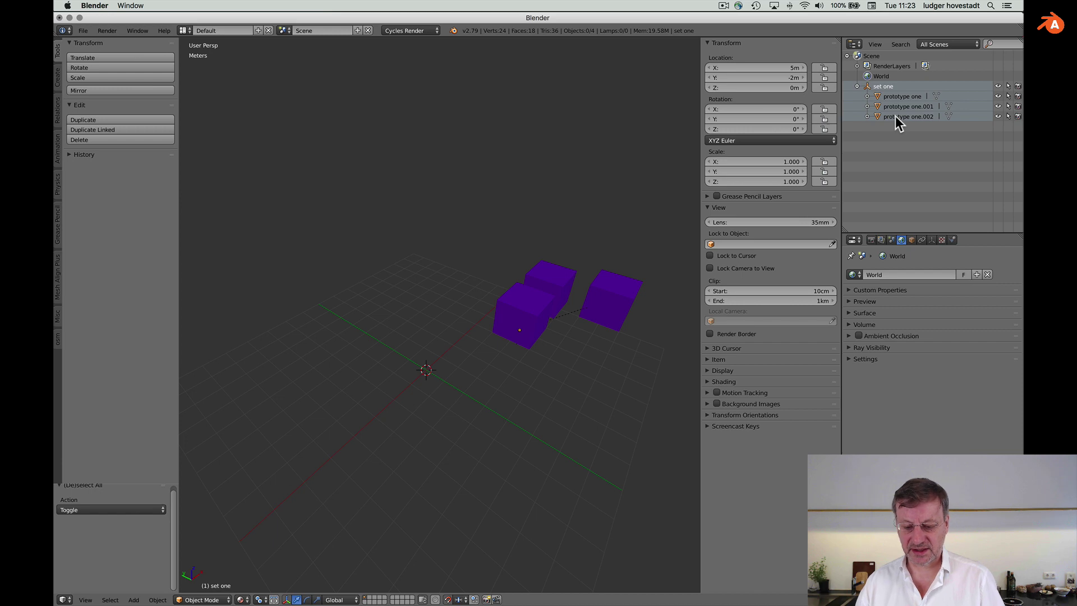
click(791, 129)
text(45)
key(Return)
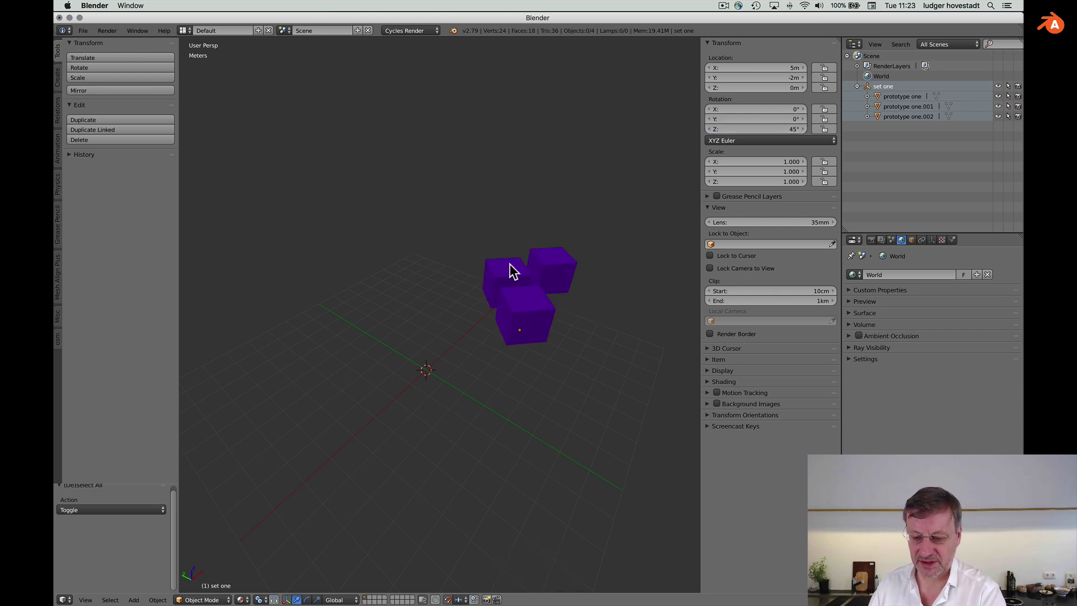
Select only the rotated set one empty and delete it, keeping its three cubes
click(867, 89)
key(a)
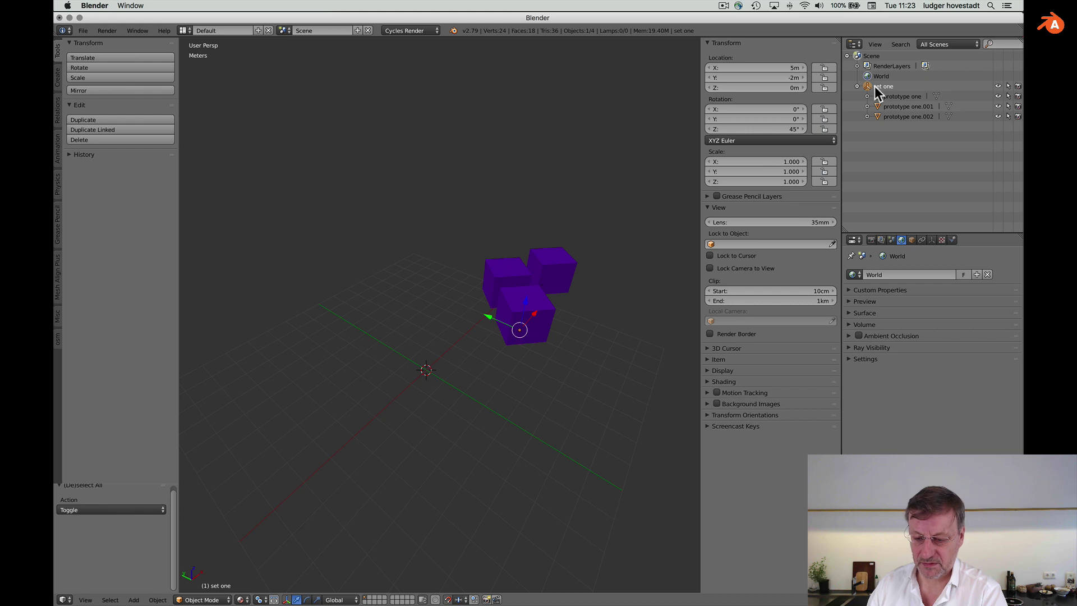
key(x)
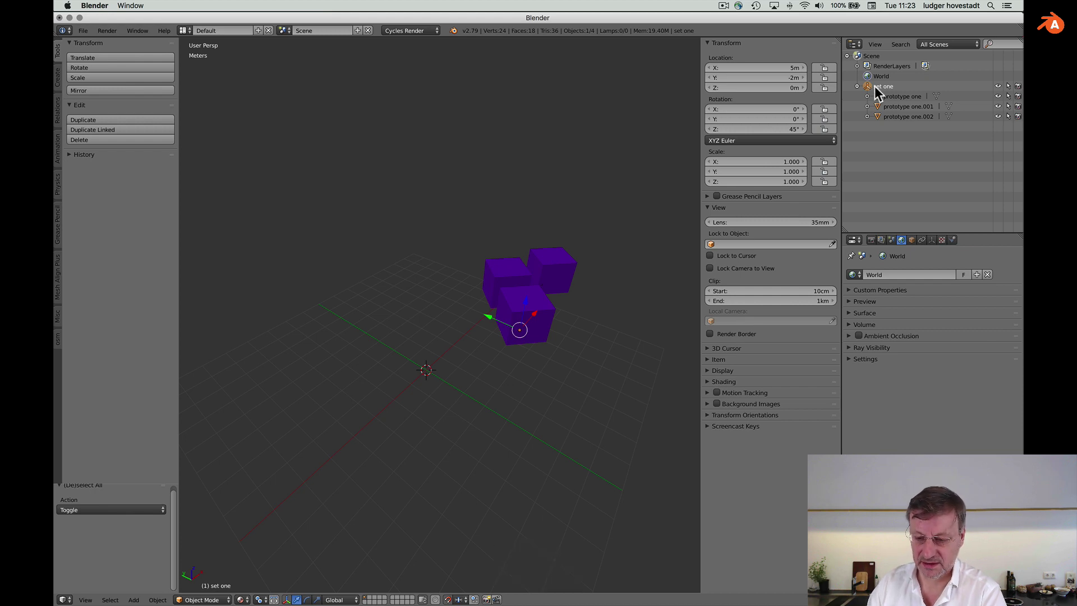
key(x)
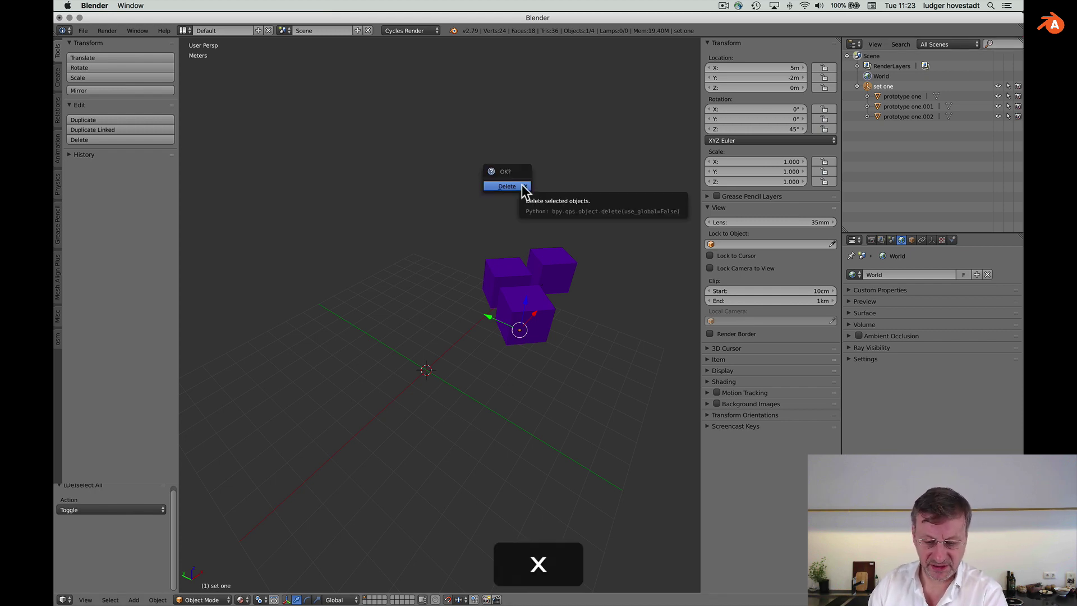
key(Return)
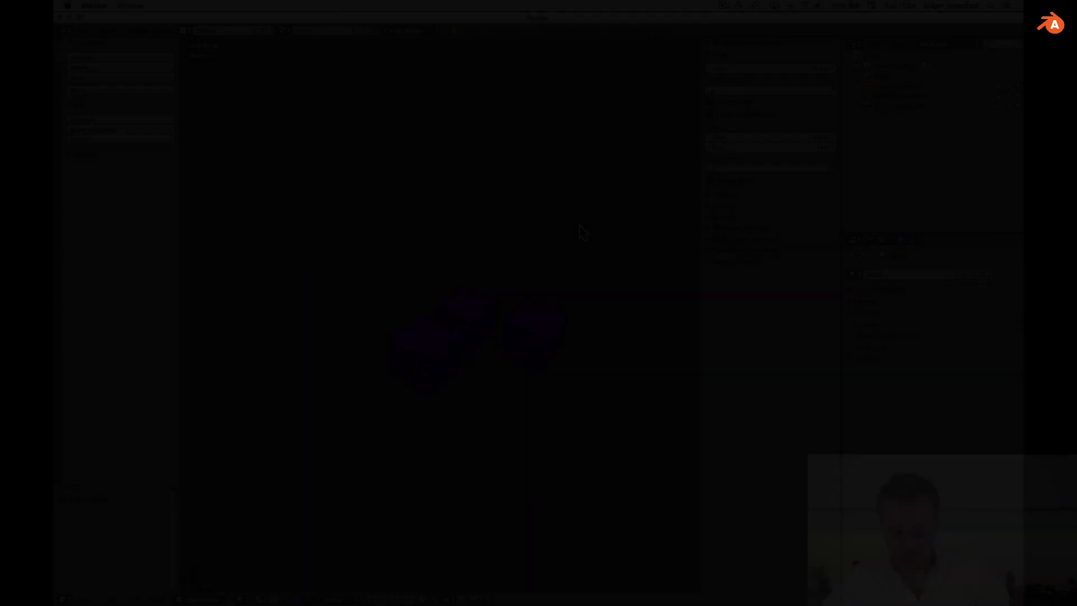
Parent prototype one and prototype one.001 to the prototype one.002 cube as Object, and expand its hierarchy in the outliner
scroll(580, 225, down, 5)
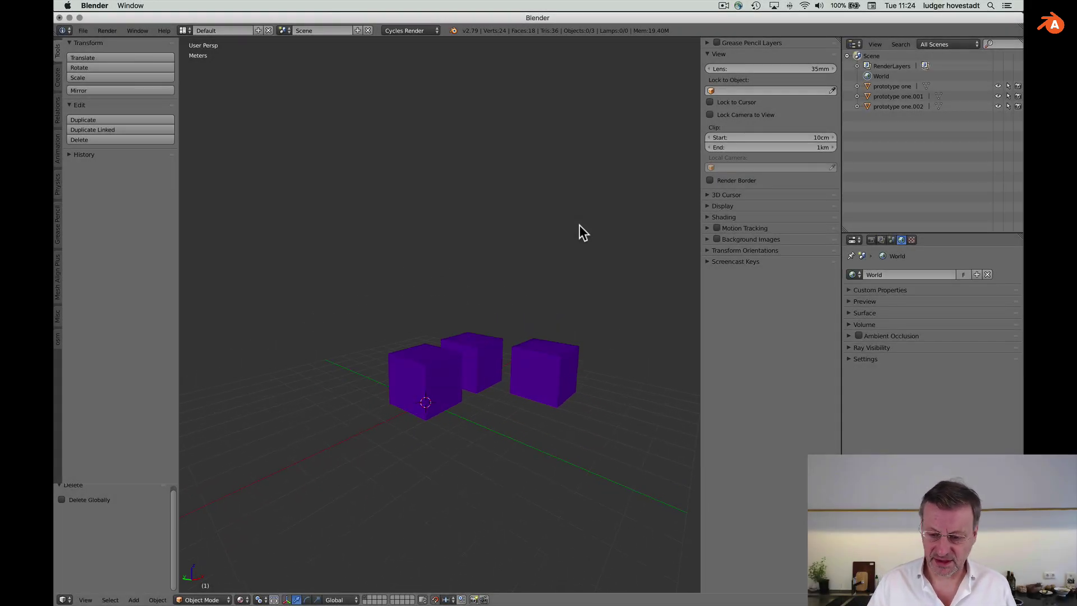
scroll(580, 225, up, 3)
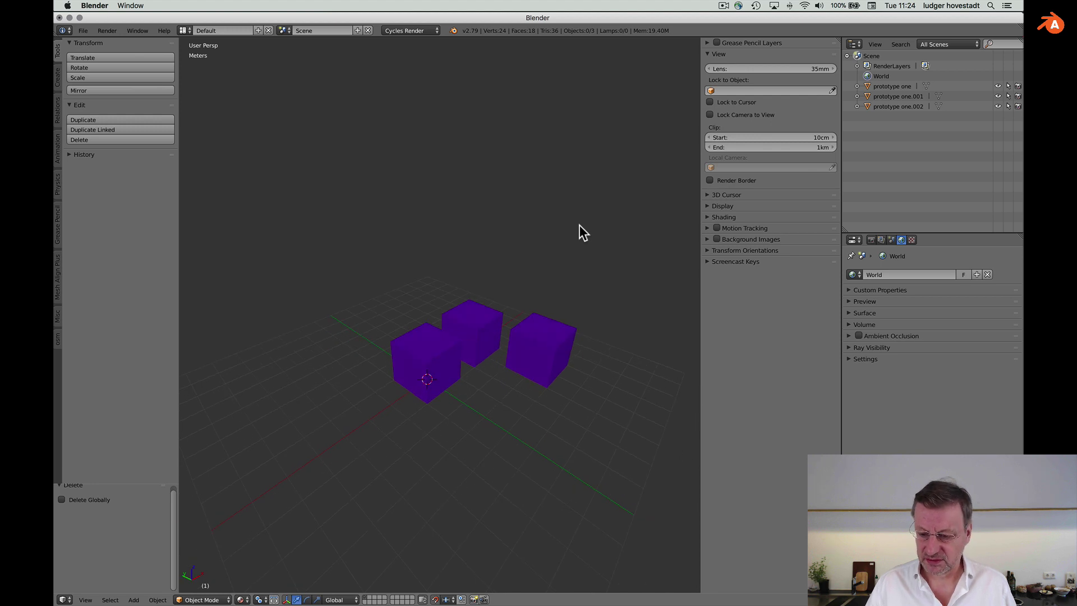
super+click(445, 366)
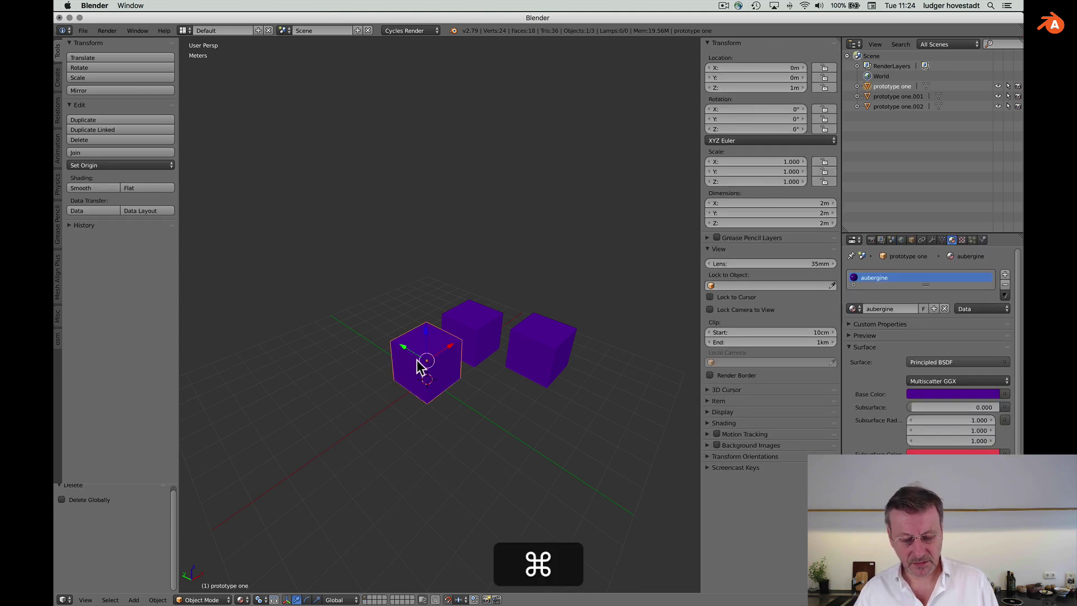
shift+super+click(483, 324)
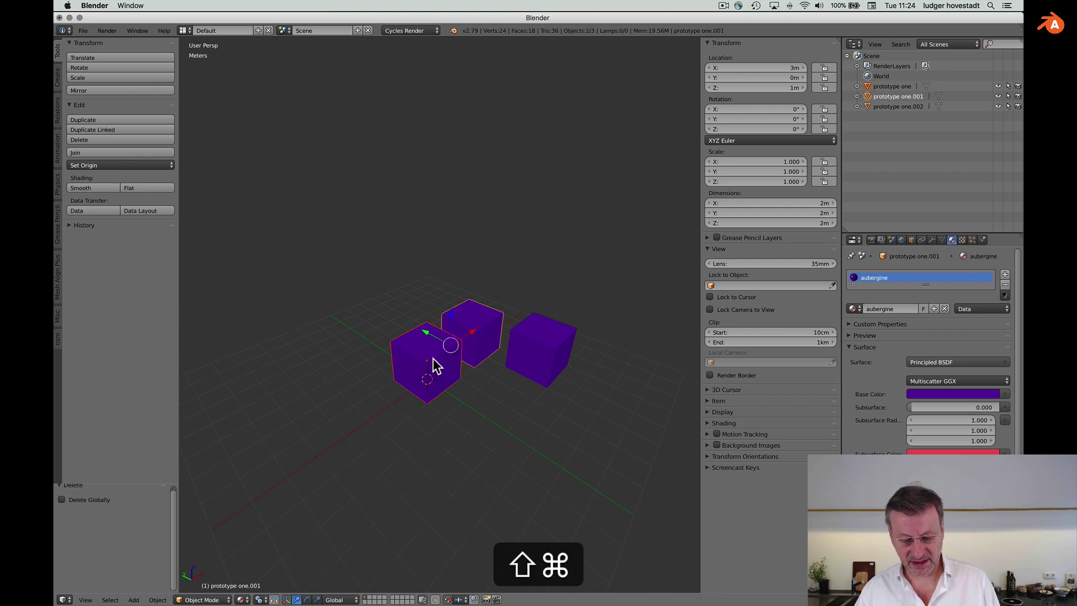
shift+super+click(549, 337)
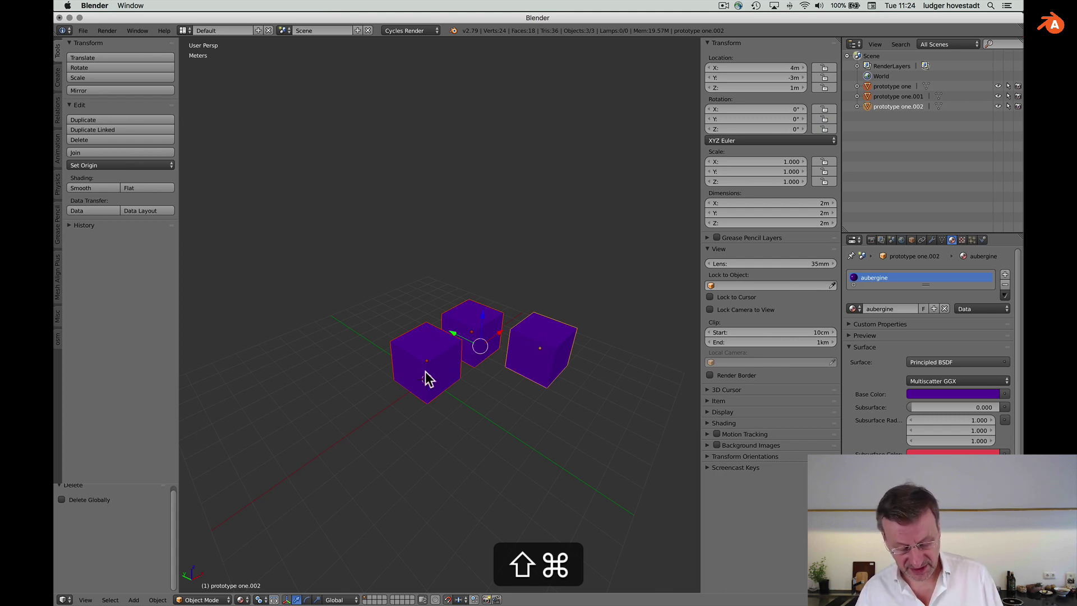
key(ctrl+p)
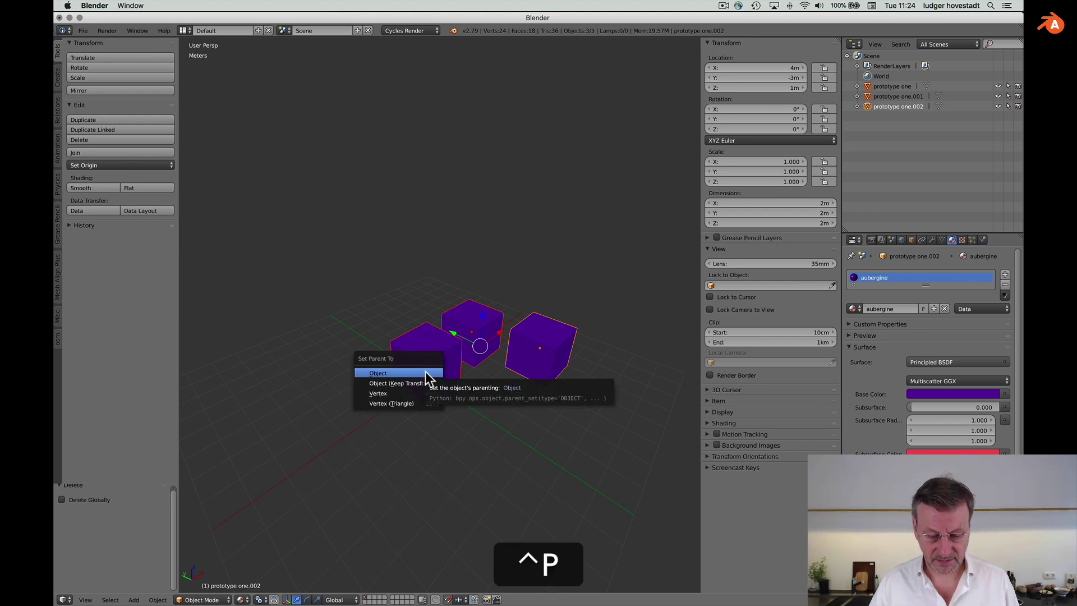
key(ctrl+p)
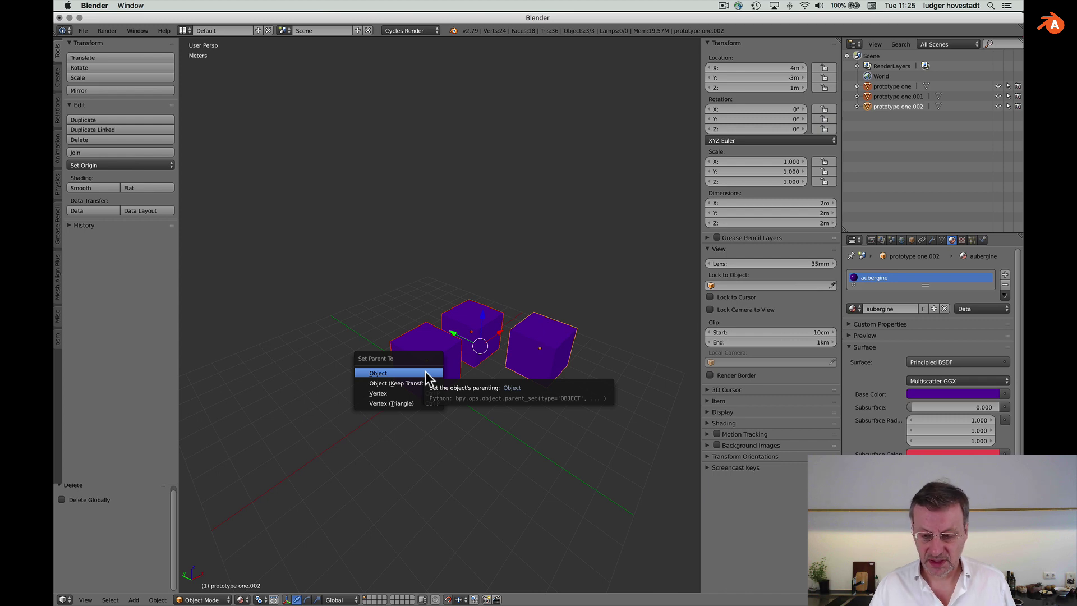
click(425, 371)
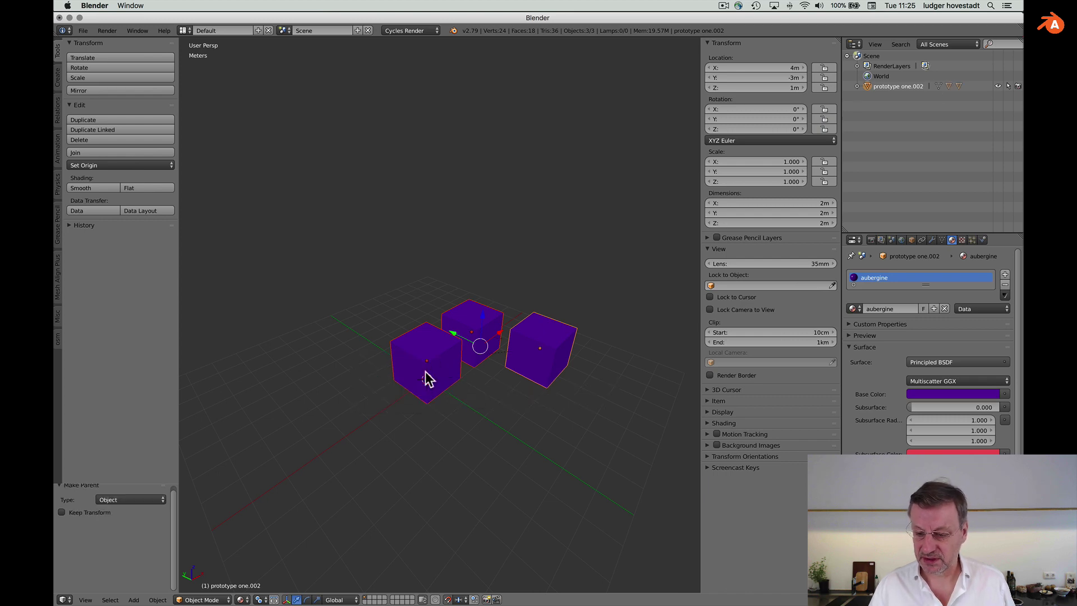
click(857, 85)
click(857, 85)
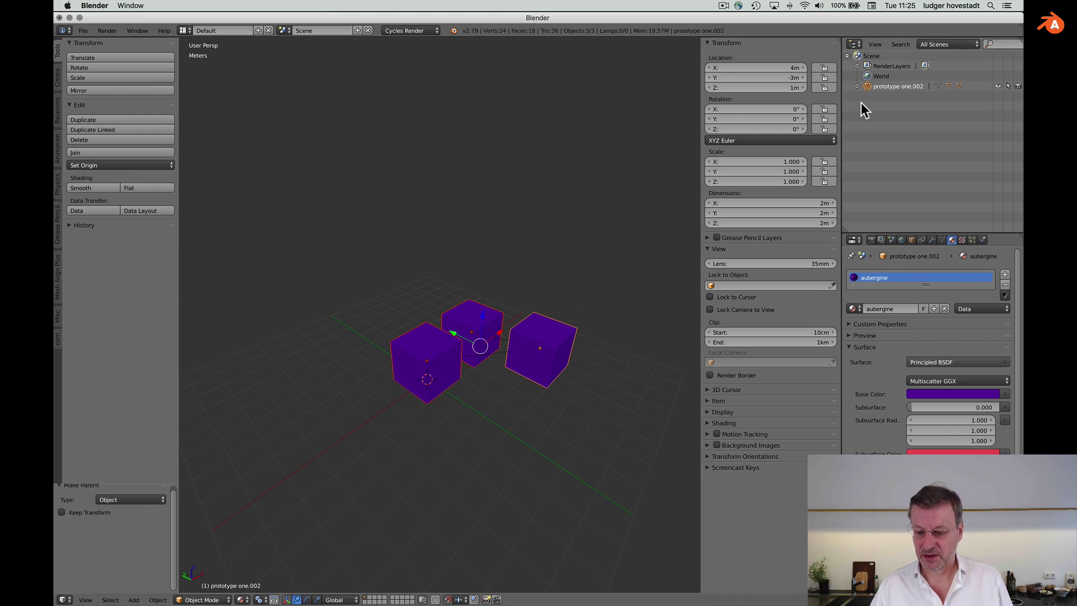
click(857, 86)
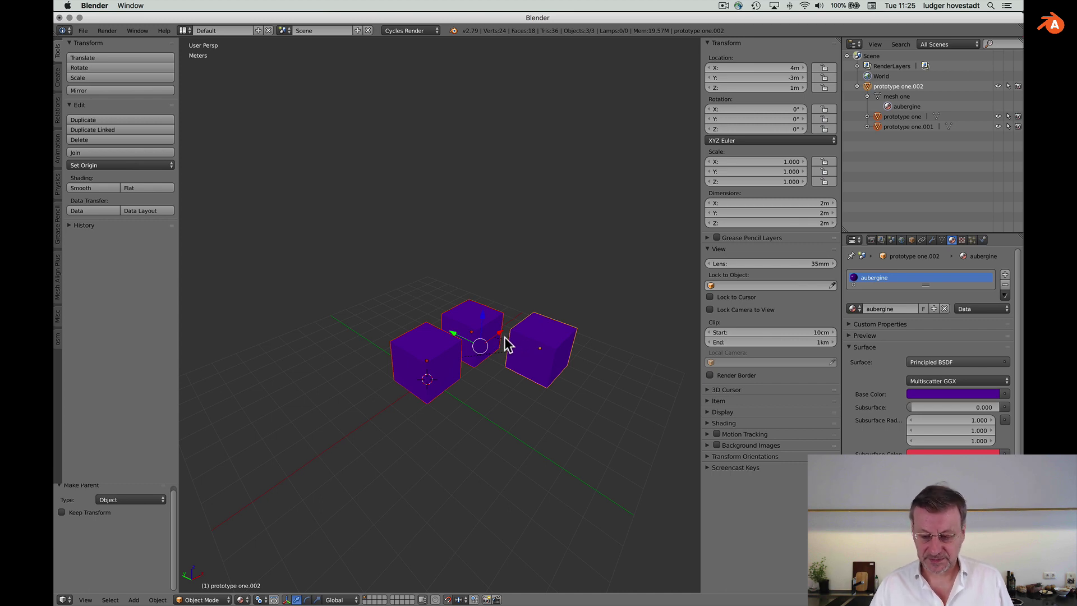
Move the parent cube prototype one.002 3 m along the X axis, and try moving the child prototype one.001 on its own
key(a)
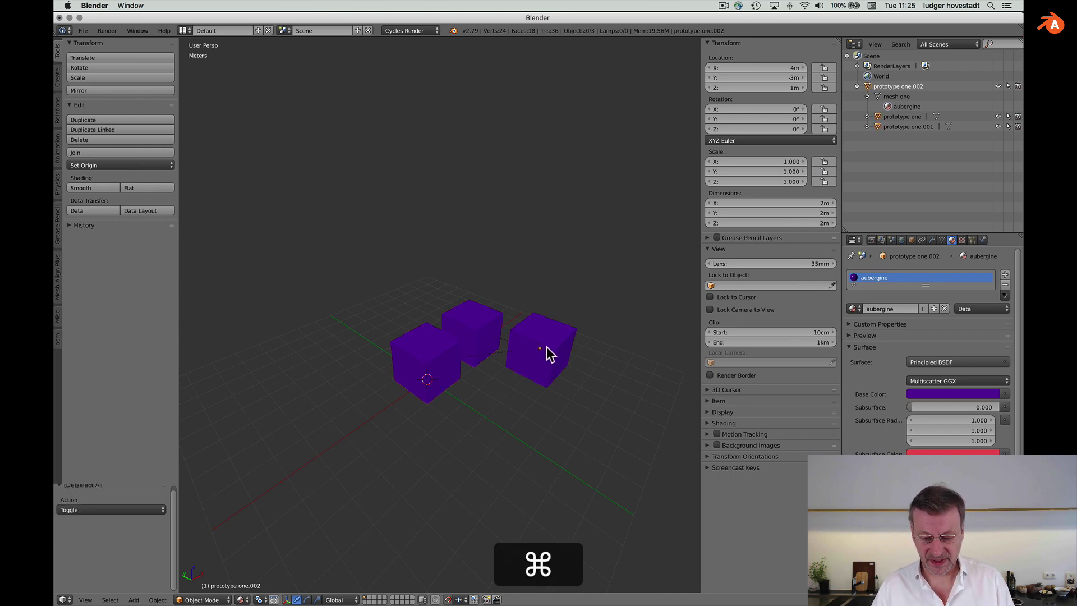
right_click(546, 348)
drag(556, 337, 495, 405)
key(super+z)
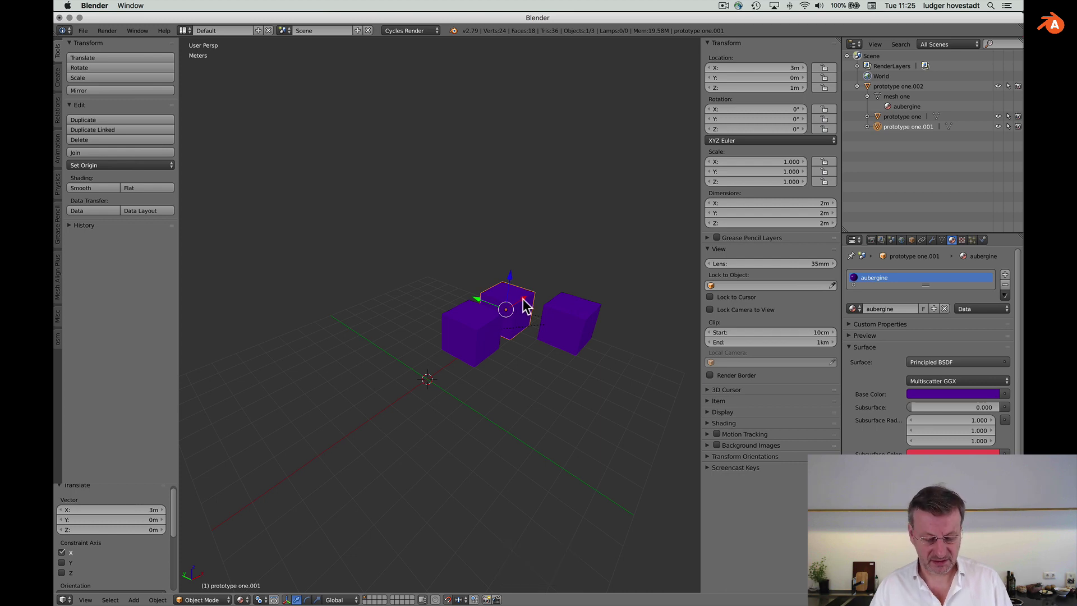
key(super+z)
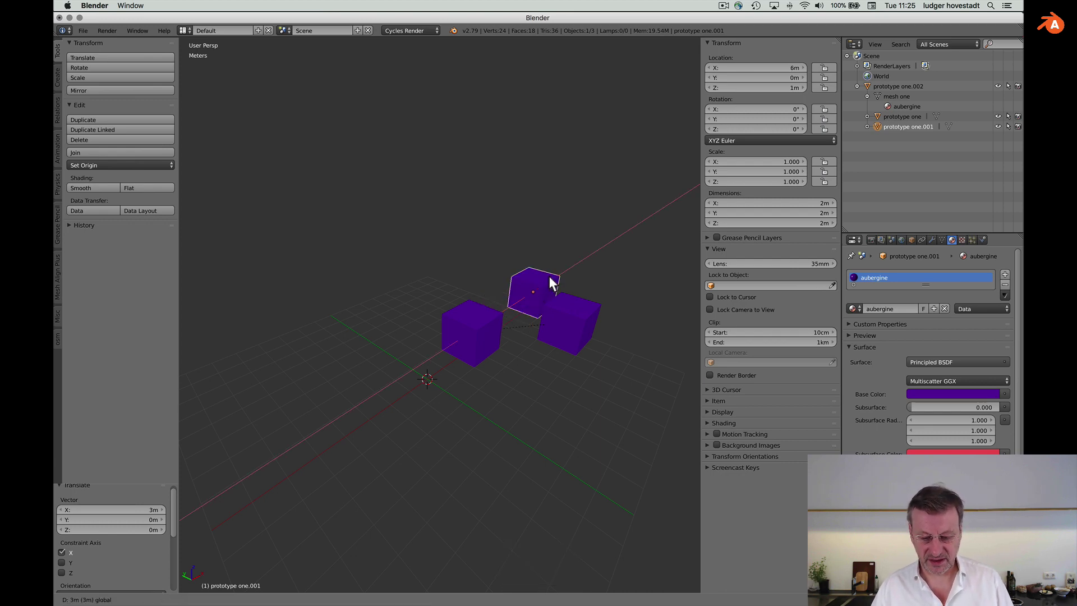
key(super+shift+z)
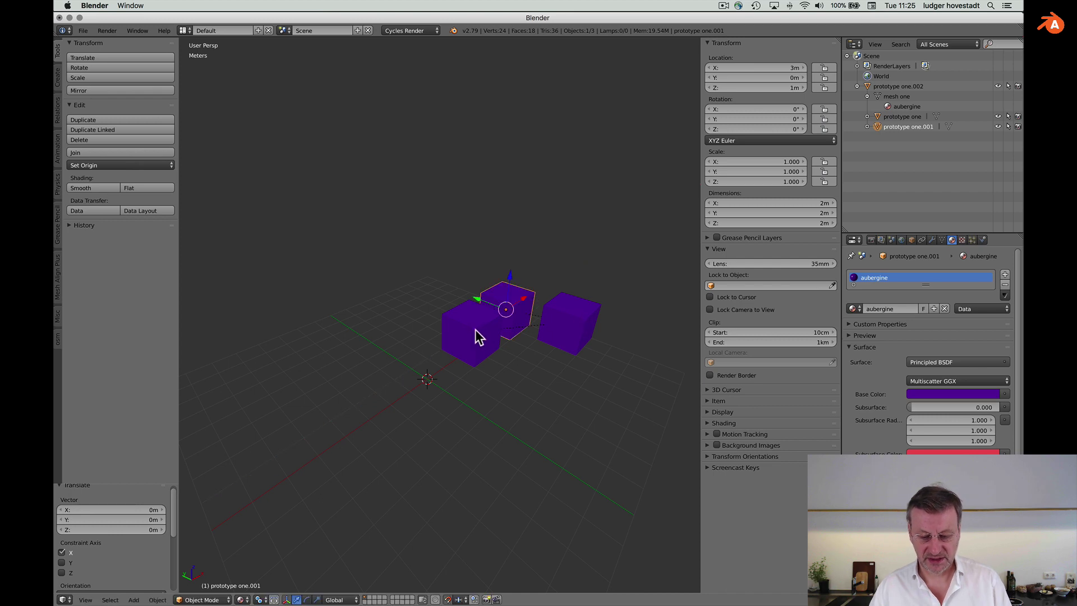
Try moving the child cube prototype one separately, and move the parent cube prototype one.002 2 m along the Y axis
right_click(478, 337)
drag(445, 320, 509, 305)
right_click(564, 320)
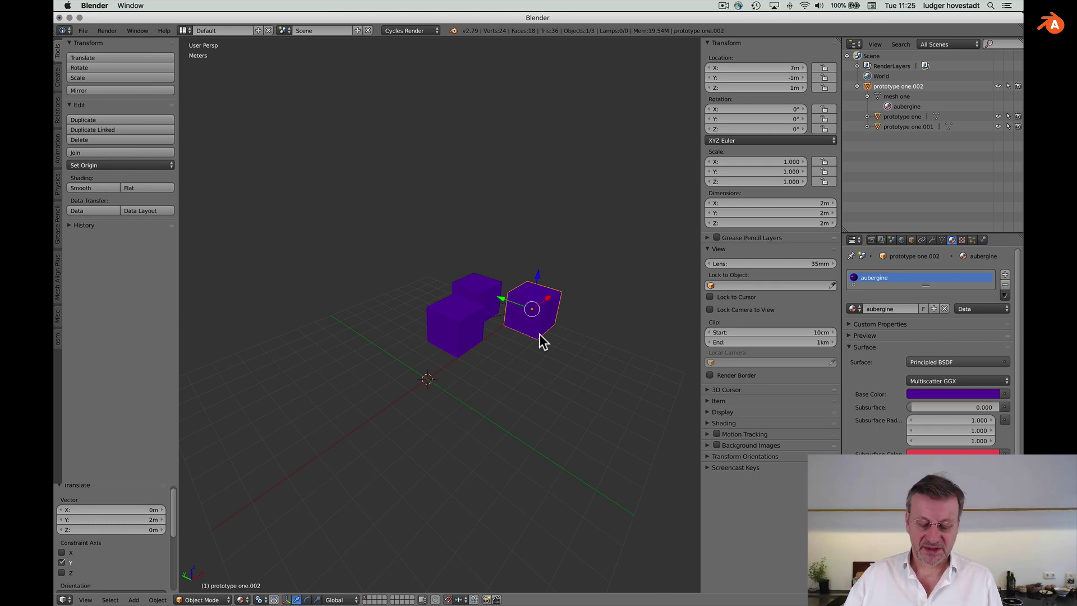
scroll(539, 334, left, 2)
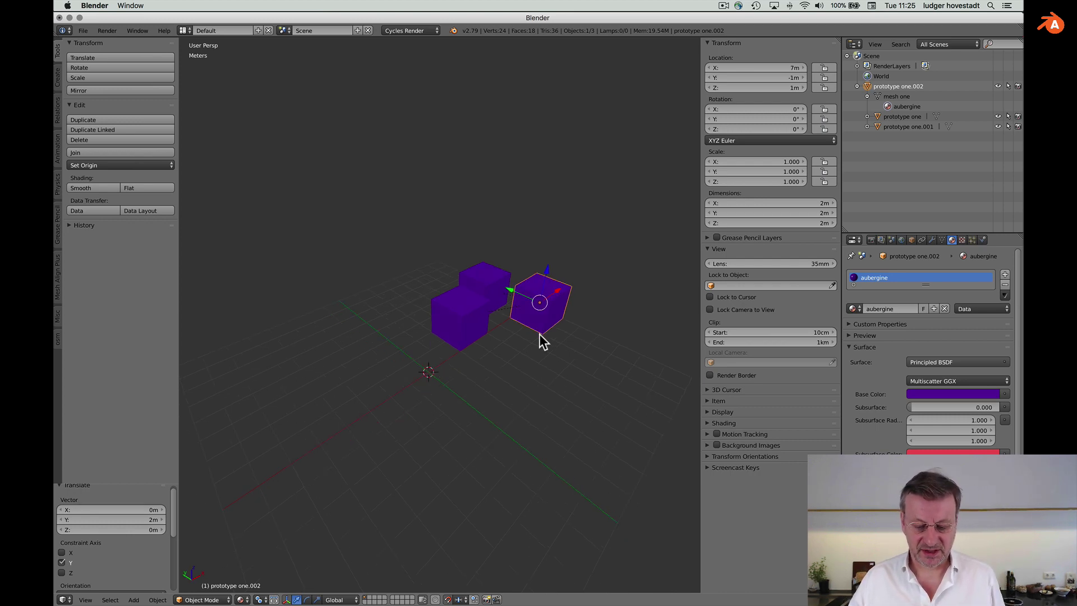
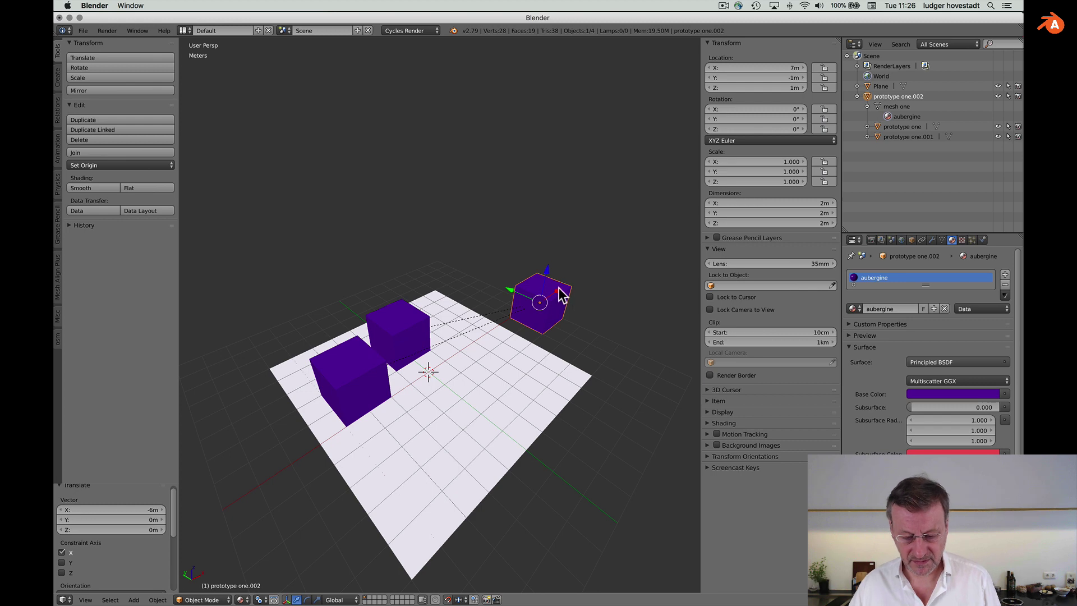
Move the parent cube prototype one.002 1 m along the X axis and delete it, keeping its two child cubes
key(g)
key(x)
click(568, 283)
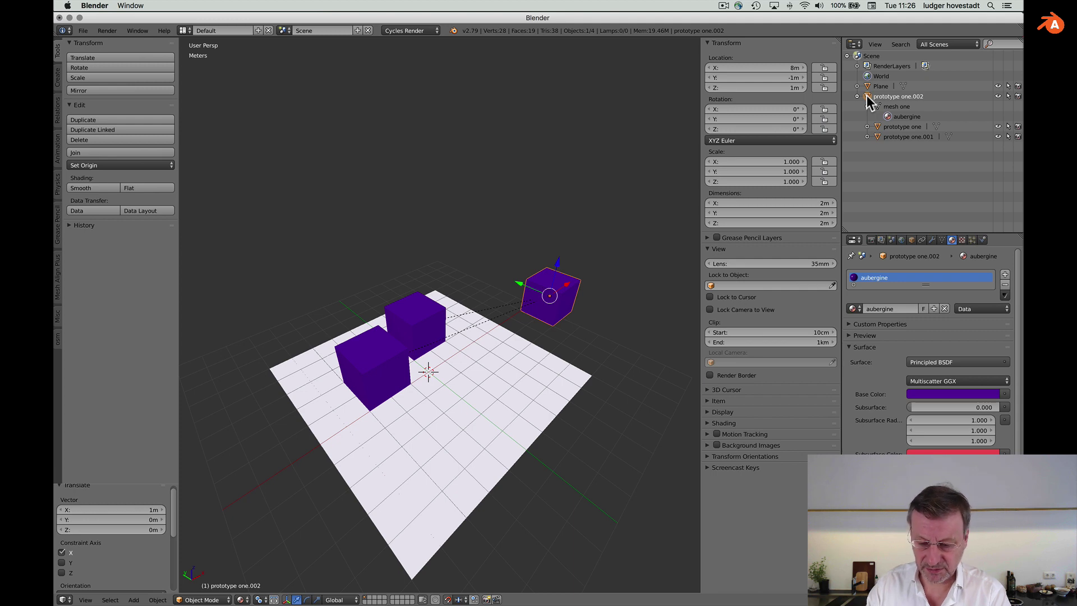
key(x)
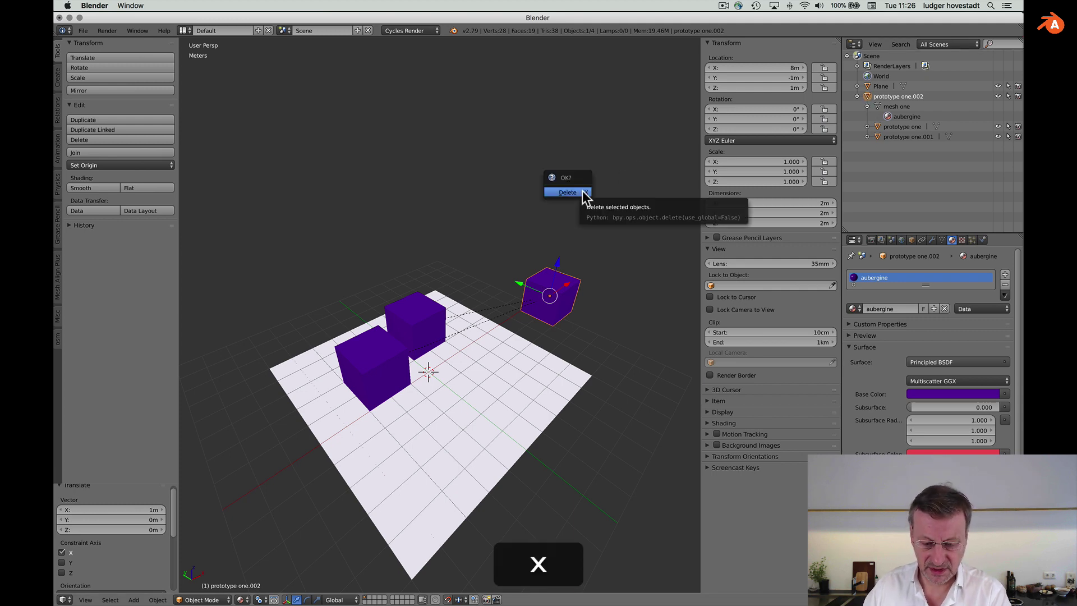
key(Return)
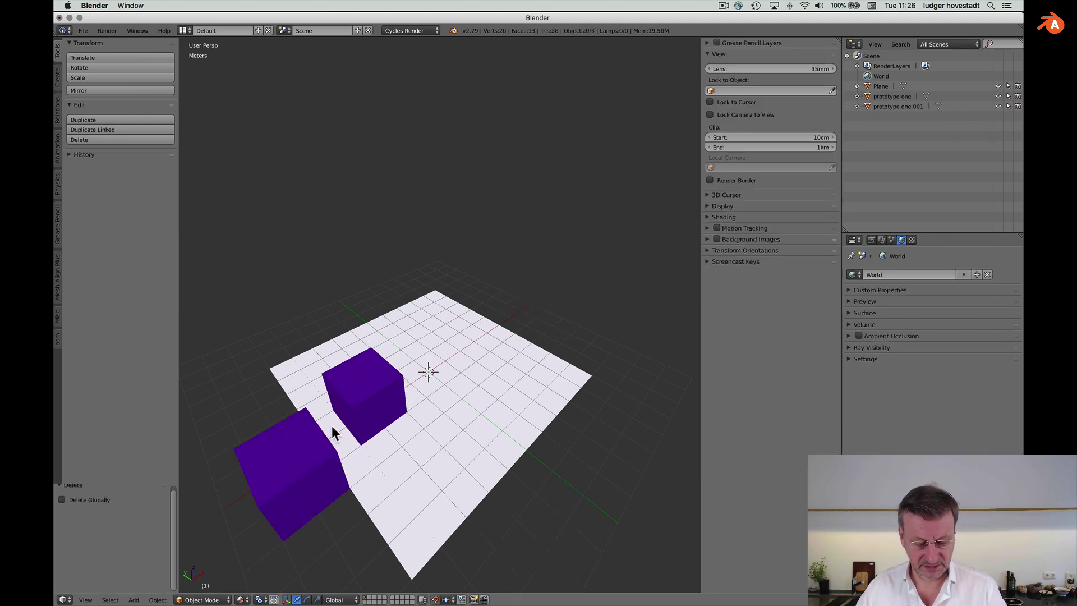
Move the two remaining cubes together by 3 m in X, -1 m in Y and 1 m in Z, over the white plane
shift+right_click(299, 463)
shift+right_click(362, 403)
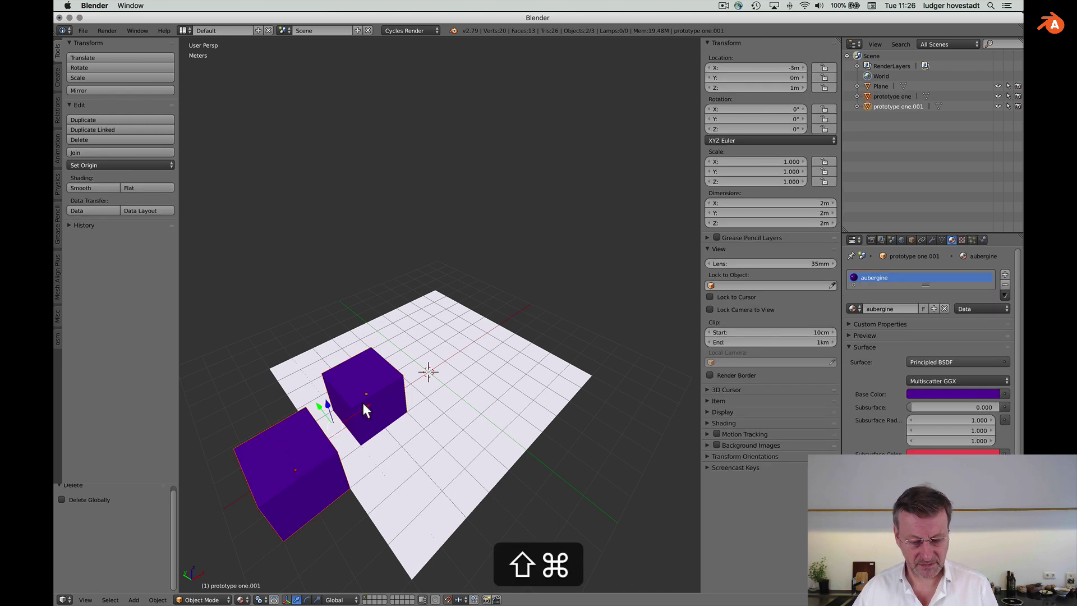
key(g)
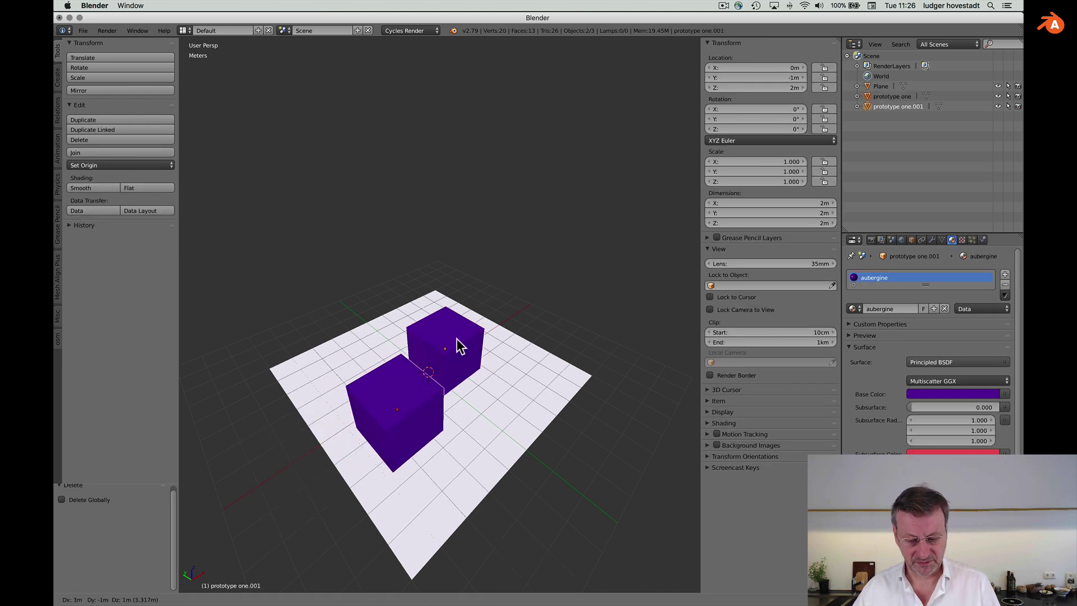
click(457, 338)
scroll(501, 364, up, 5)
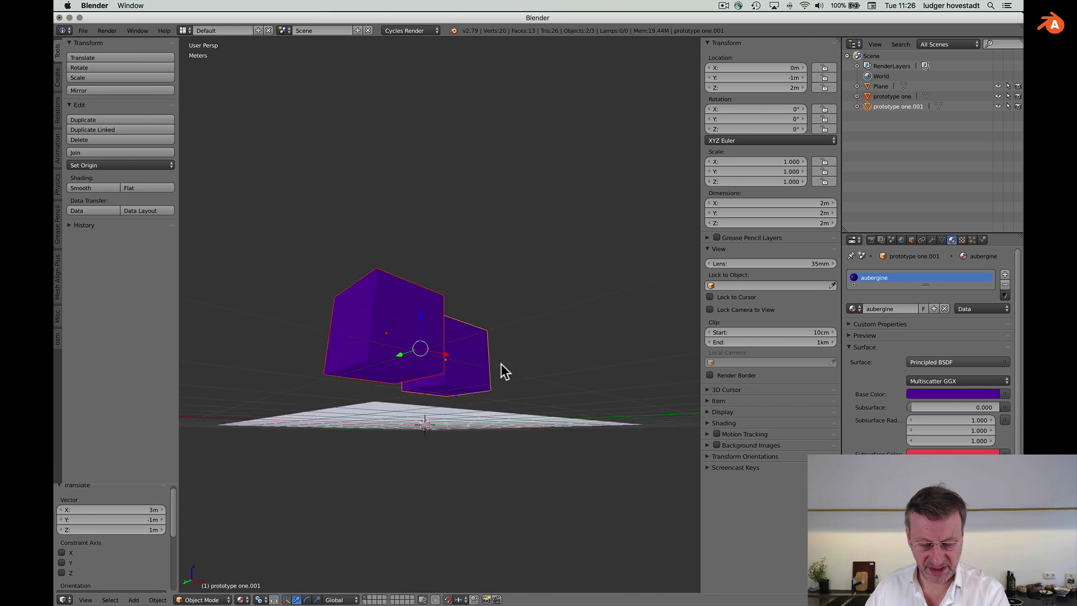
scroll(501, 364, down, 3)
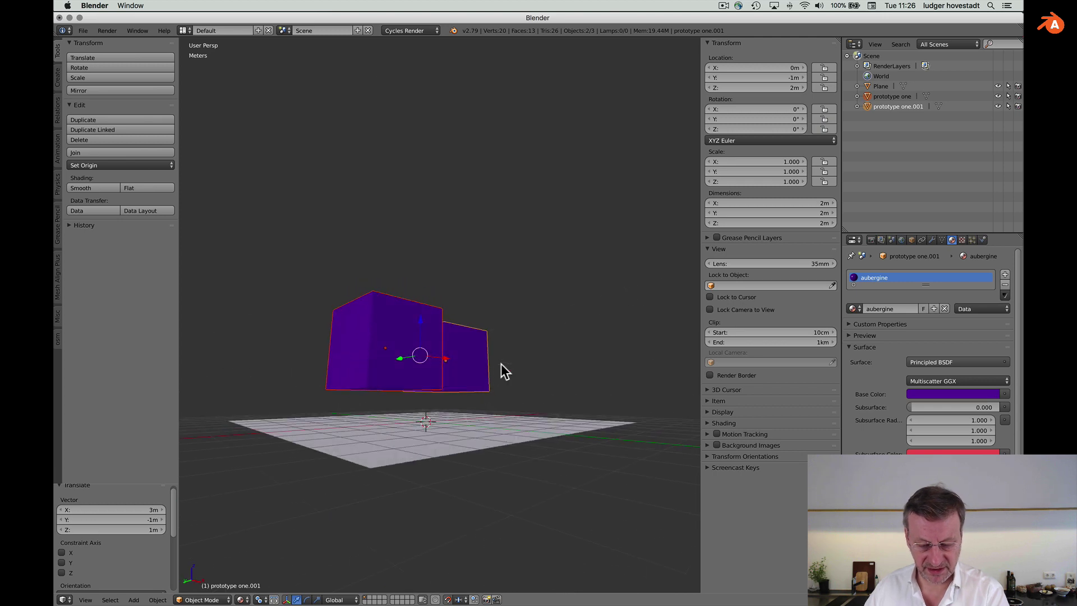
Try a Z location of 0 m for the prototype one.001 cube and undo it
click(791, 87)
text(0)
key(Return)
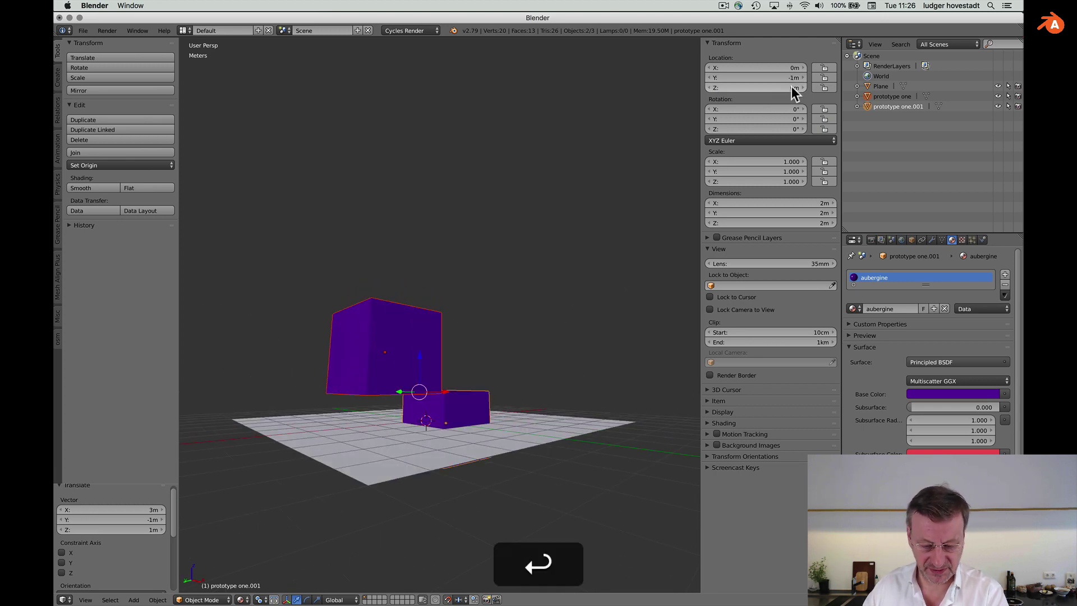
key(super+z)
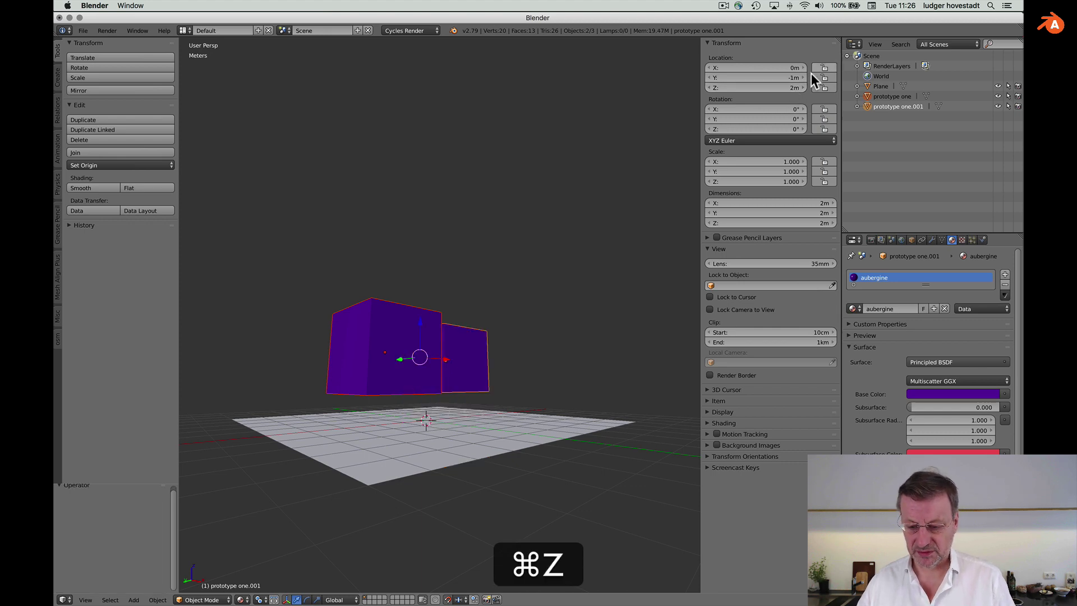
Set the Z location of both cubes, prototype one.001 and prototype one, to 1 m so they rest on the plane
click(792, 88)
text(1)
key(Return)
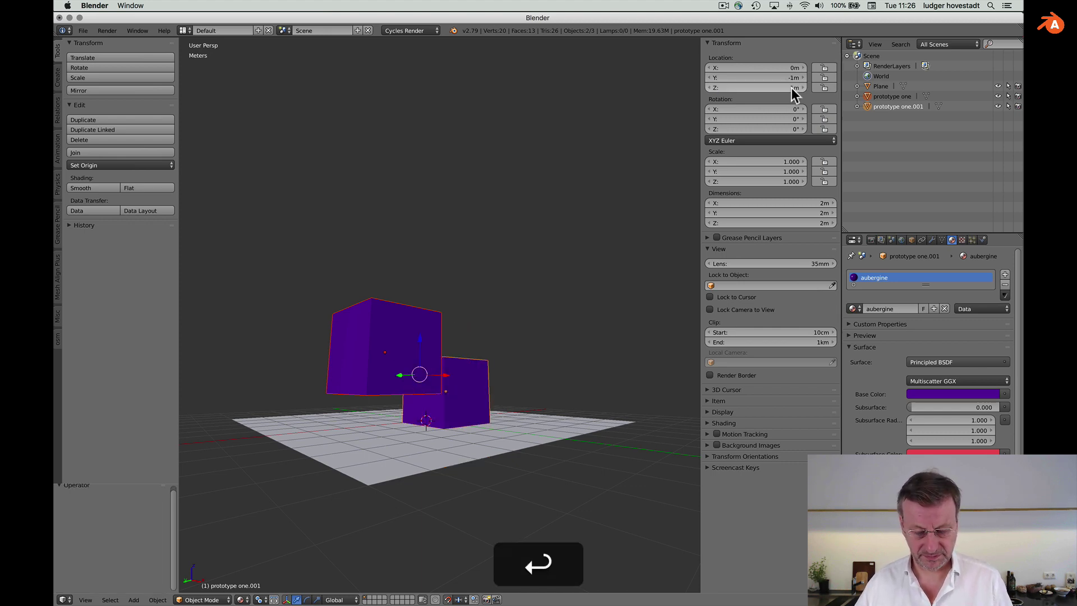
right_click(419, 342)
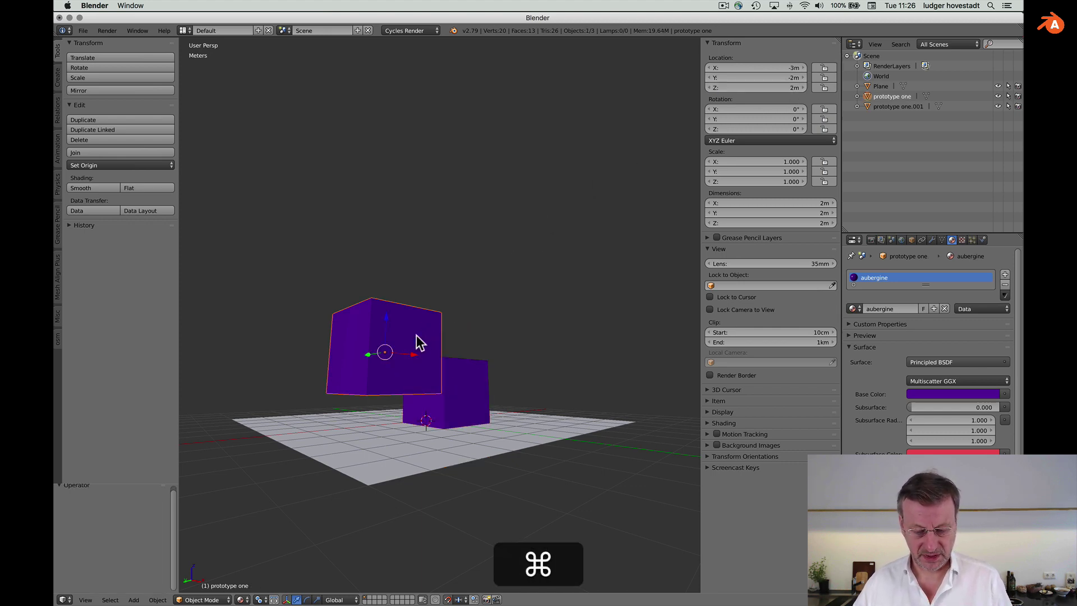
click(788, 88)
text(1)
key(Return)
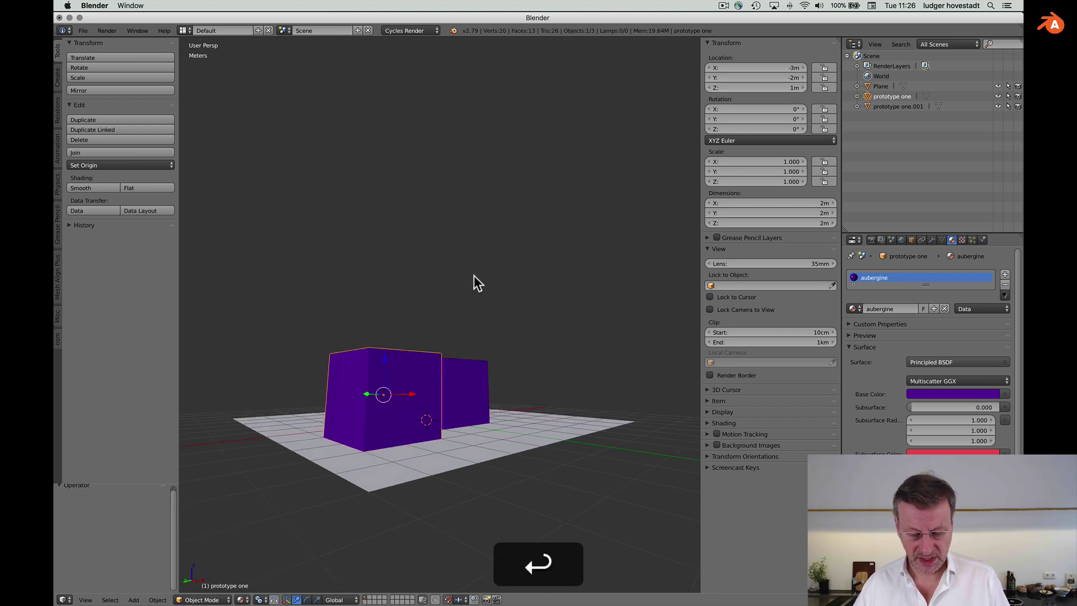
Select the white plane under the cubes and rename it "package" in the outliner
scroll(473, 275, down, 5)
right_click(480, 439)
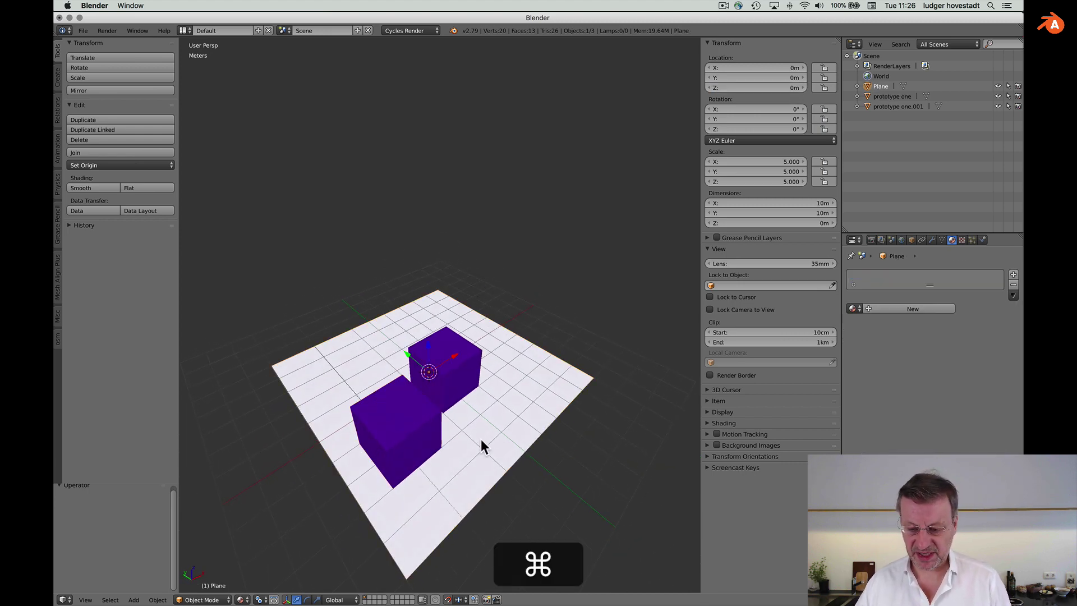
double_click(883, 86)
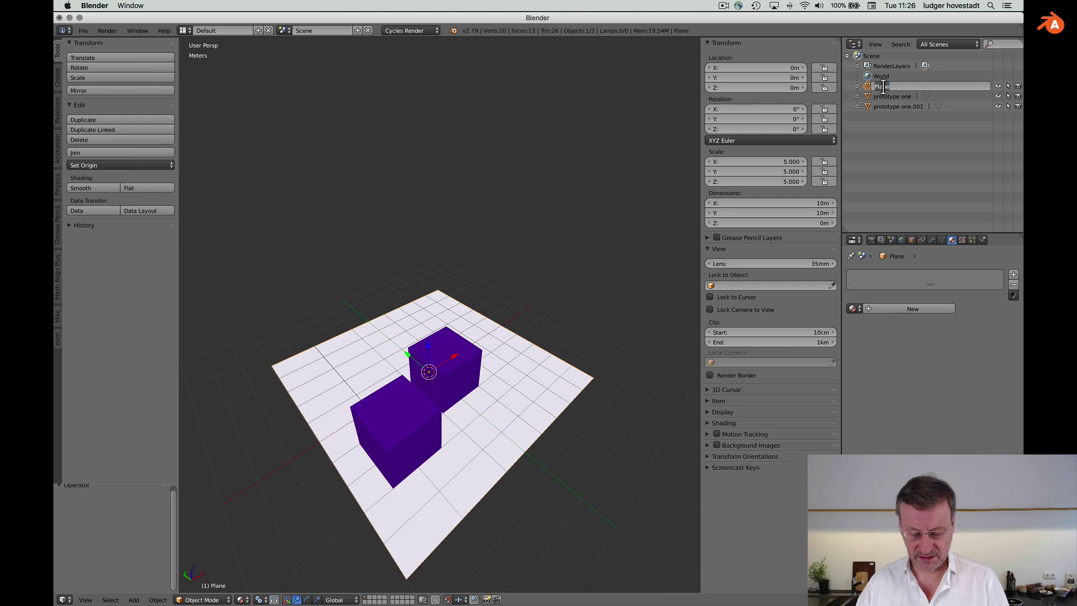
text(package)
key(Return)
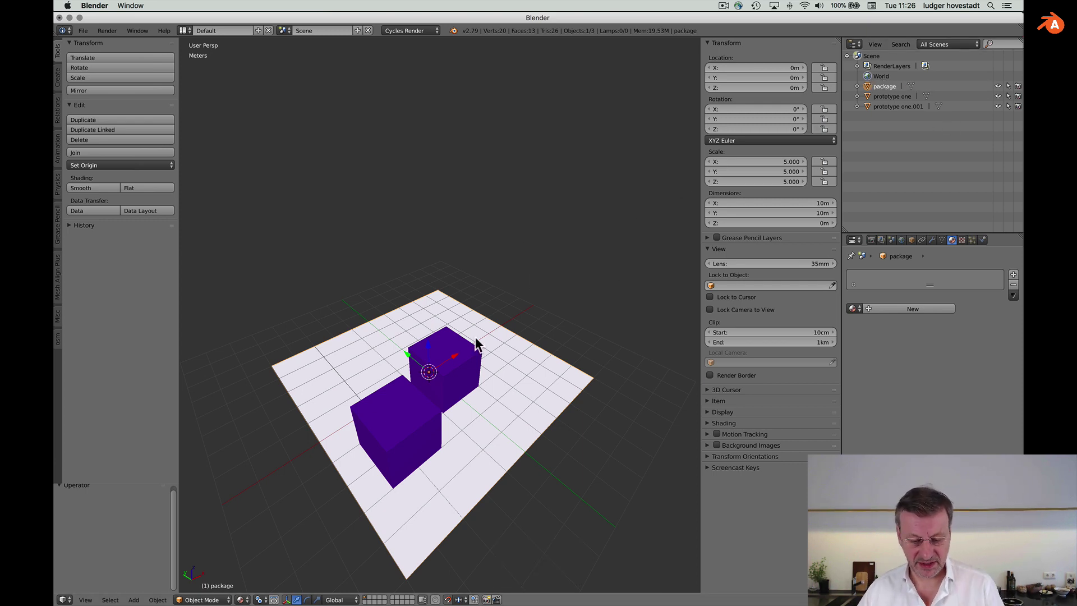
Parent both aubergine cubes to the package plane as Object, with the plane as the active object
shift+super+click(467, 380)
shift+super+click(415, 438)
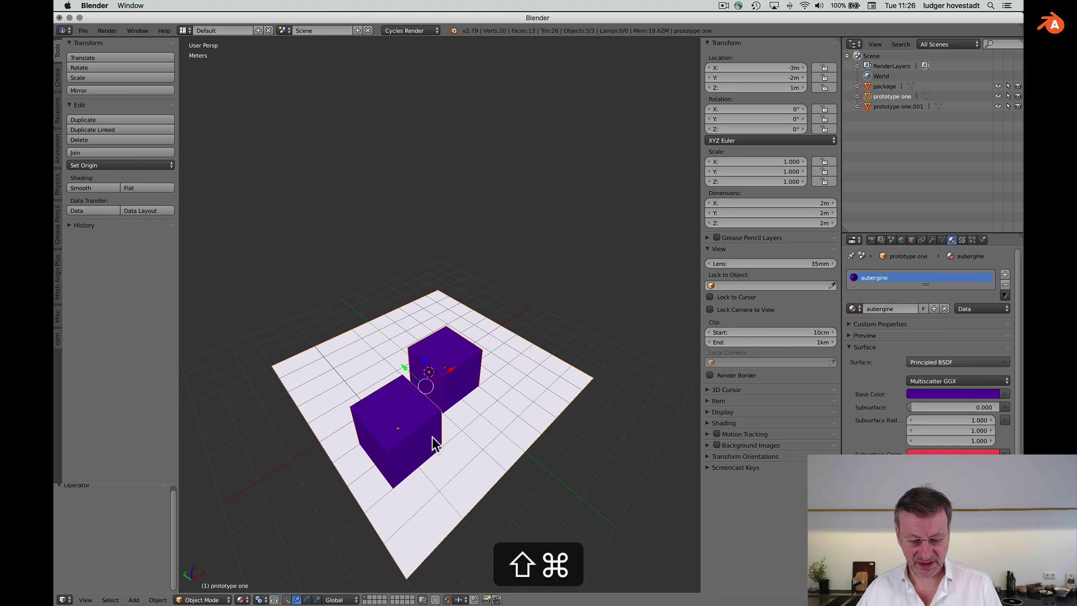
shift+super+click(507, 427)
scroll(567, 308, down, 3)
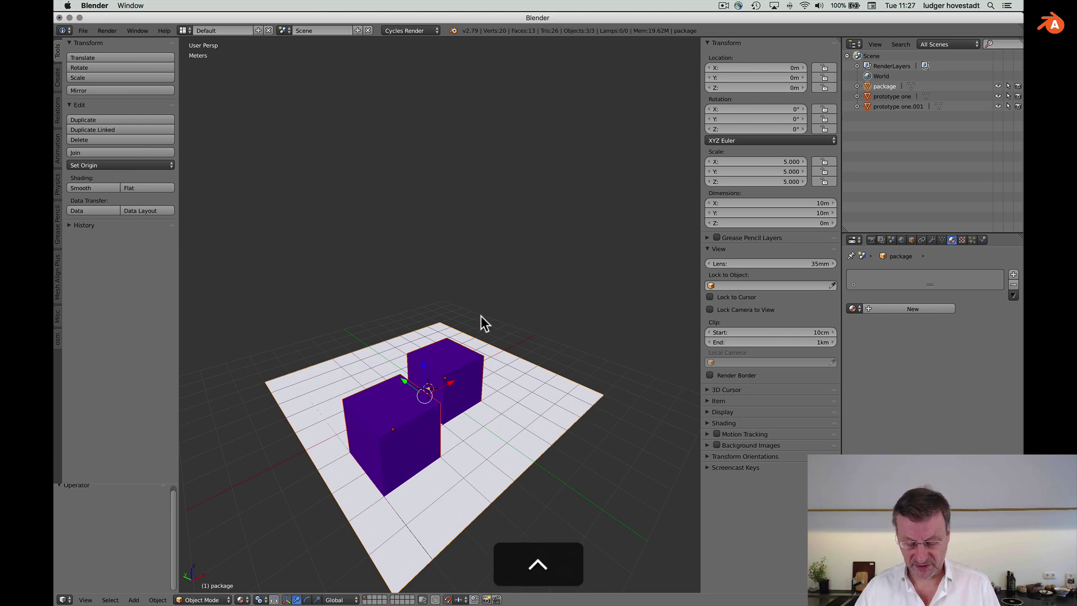
key(ctrl+p)
key(ctrl+Return)
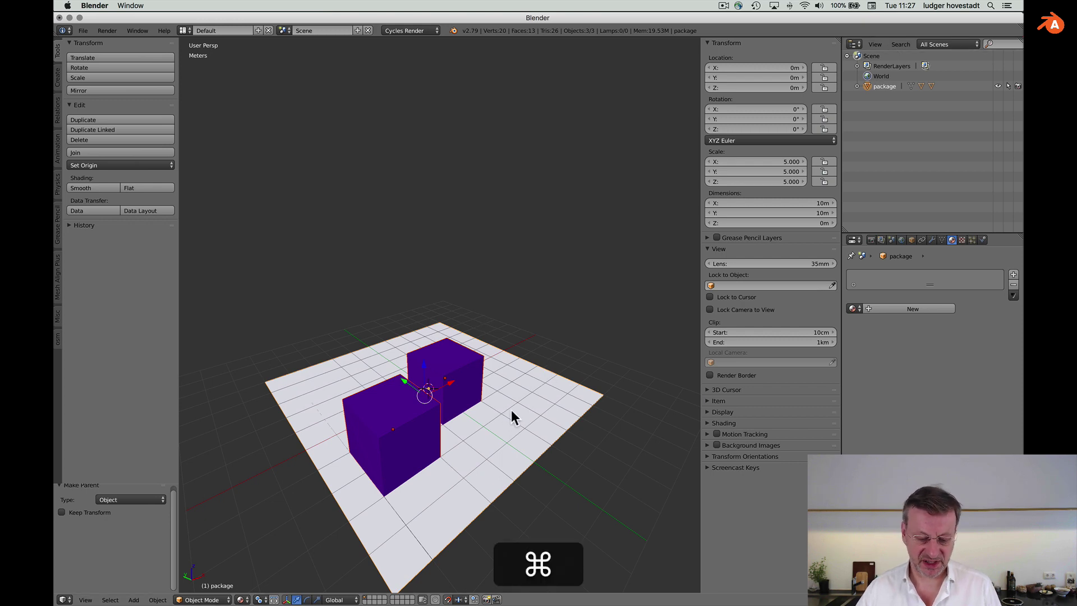
Select only the package plane and try moving it along X and Y, ending each move at an offset of 0 m
key(super+a)
click(537, 396)
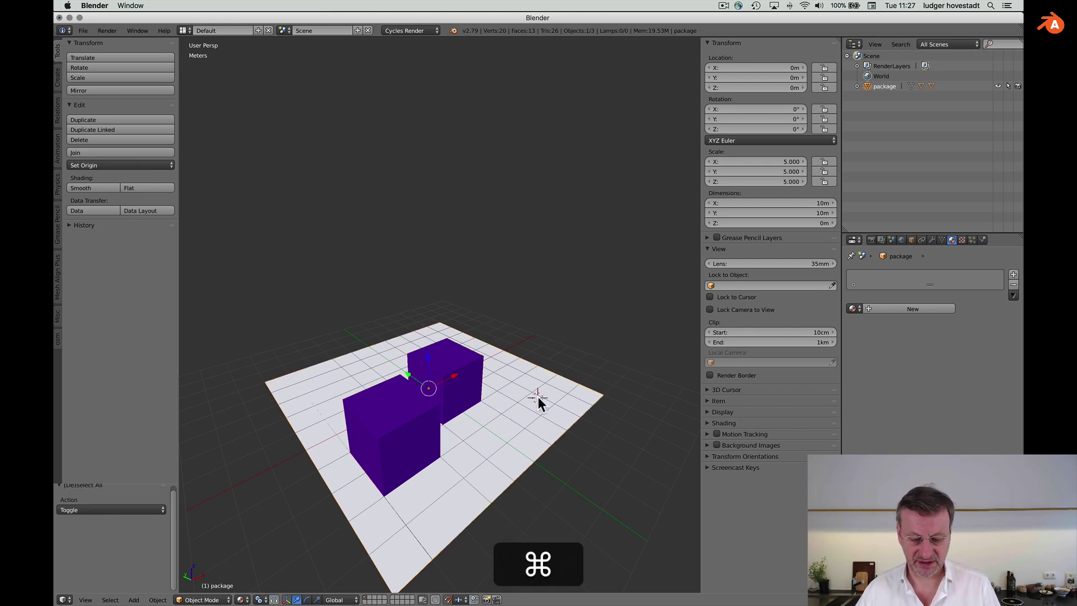
key(g)
key(x)
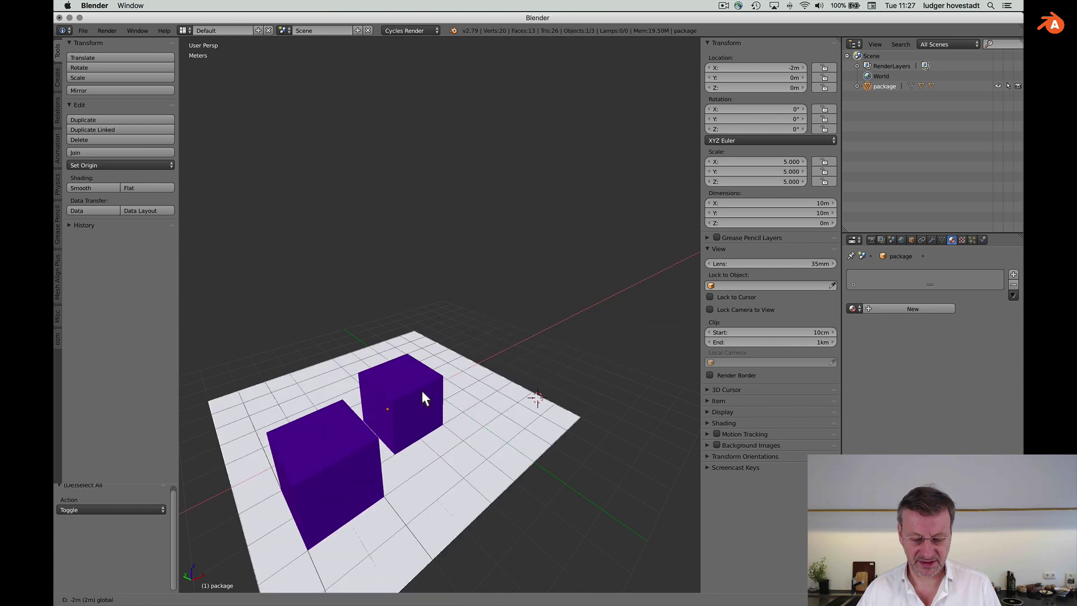
key(0)
key(Return)
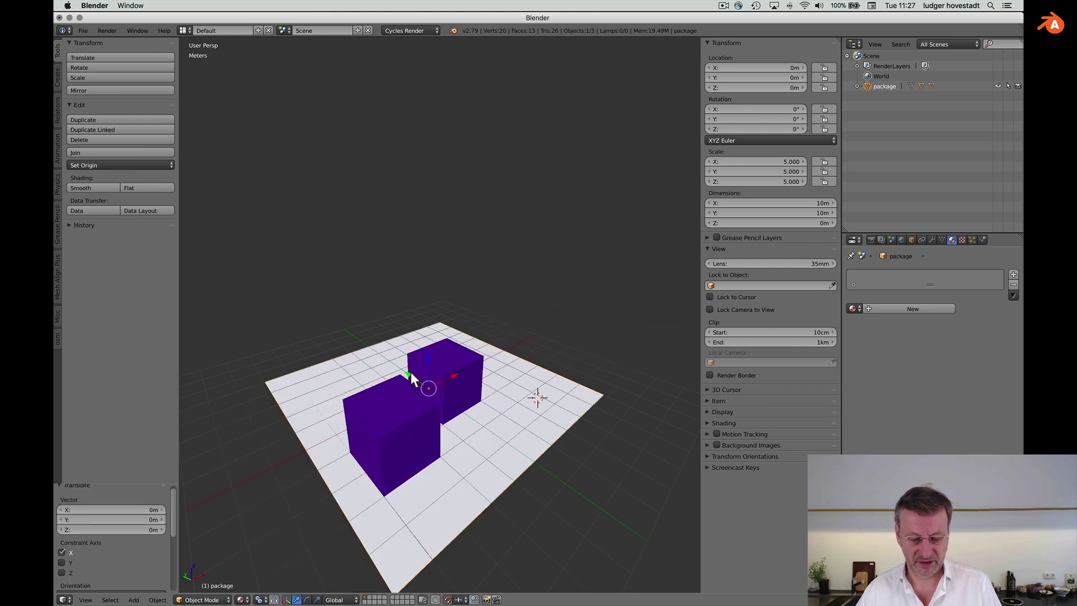
key(g)
key(y)
key(0)
key(Return)
Select the rear aubergine cube, prototype one.001, and move it 1 m along the global X axis
right_click(433, 370)
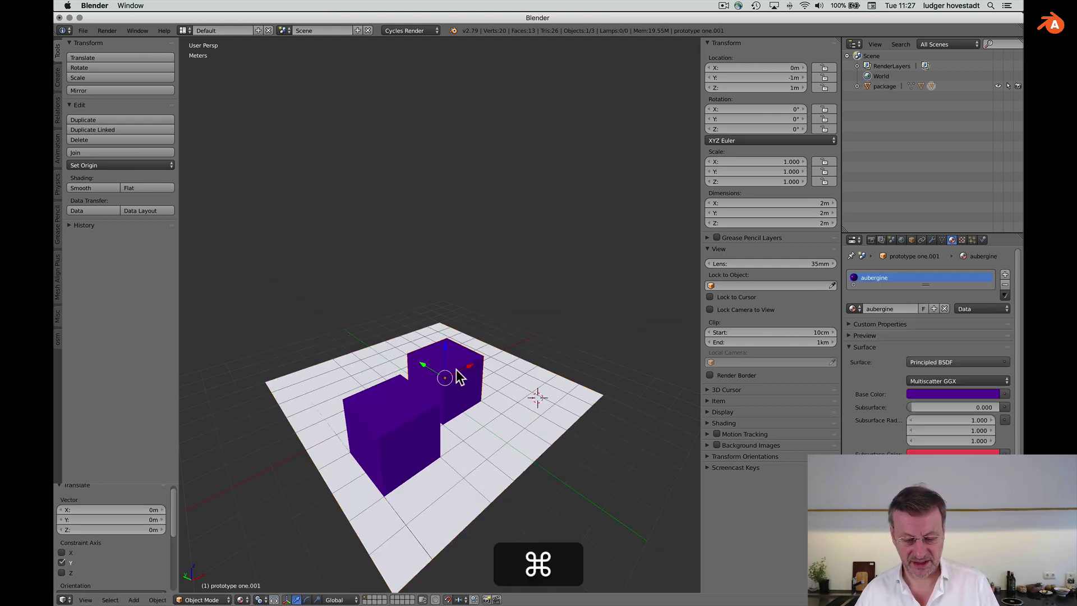
key(g)
key(x)
key(1)
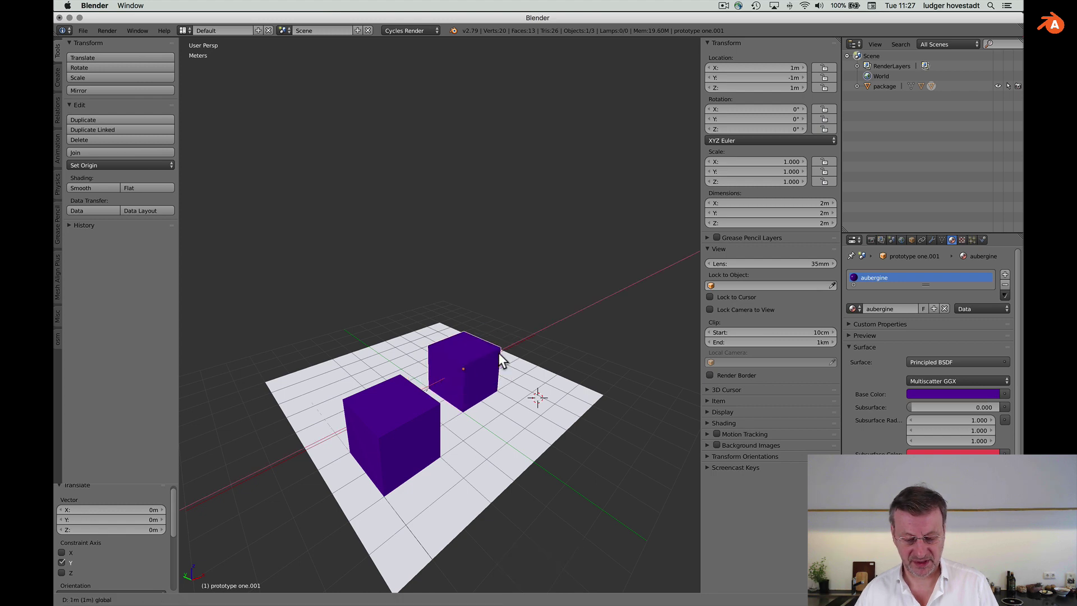
key(Return)
scroll(441, 361, right, 5)
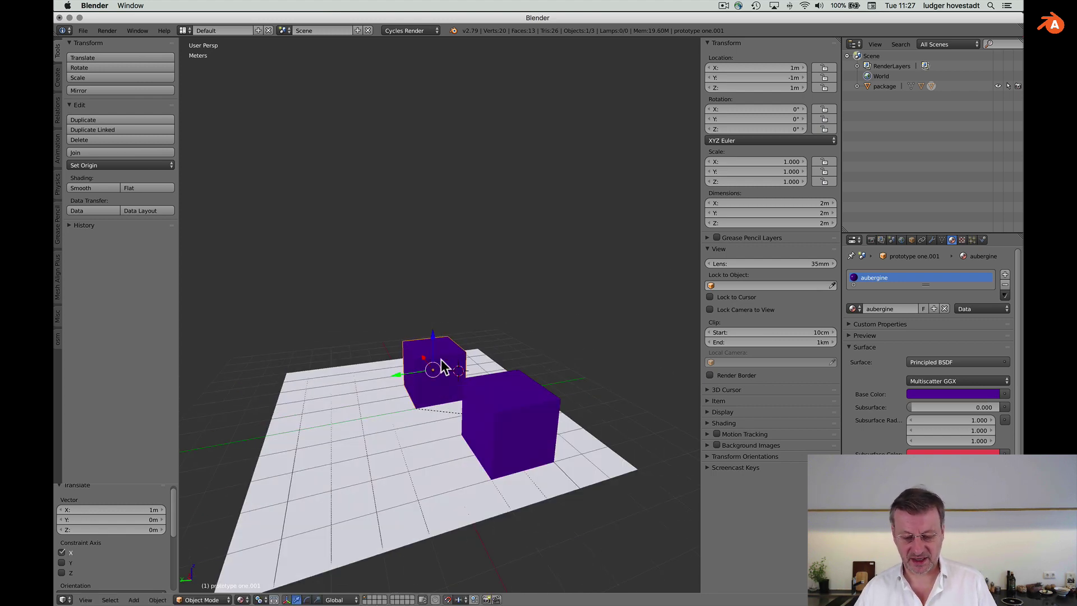